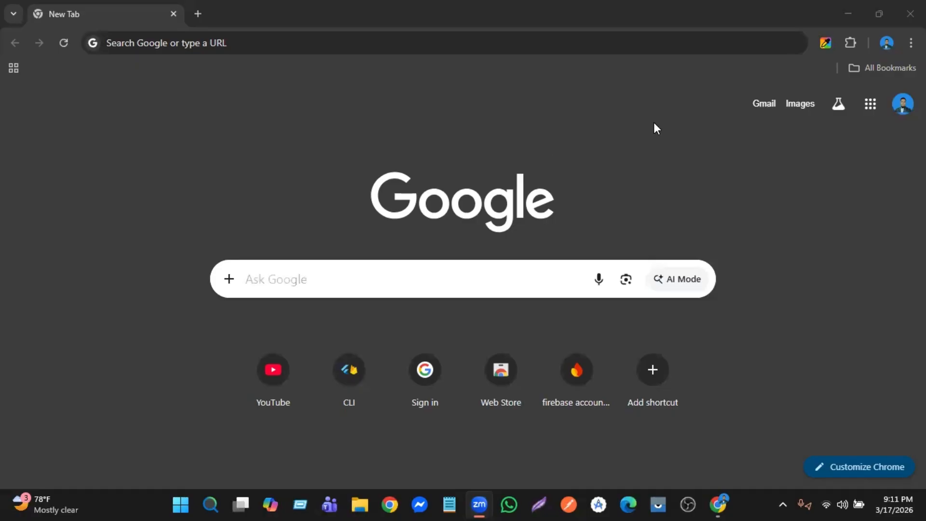
- Search Google for 'google play console' and open the Play Console developer account signup page
click(204, 42)
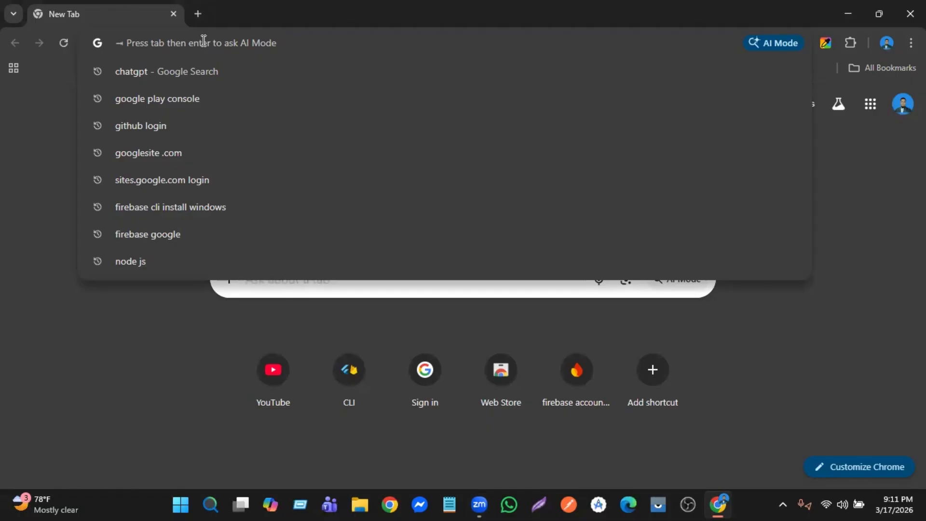
text(goog)
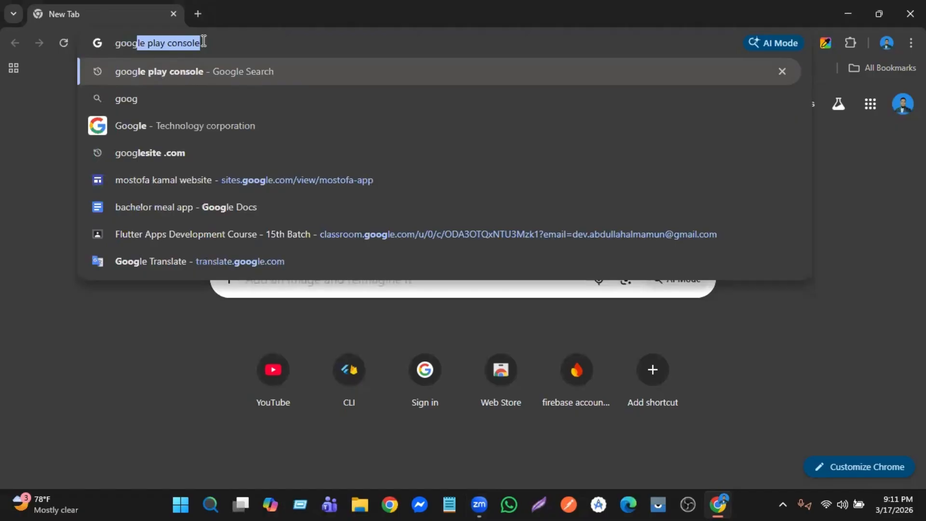
key(Return)
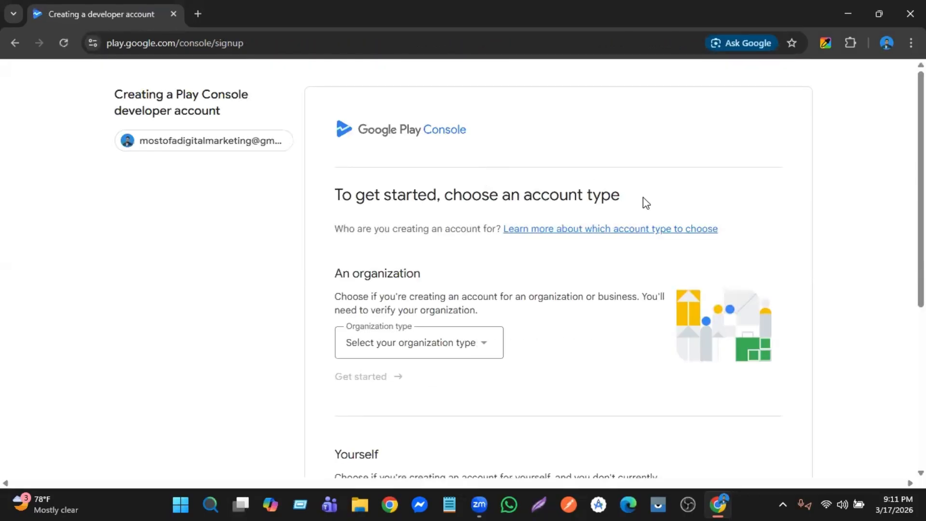
- Choose a personal 'Yourself' developer account and review its requirements, including the USD 25 fee
scroll(464, 227, down, 3)
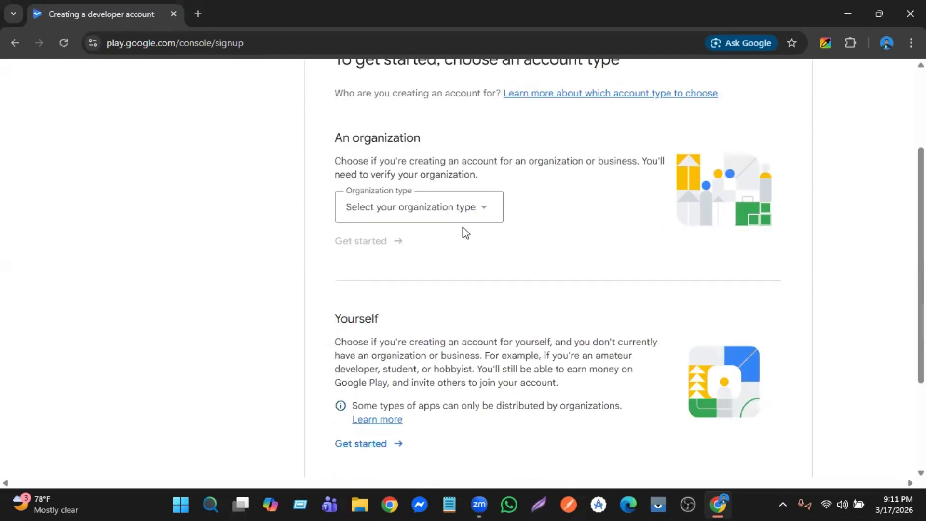
scroll(463, 226, up, 2)
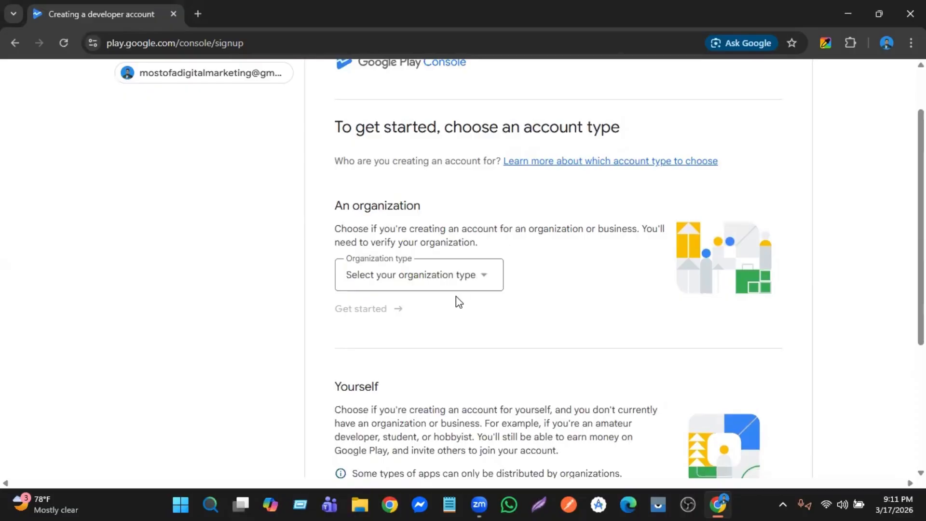
scroll(478, 241, down, 2)
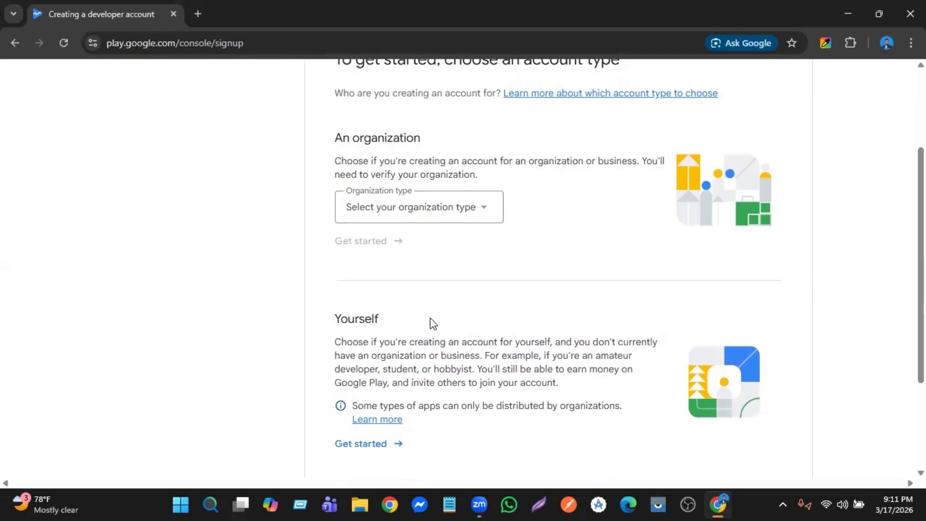
scroll(433, 323, down, 2)
click(379, 380)
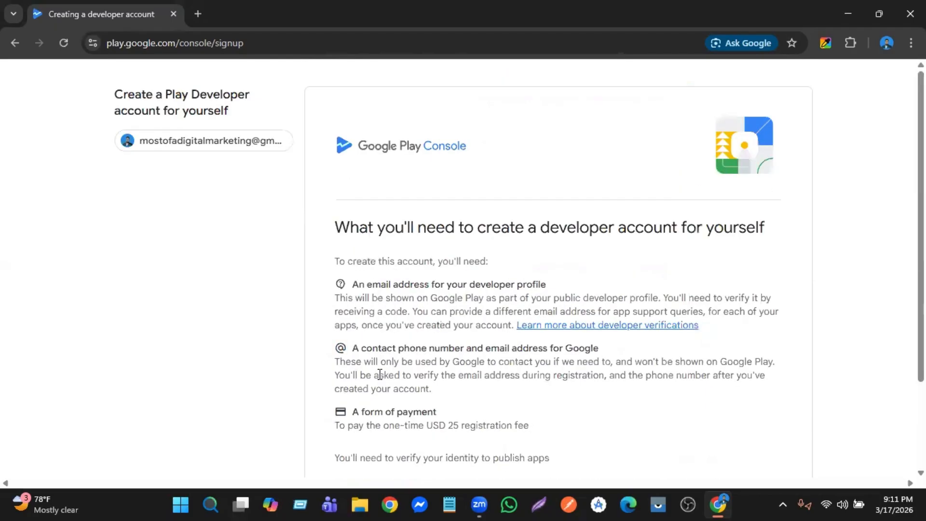
scroll(432, 228, down, 2)
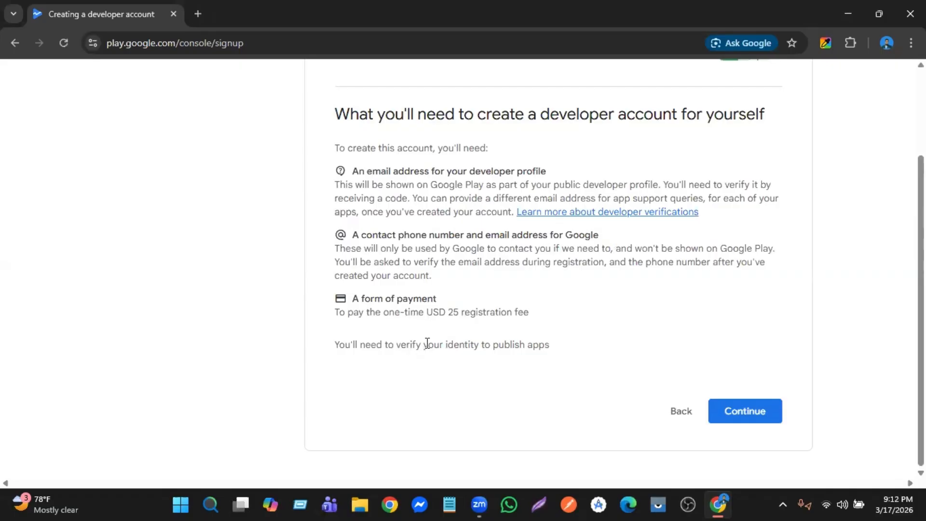
- Continue past the requirements overview and enter the developer's full name as the developer name
click(742, 414)
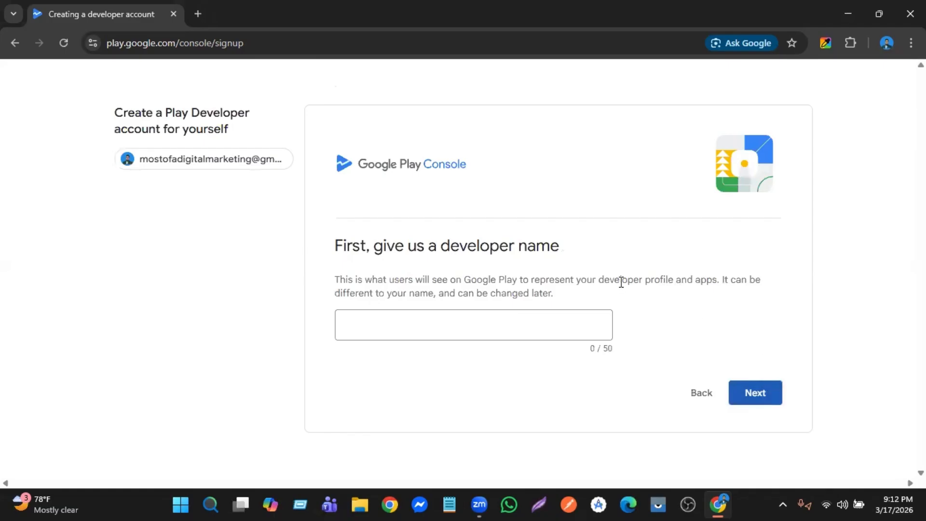
click(381, 324)
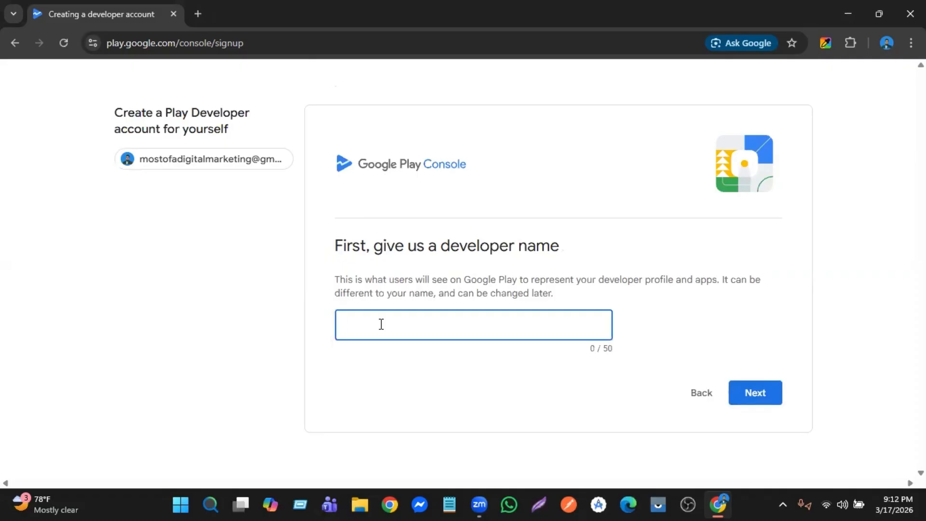
text(mo)
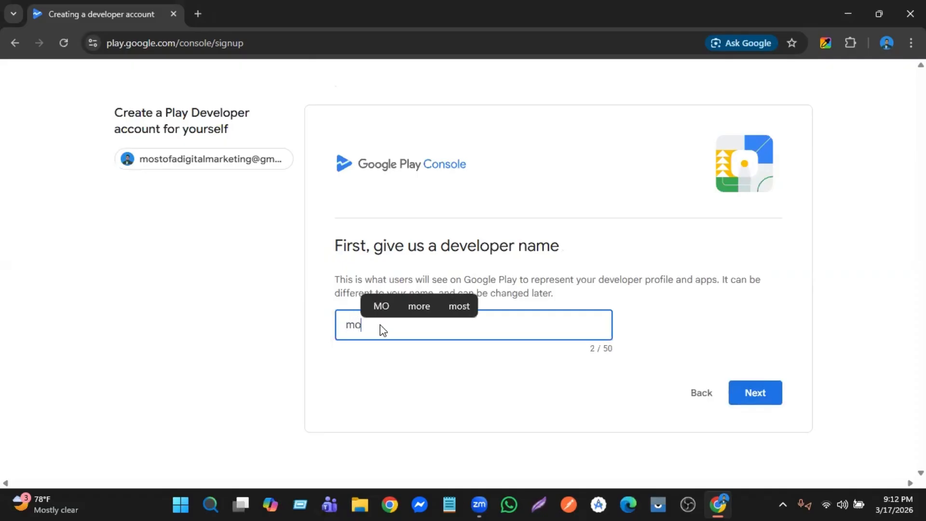
text(stof)
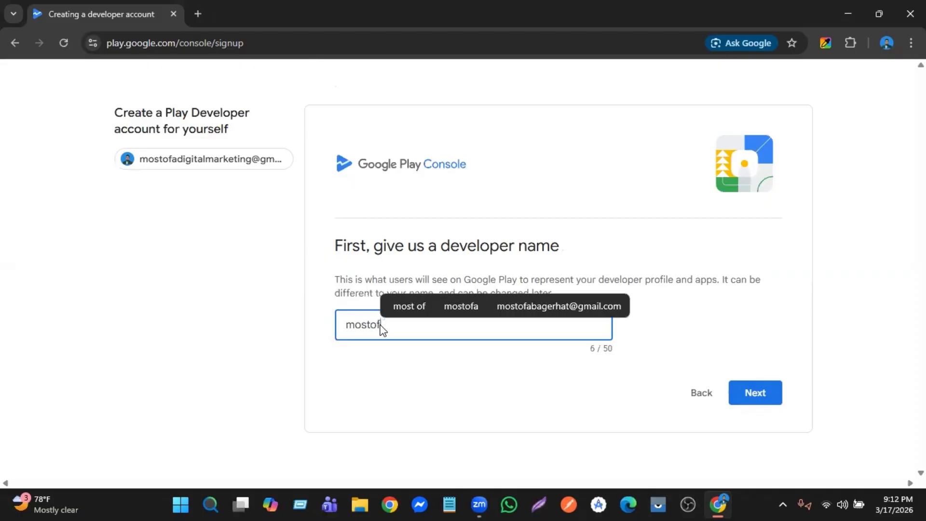
text(a kamal)
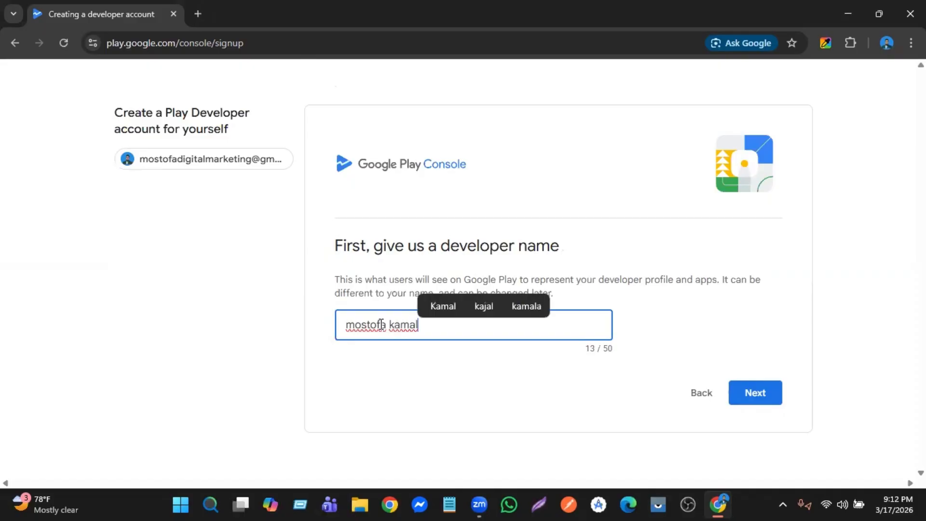
click(644, 313)
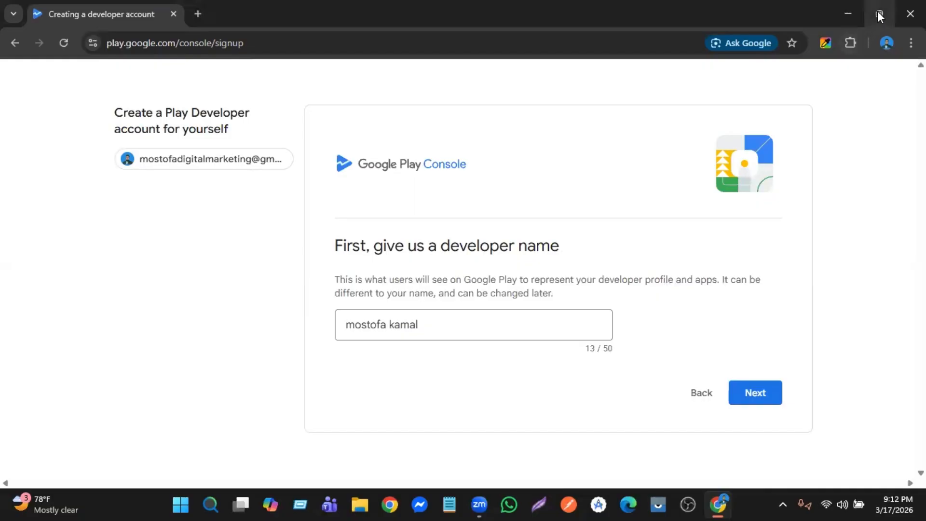
mouse_move(879, 16)
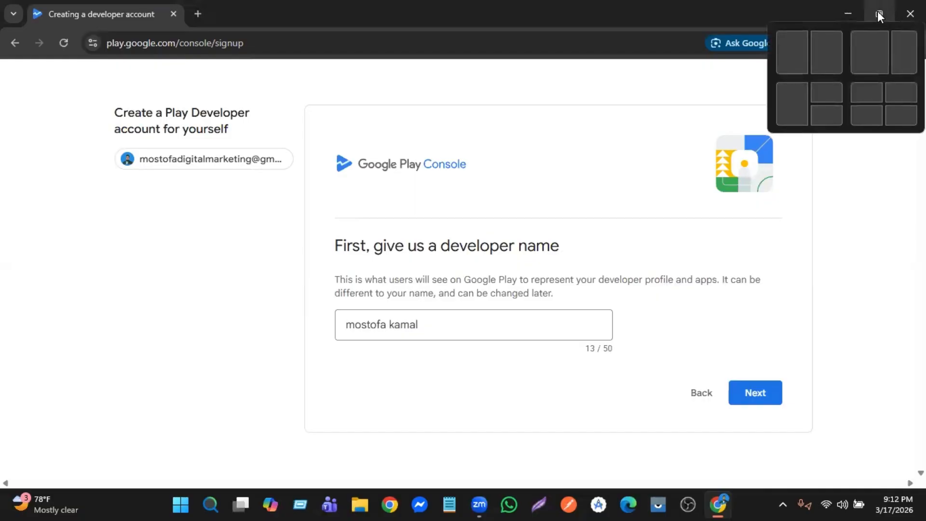
- Snap the Chrome window to the left half, then drag it right to reveal the desktop icons
click(873, 48)
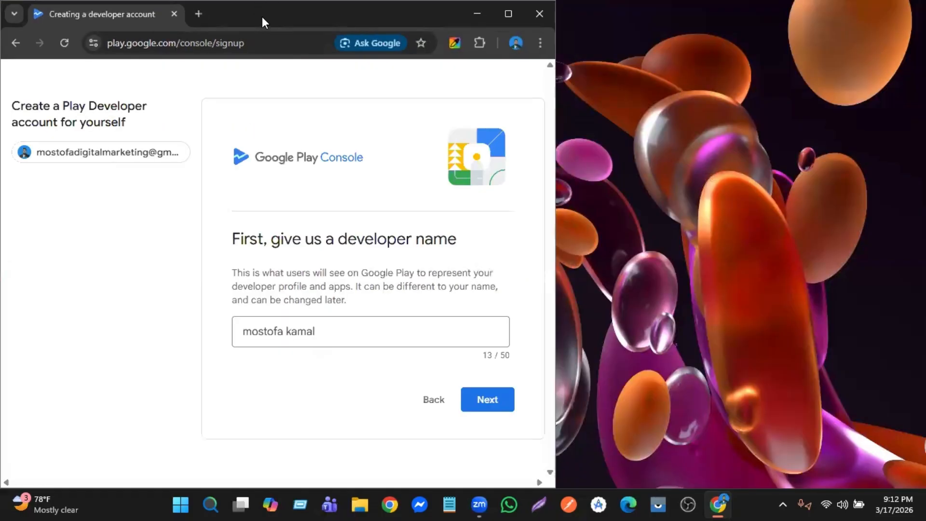
drag(262, 16, 474, 25)
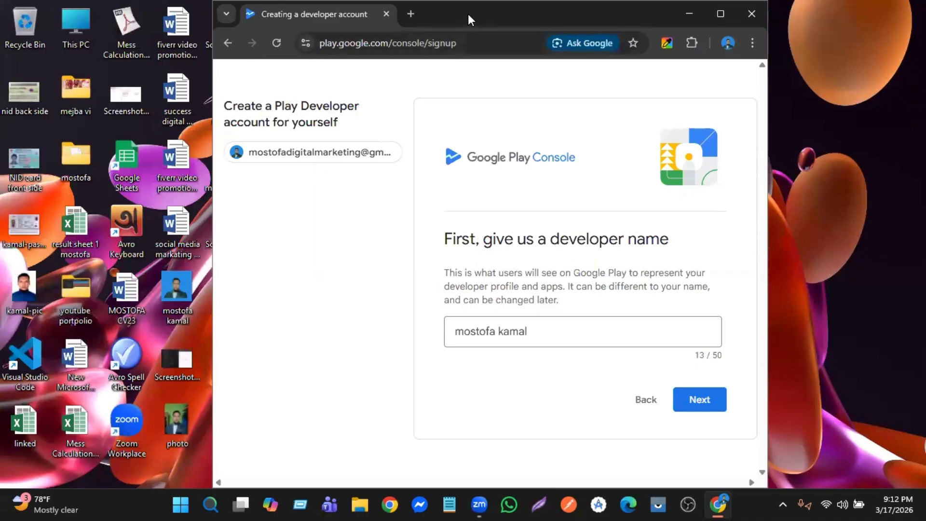
drag(468, 13, 436, 14)
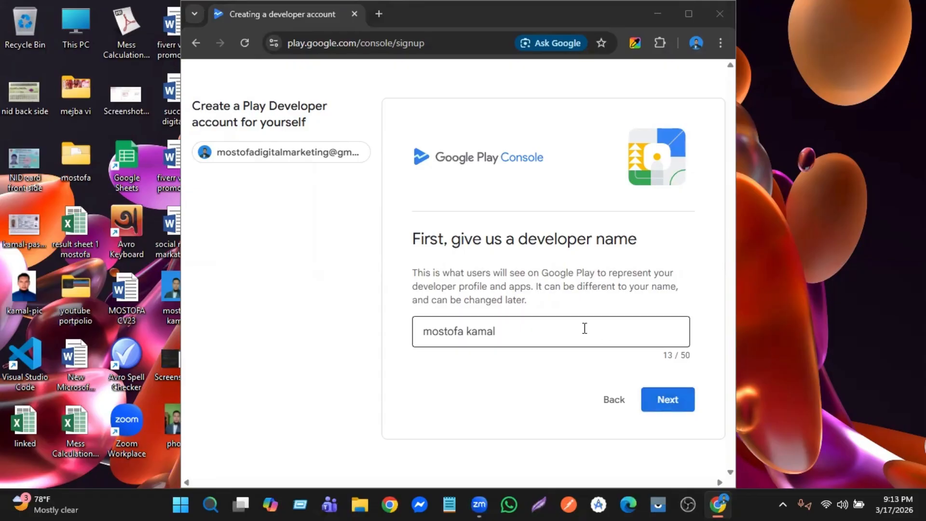
- Submit the developer name and bring up the list of saved payments profiles
click(671, 404)
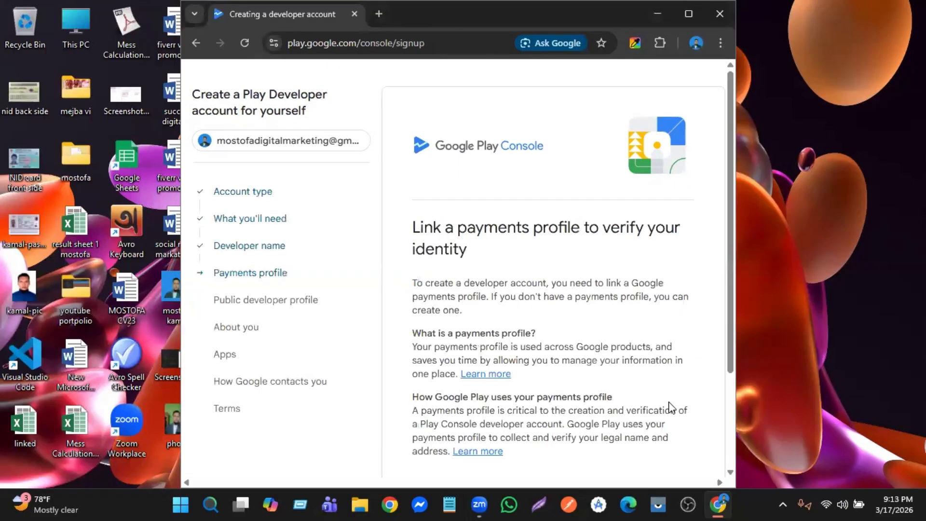
scroll(461, 186, down, 1)
scroll(461, 186, down, 2)
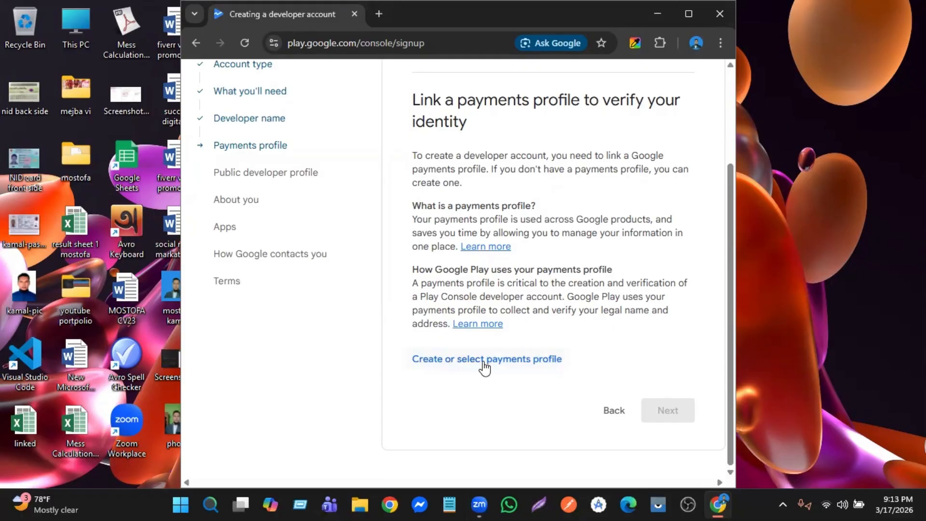
click(518, 367)
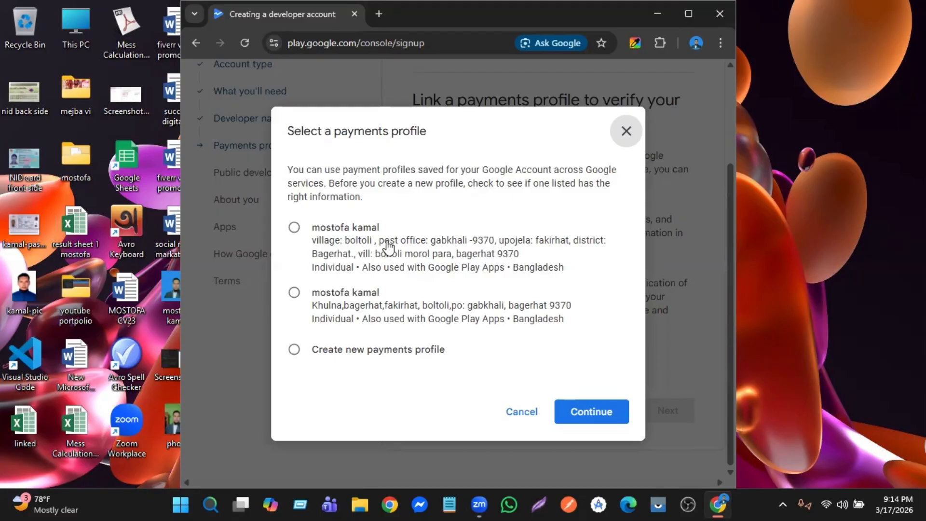
- Link the first saved payments profile, with its Bangladesh address, to the developer account
click(295, 228)
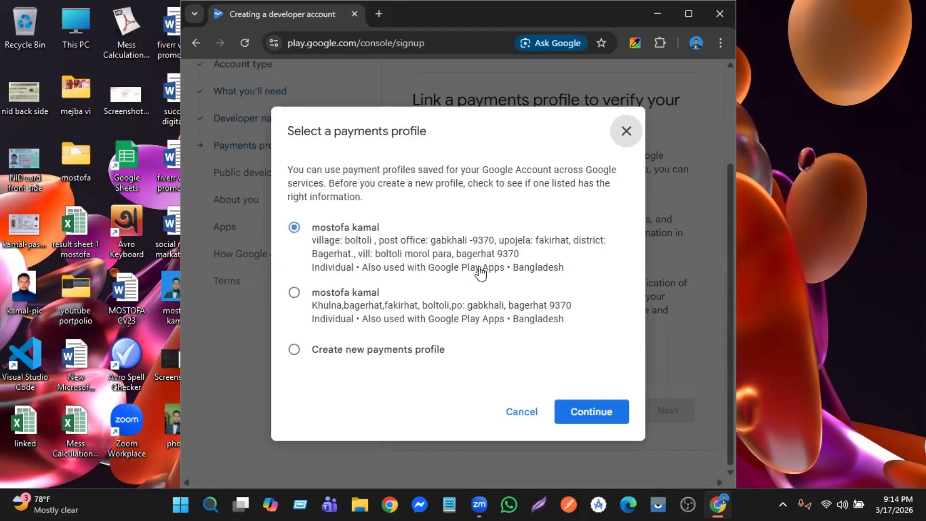
click(586, 416)
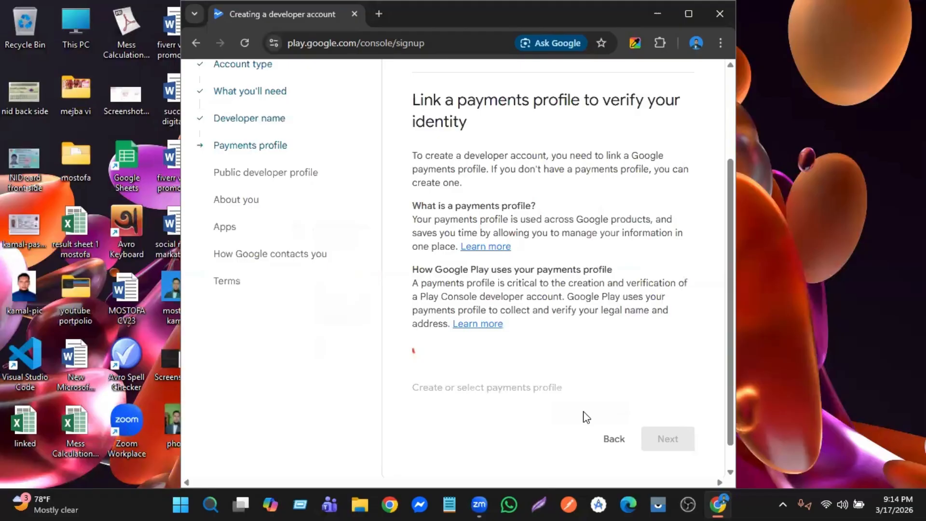
scroll(531, 256, down, 3)
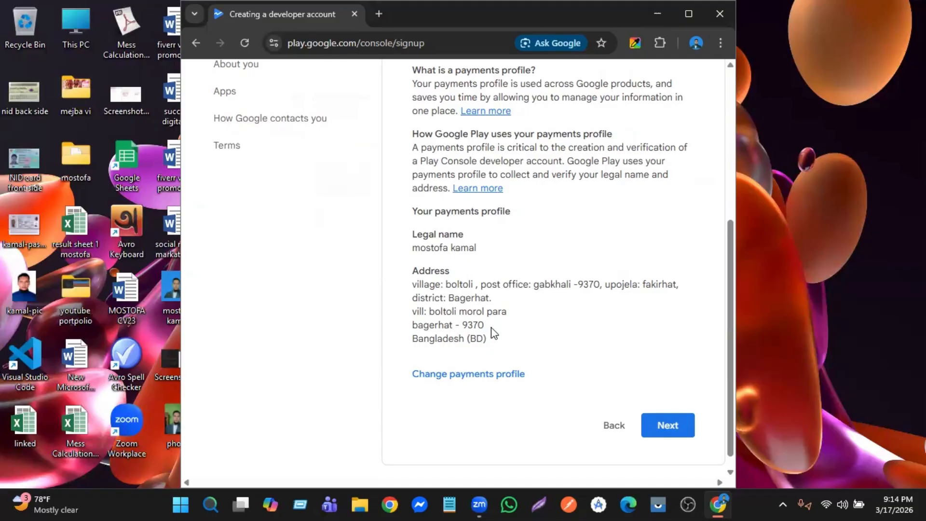
- Move to the public developer profile step and place the cursor in the developer email field
click(674, 431)
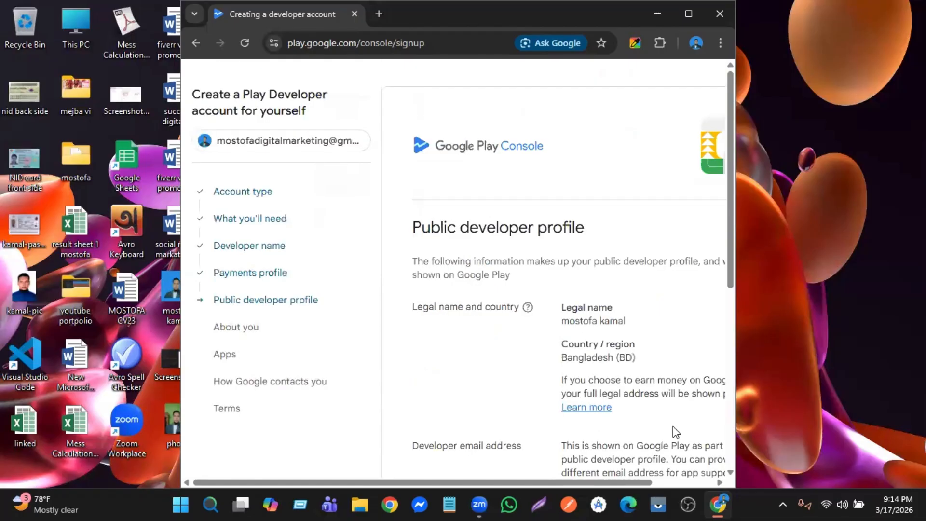
scroll(516, 224, down, 2)
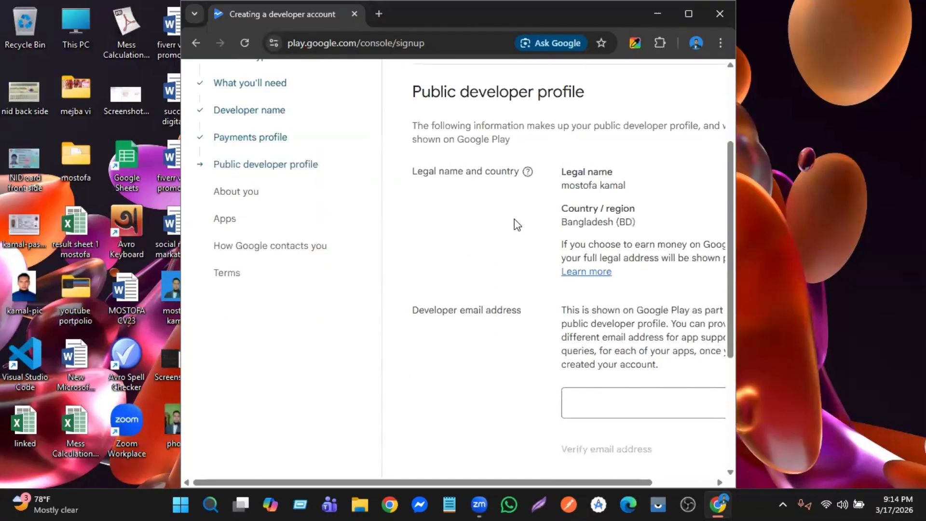
scroll(526, 218, down, 3)
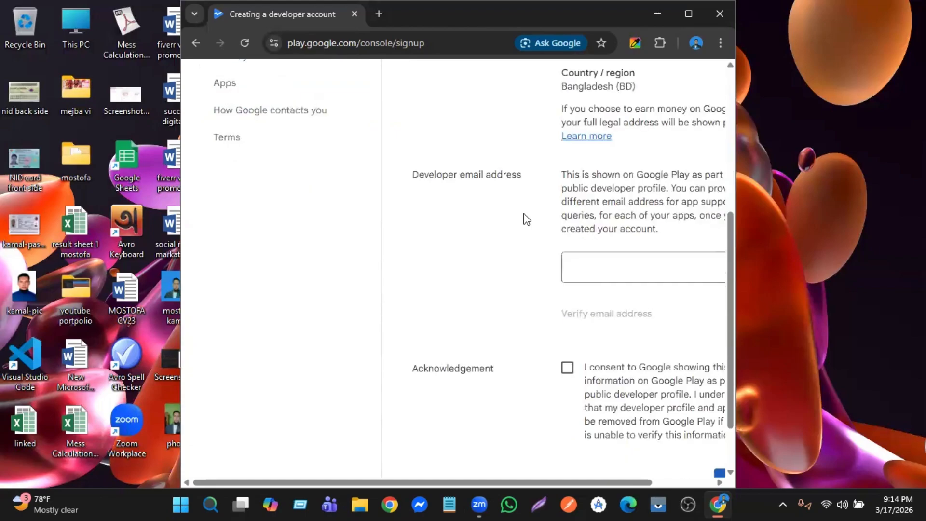
scroll(463, 320, up, 2)
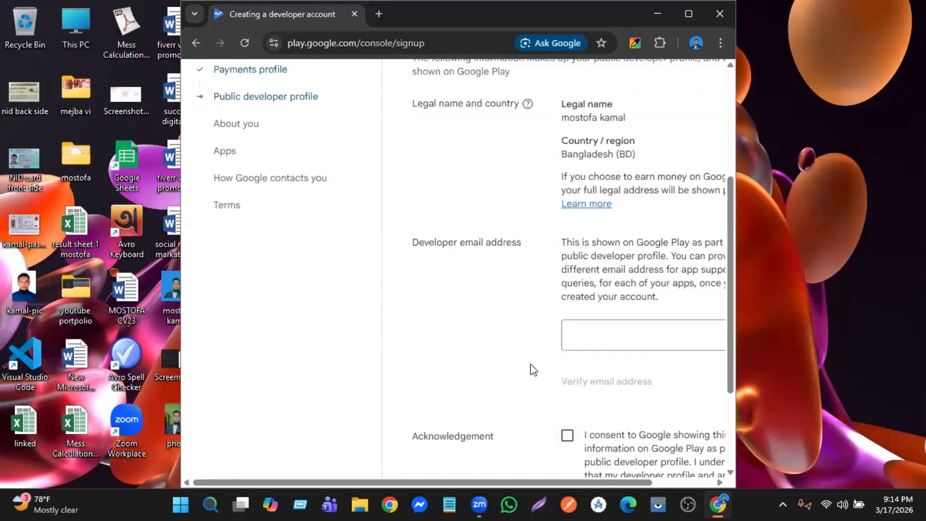
scroll(533, 367, down, 2)
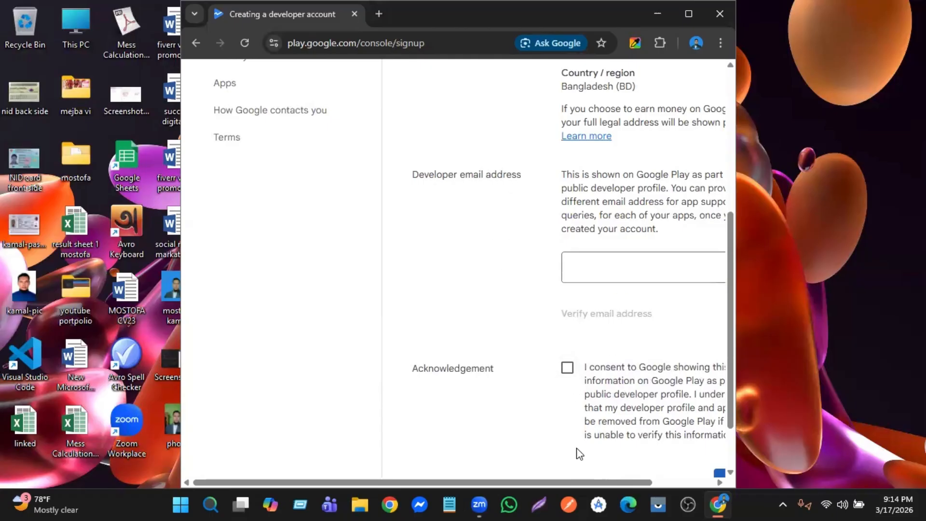
drag(566, 478, 628, 481)
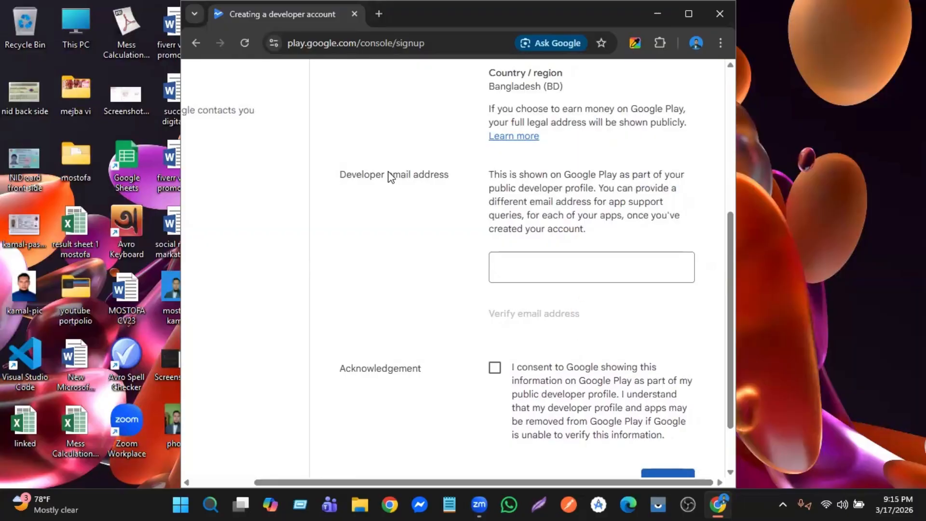
click(515, 265)
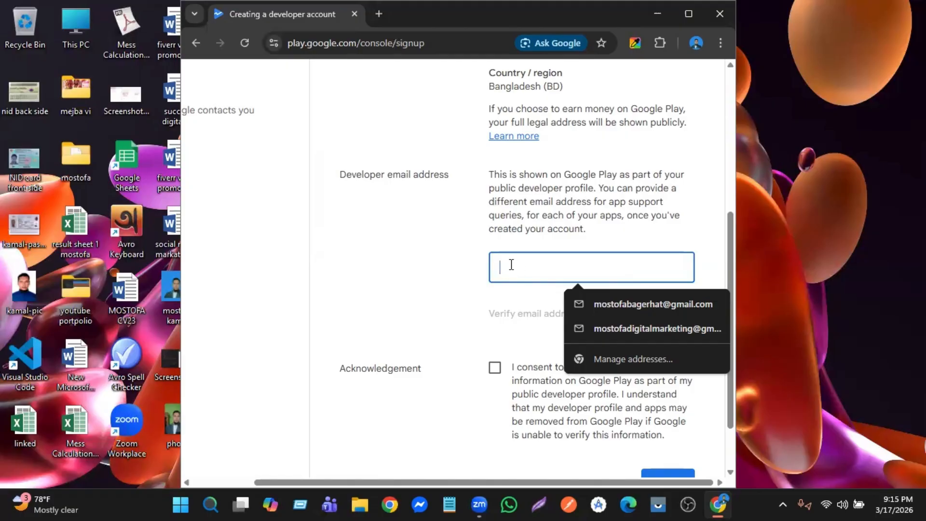
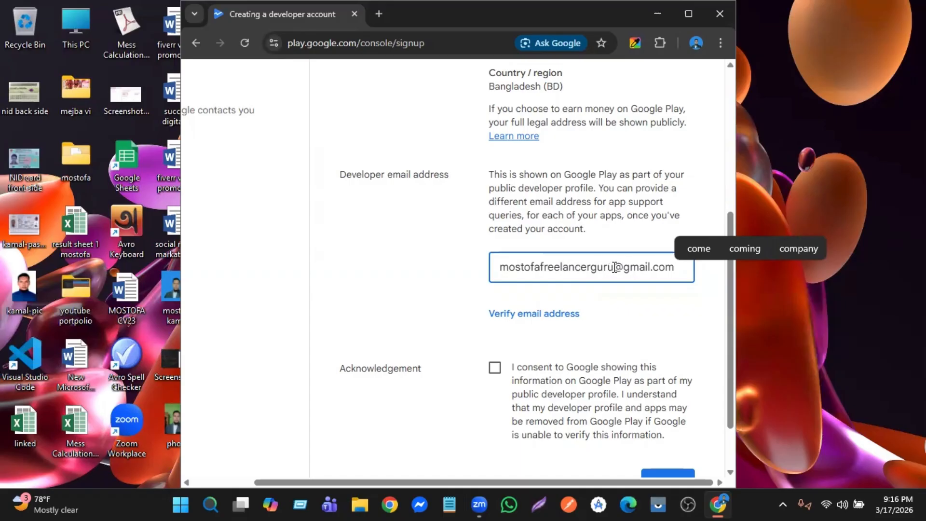
- Enter the developer's e-mail address and verify it with the emailed 6-digit code
click(422, 268)
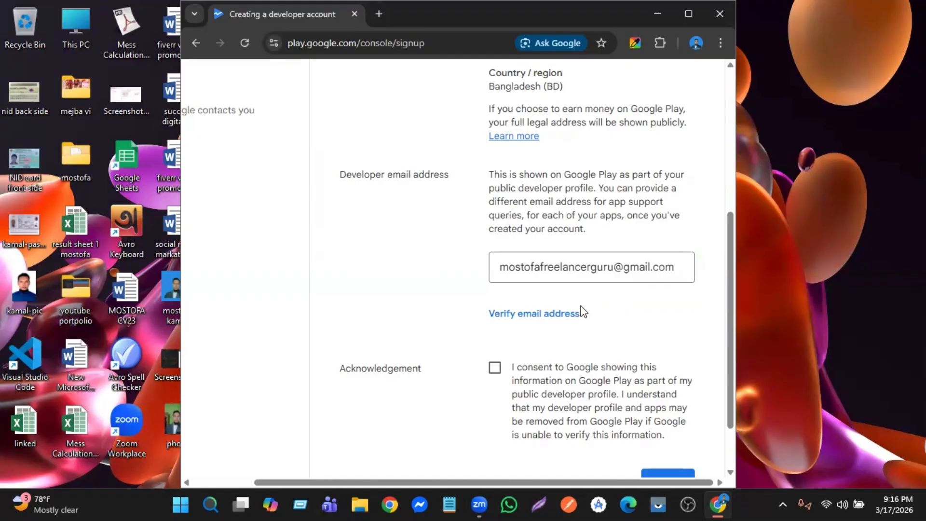
click(534, 314)
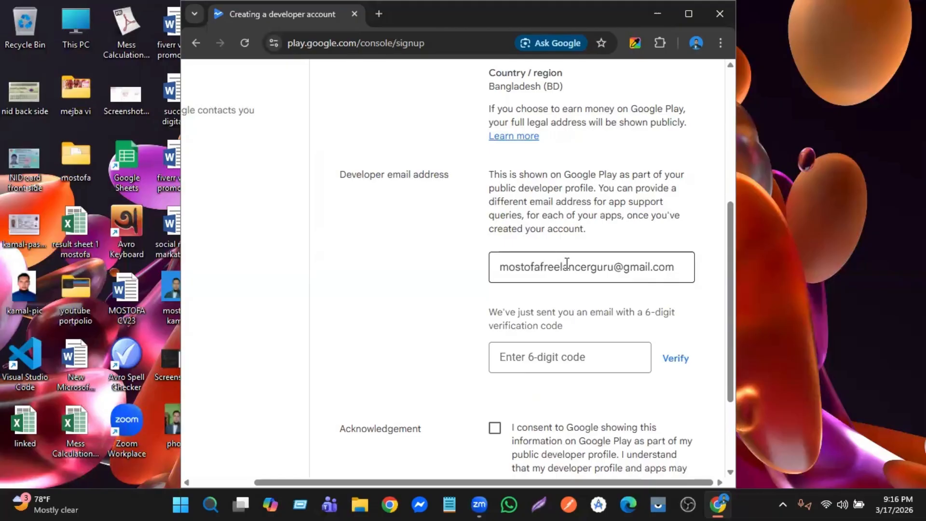
click(557, 358)
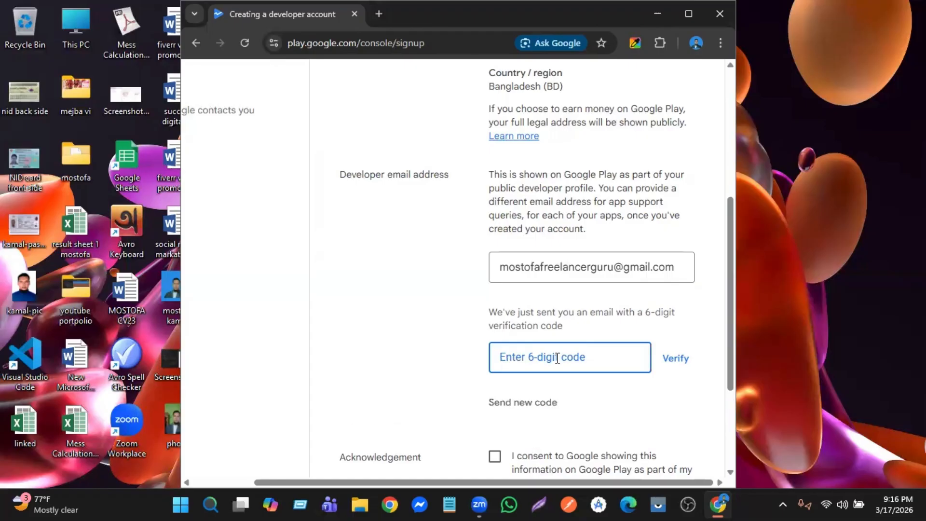
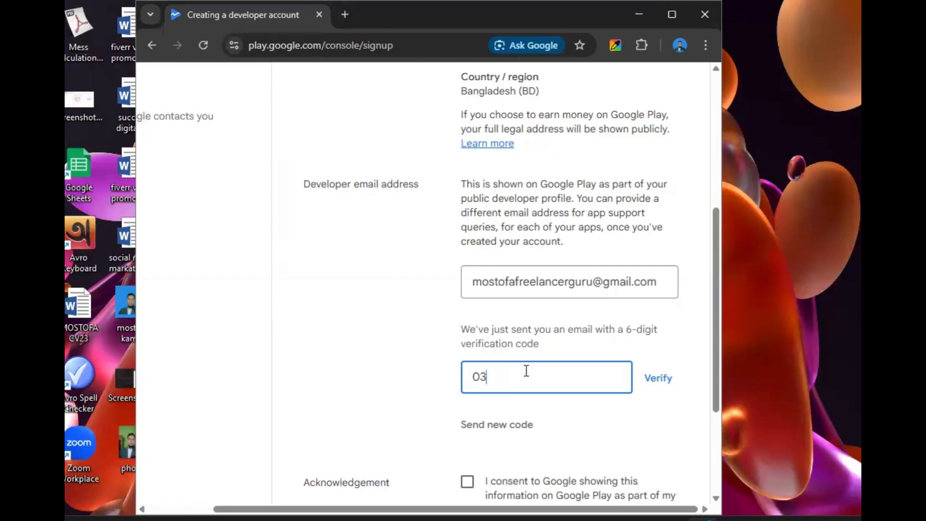
click(657, 381)
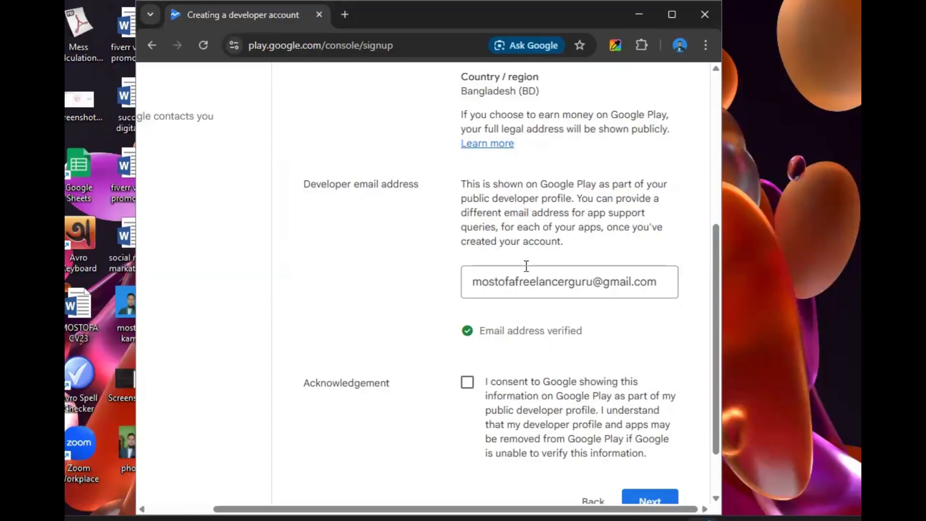
- Tick the consent to show this info publicly and continue to the About you page
scroll(555, 244, down, 1)
scroll(514, 265, up, 1)
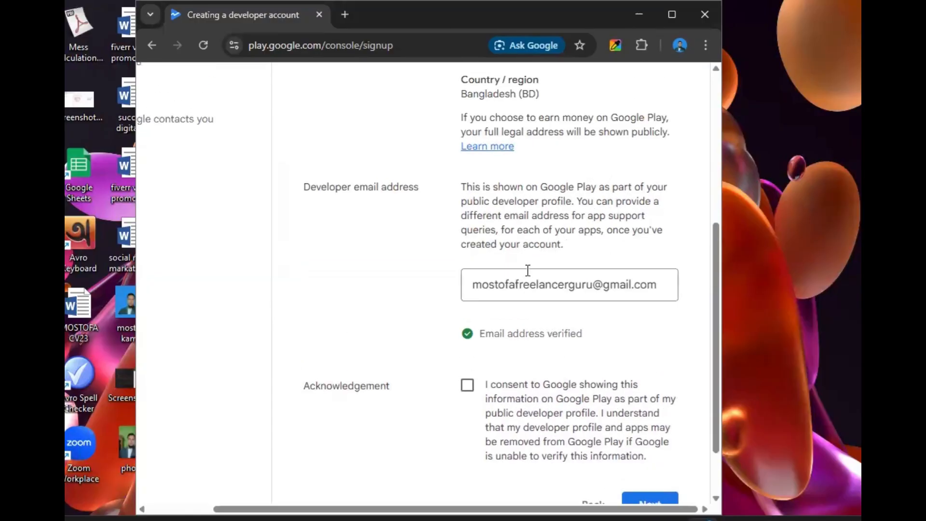
scroll(527, 268, down, 1)
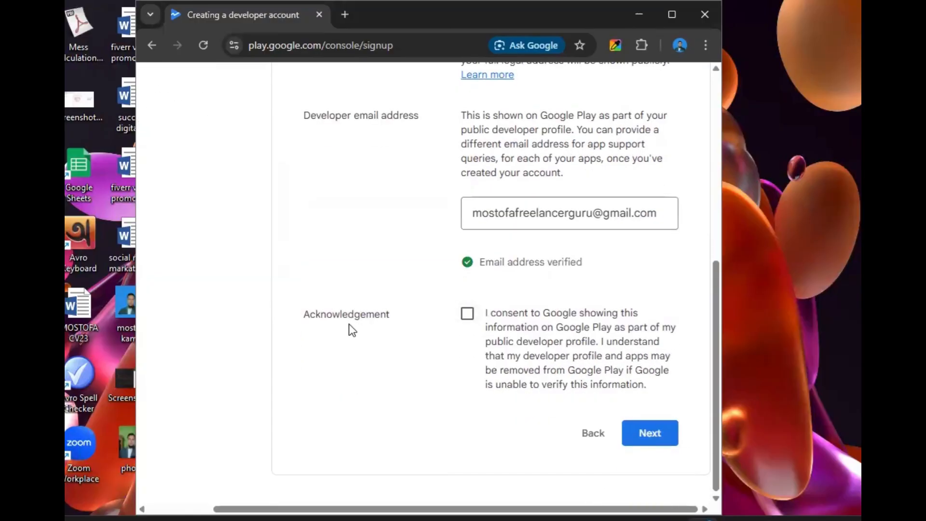
click(468, 316)
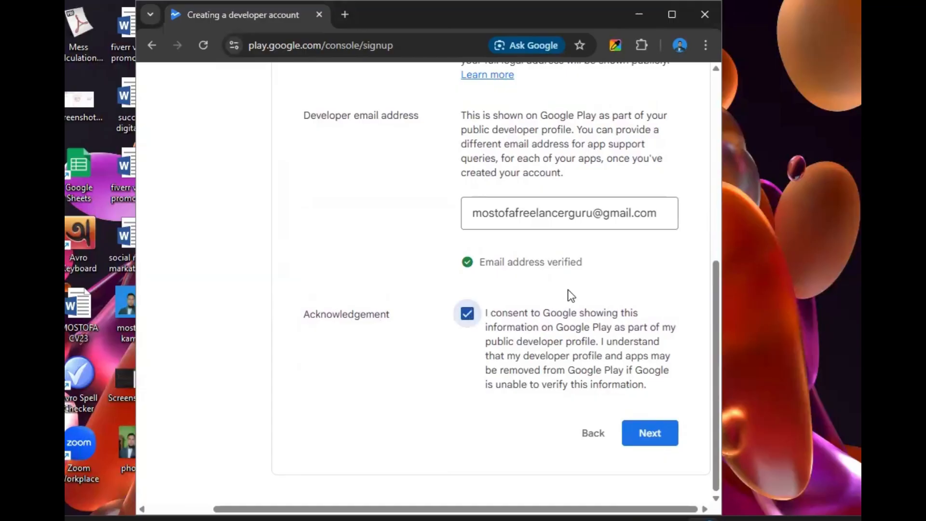
click(649, 434)
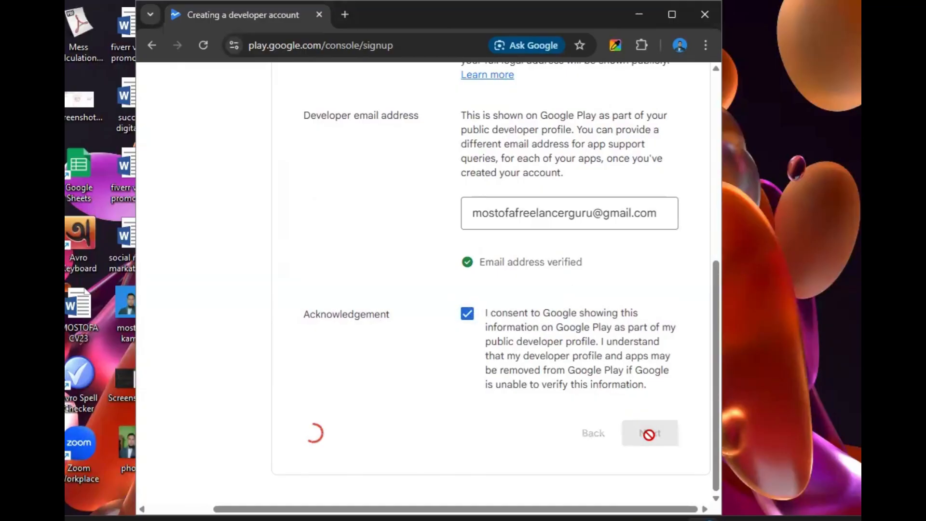
scroll(492, 227, down, 3)
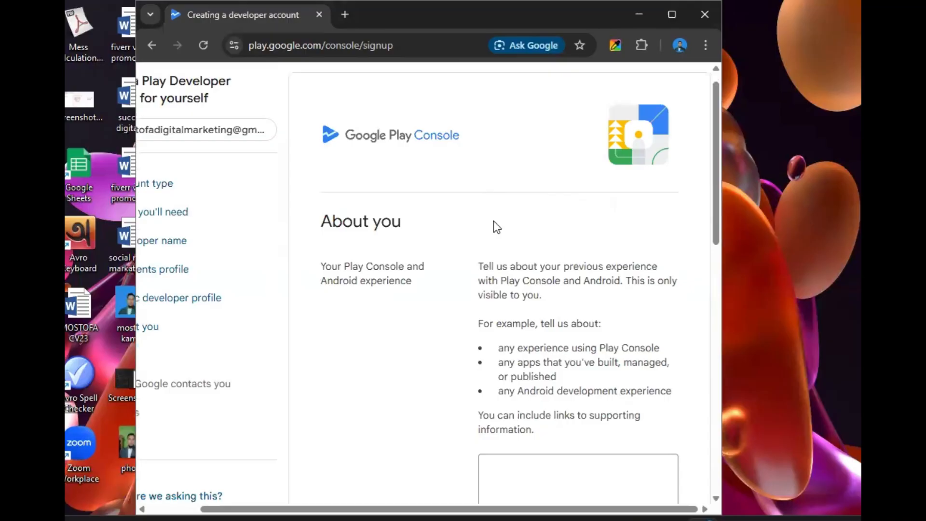
scroll(447, 244, up, 2)
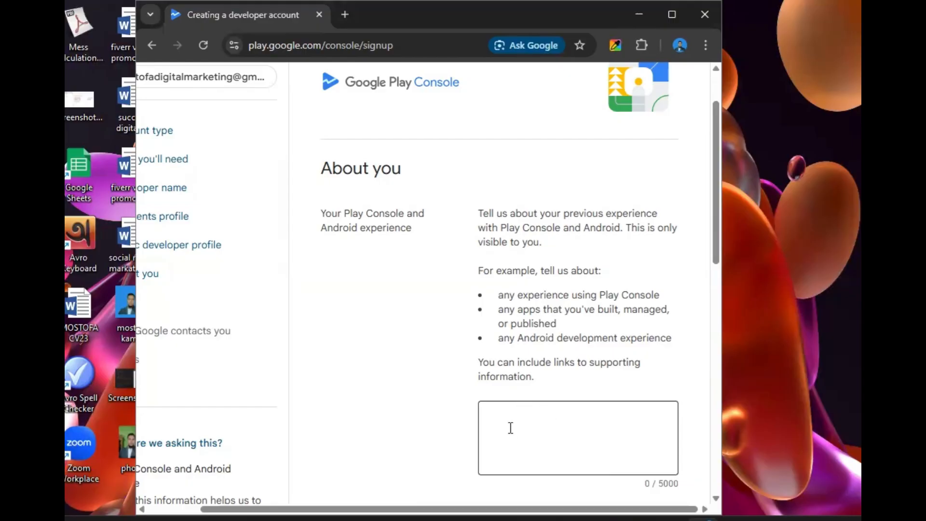
- Type 'yes i have good android development experience, i crea' into the About you experience box
click(502, 415)
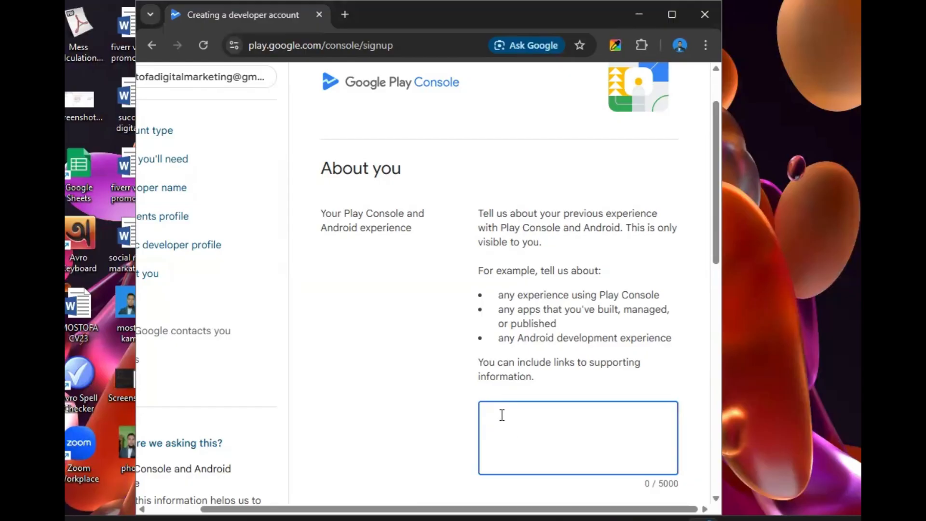
text(y)
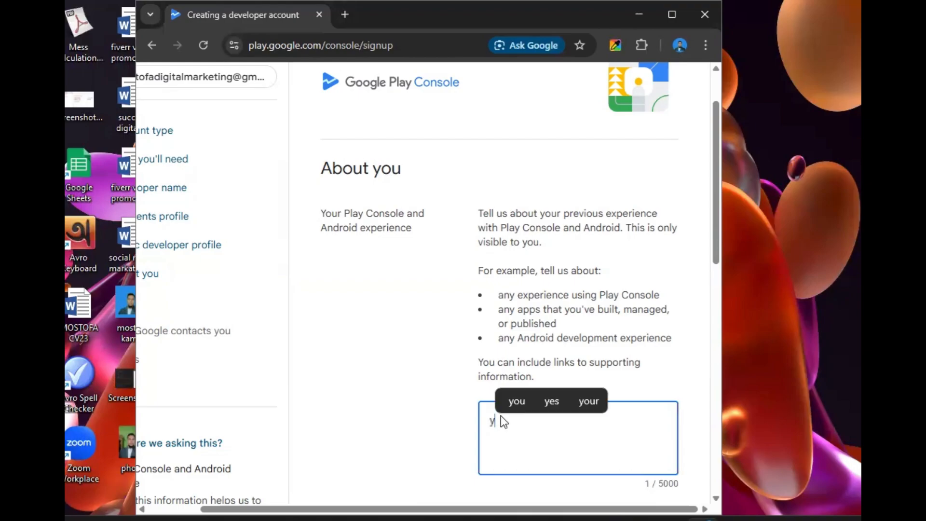
text(es i)
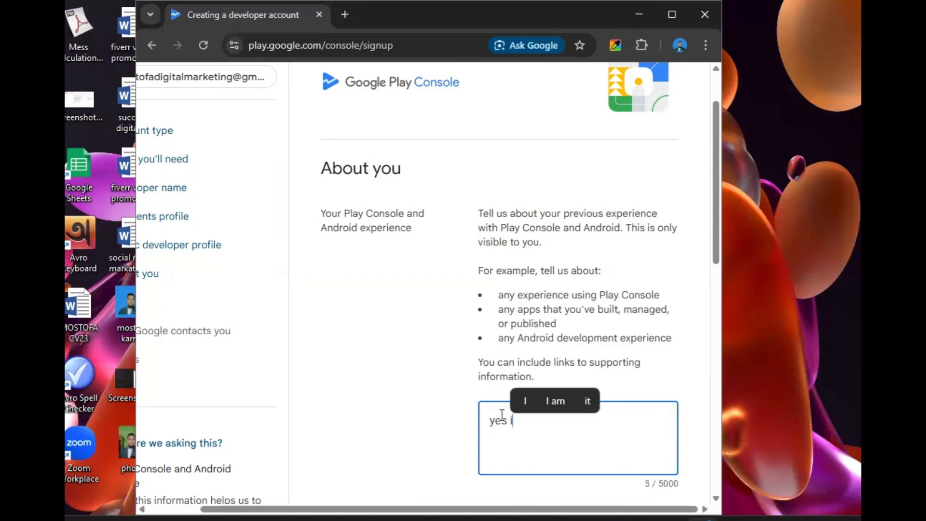
text( have )
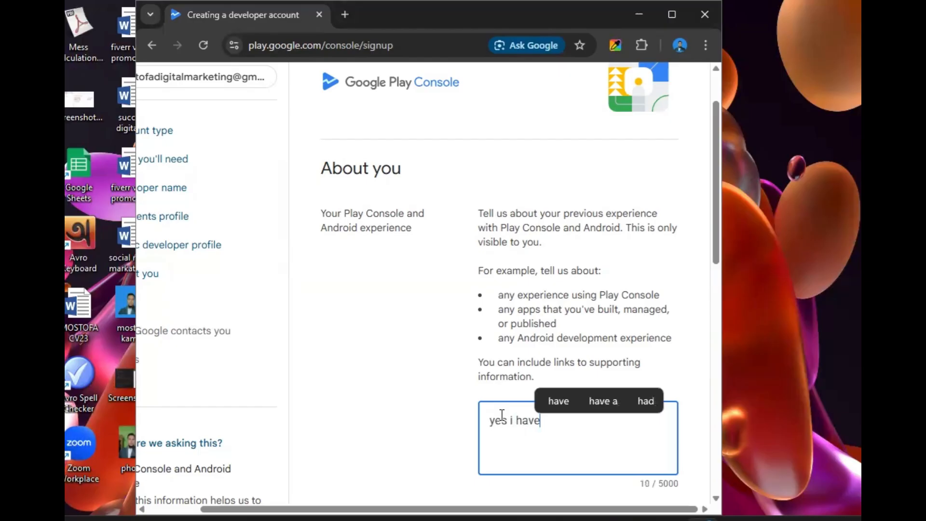
text(good)
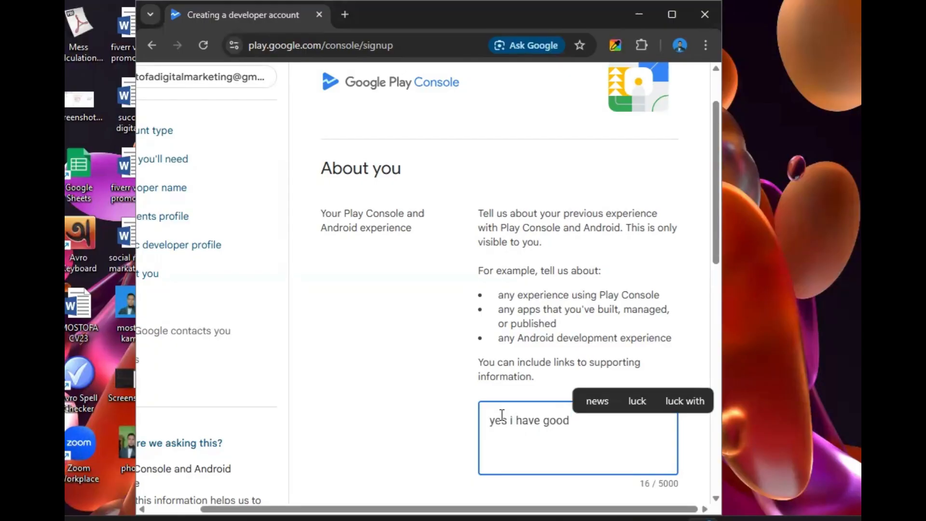
text(andri)
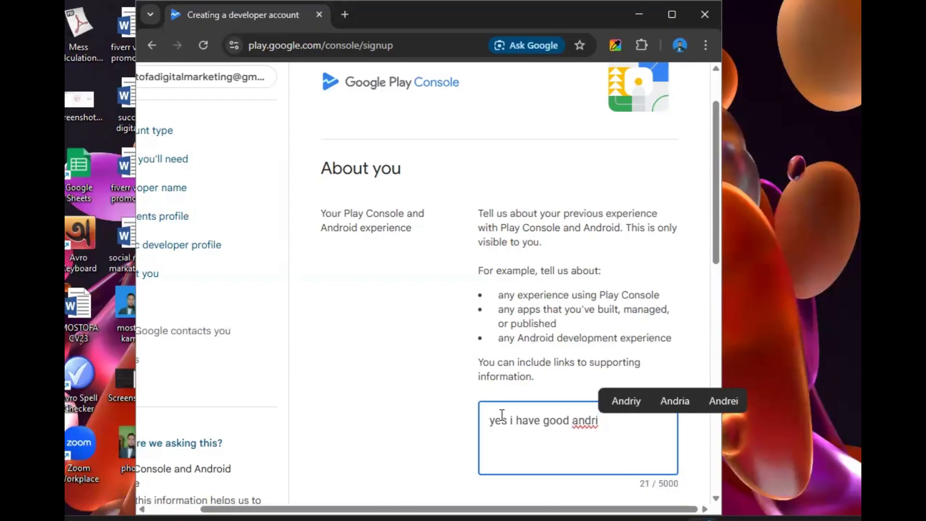
key(BackSpace)
text(oi)
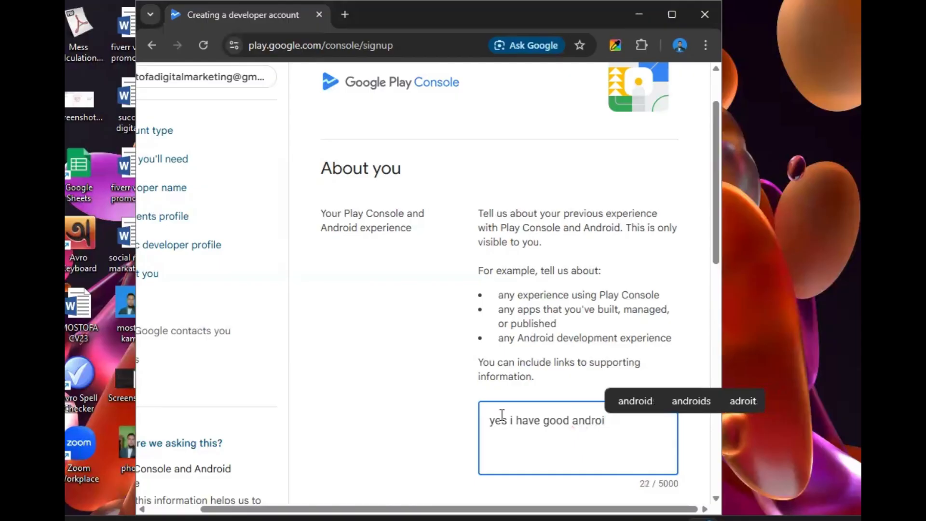
click(635, 402)
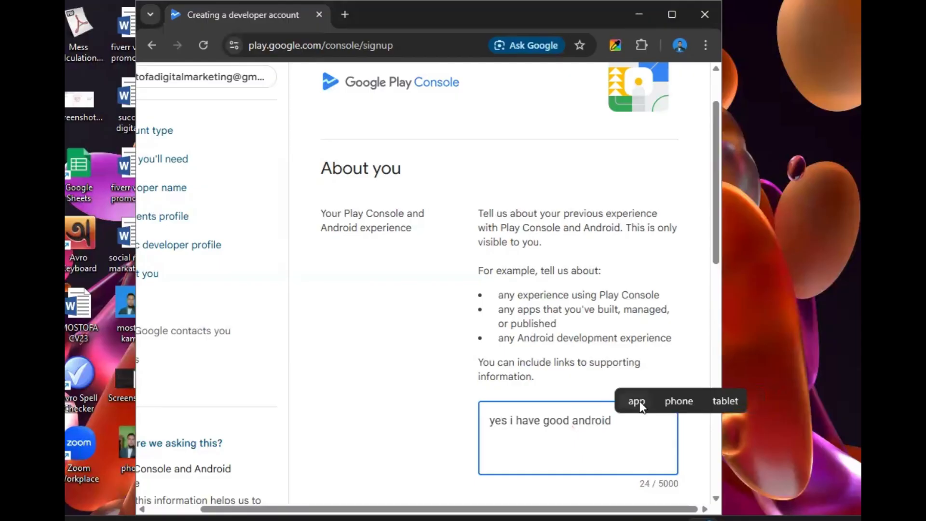
text(de)
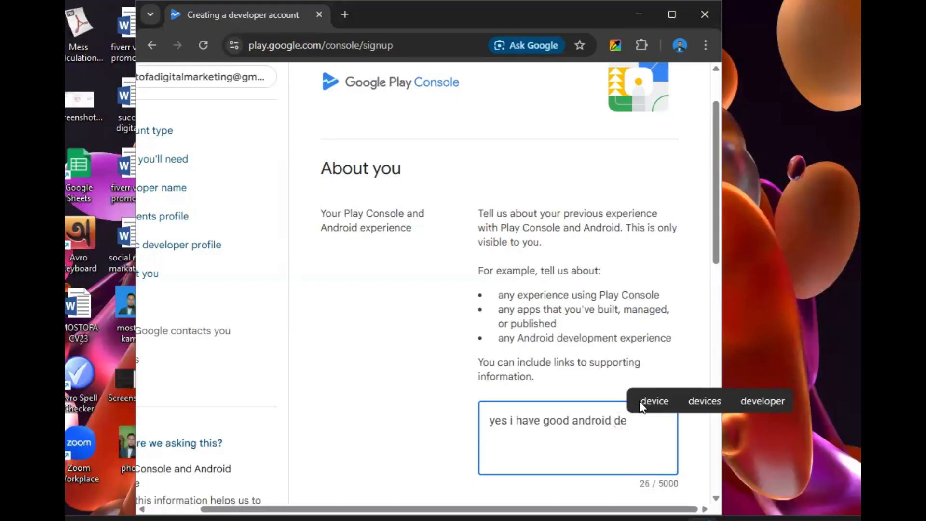
text(ve)
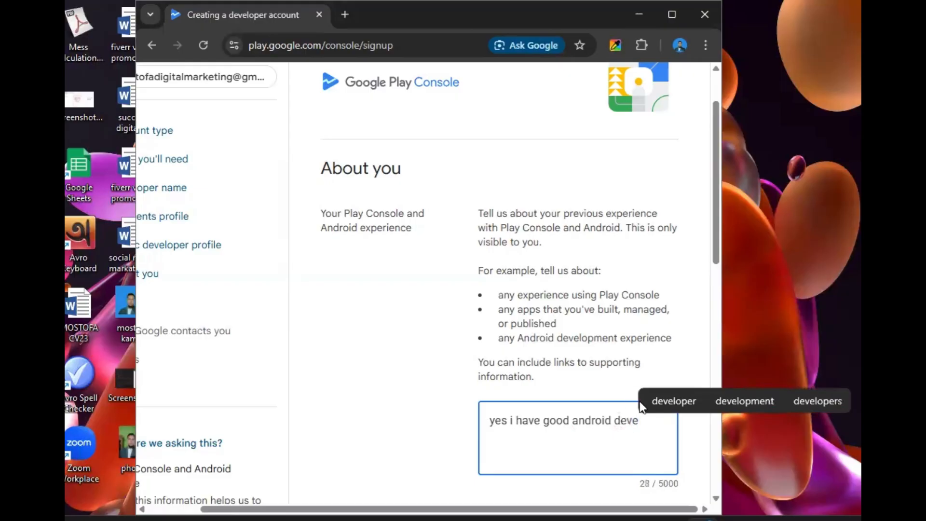
click(735, 408)
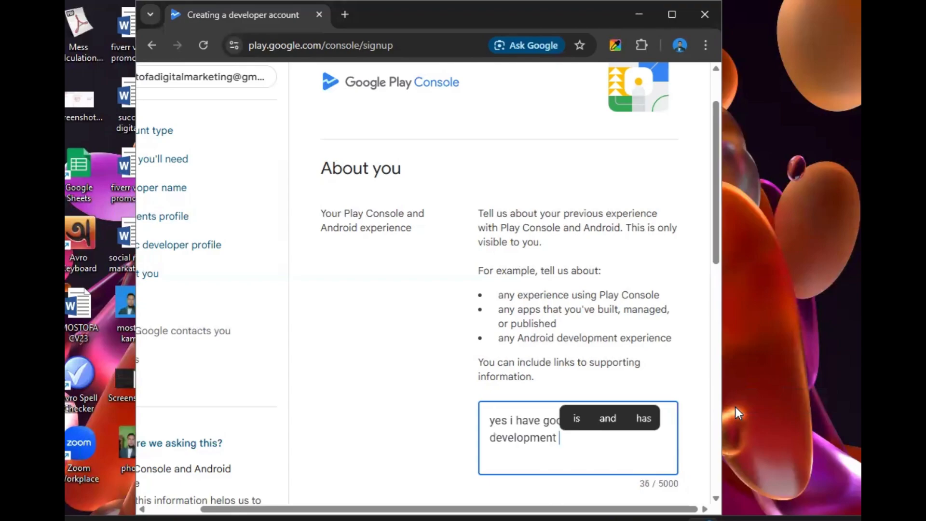
text(ex)
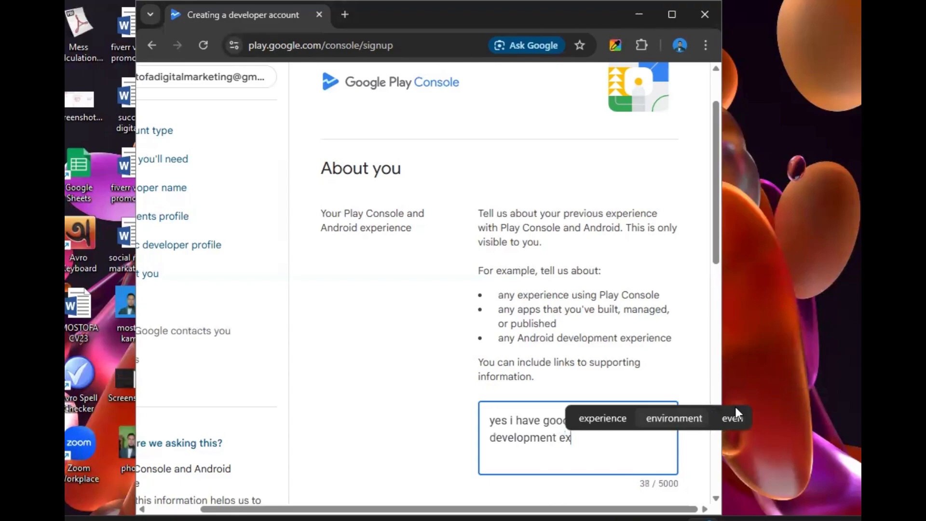
click(611, 420)
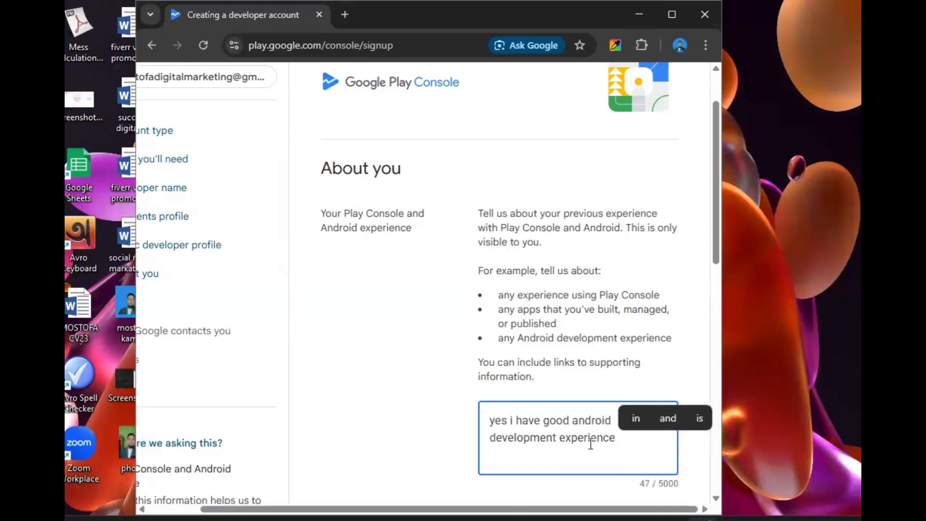
text(,)
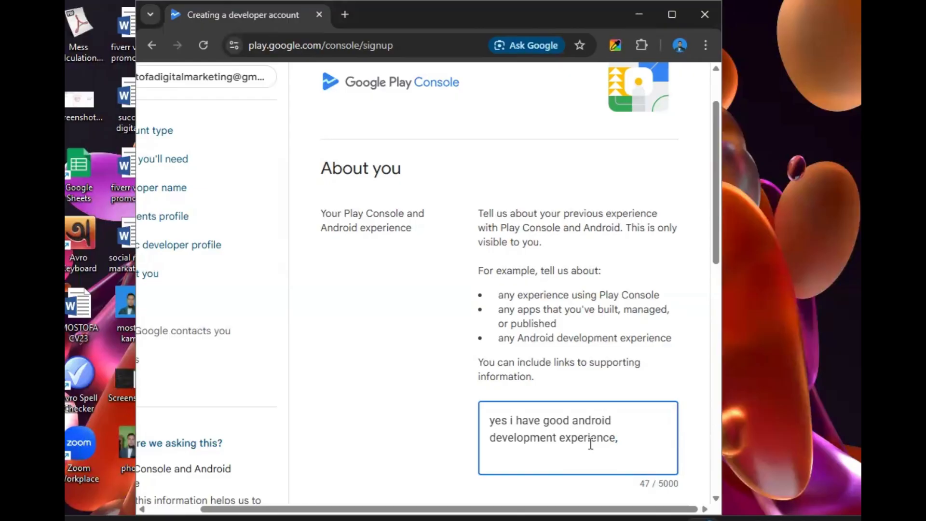
text( i c)
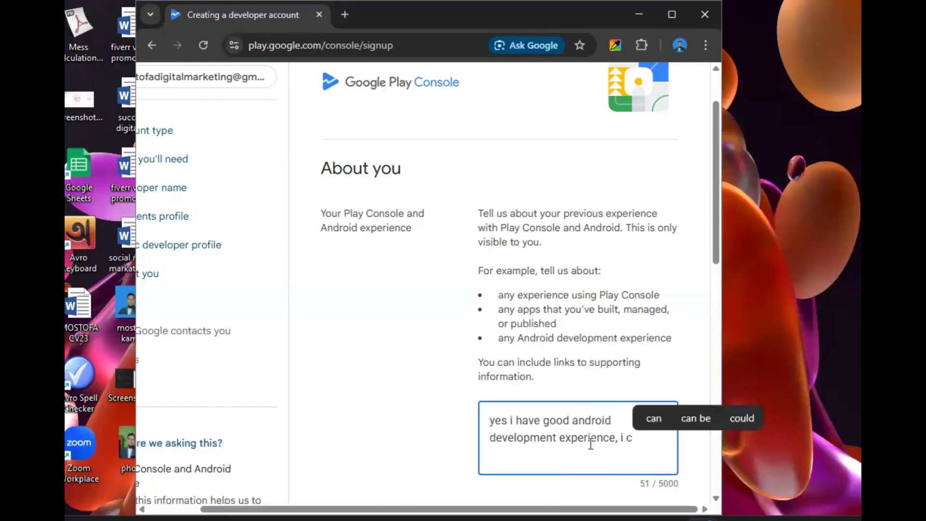
text(rea)
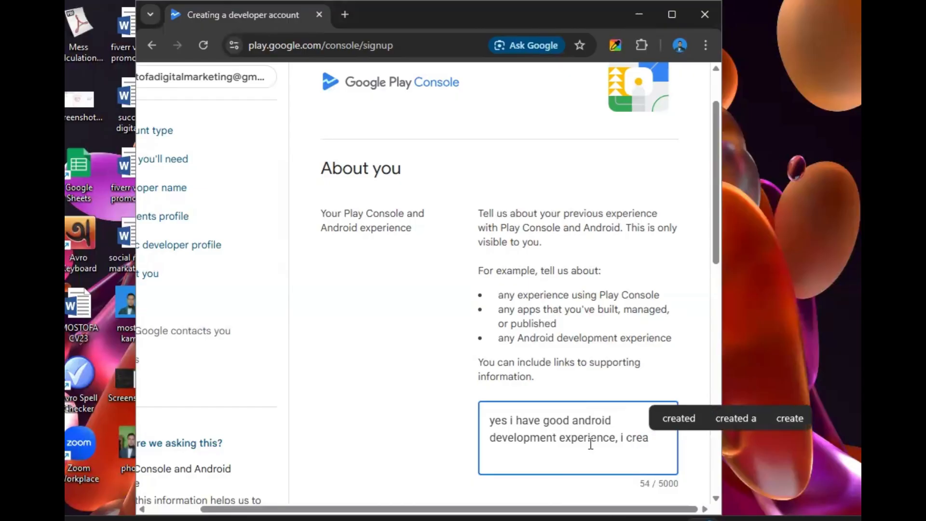
- Continue the answer with 'create a good meal app, i just waiting for upload google'
click(786, 417)
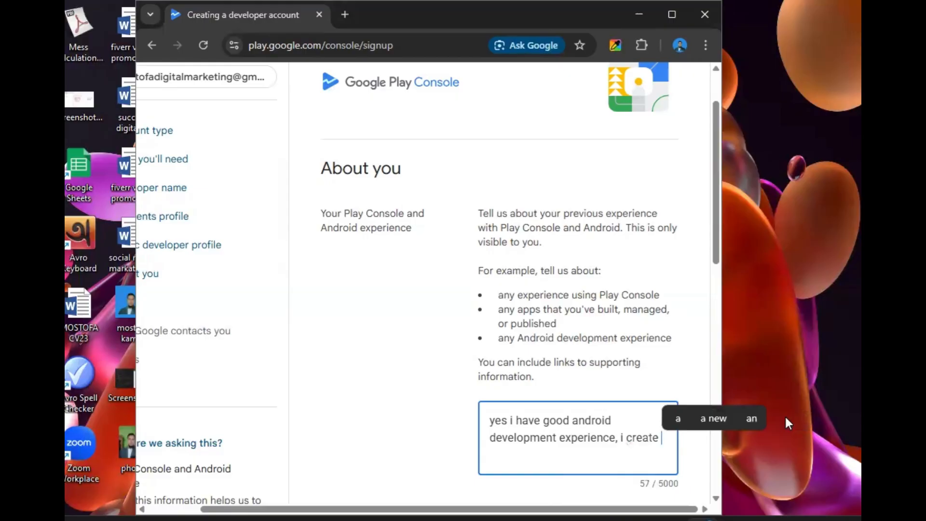
text(a )
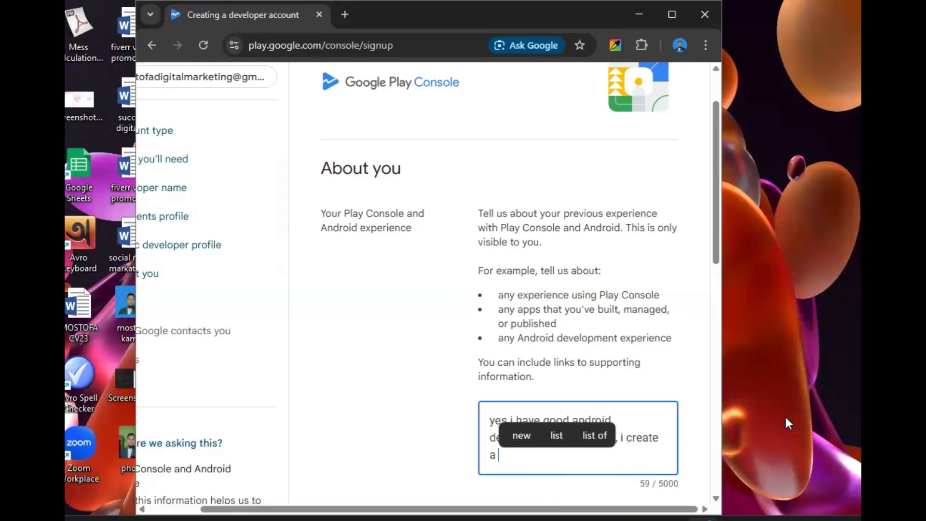
text(good )
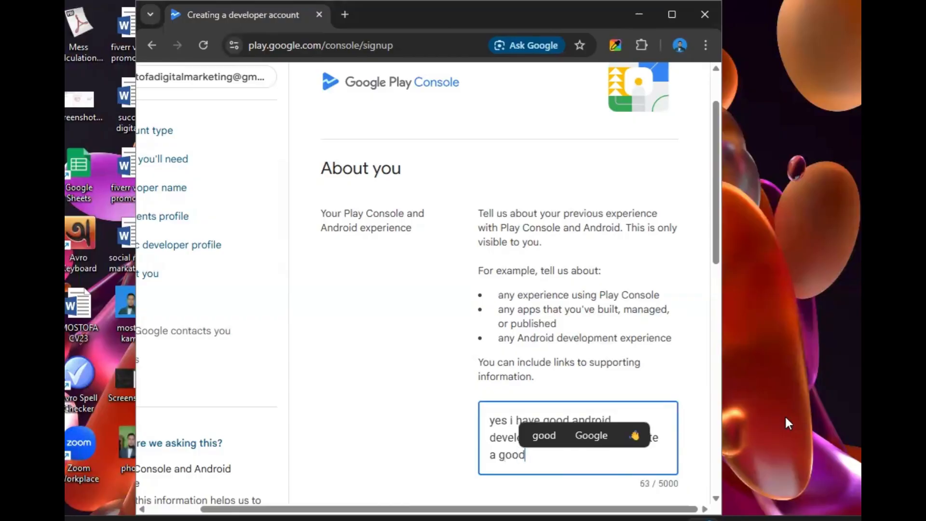
text(meal)
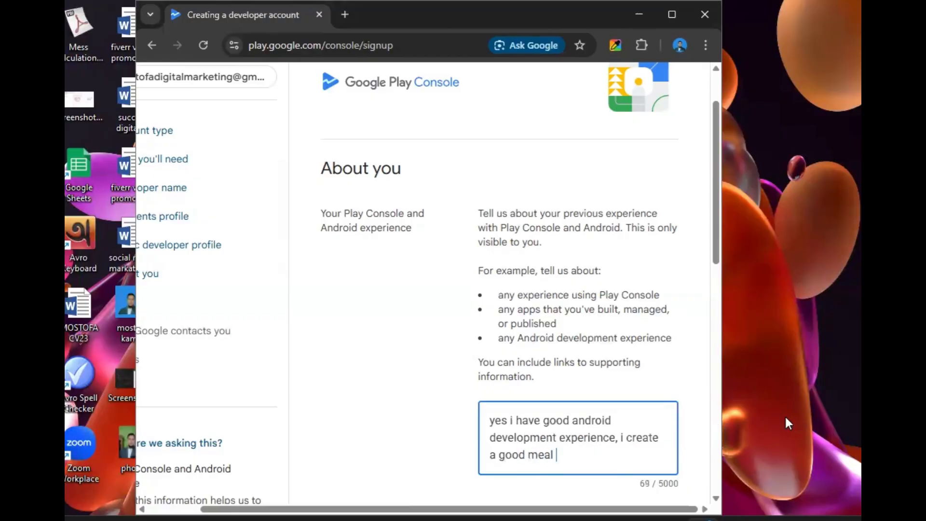
text( app)
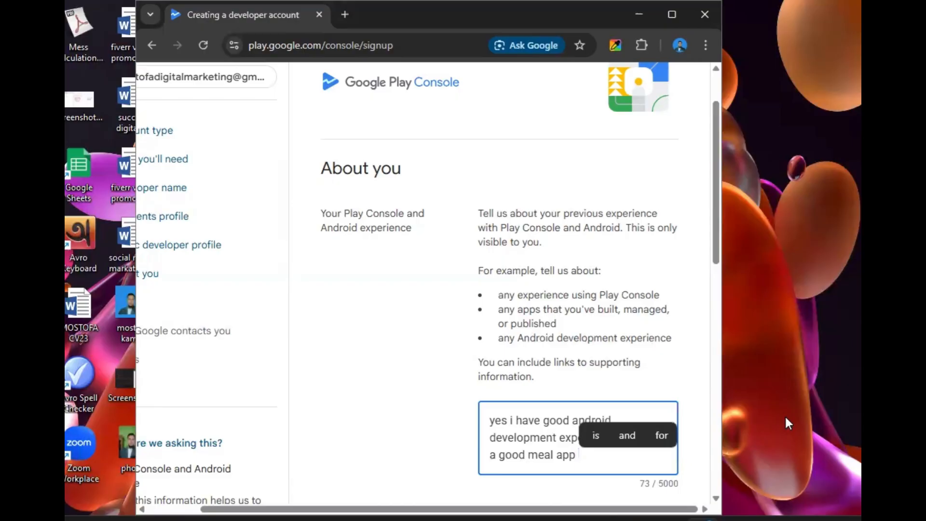
text( ,i)
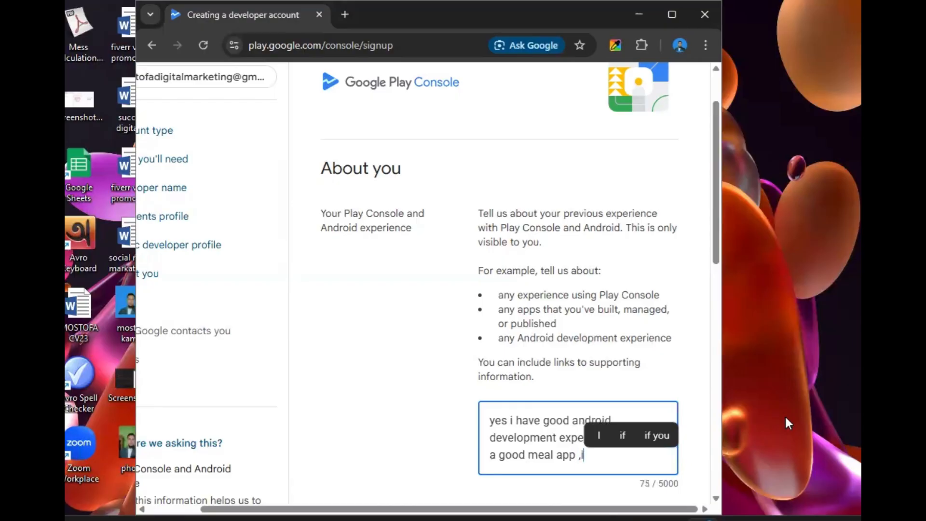
text( just )
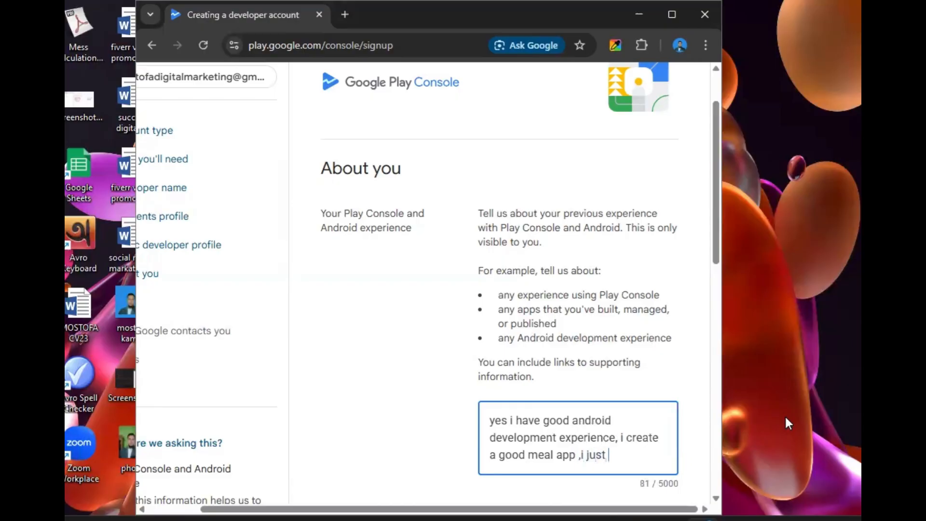
text(wai)
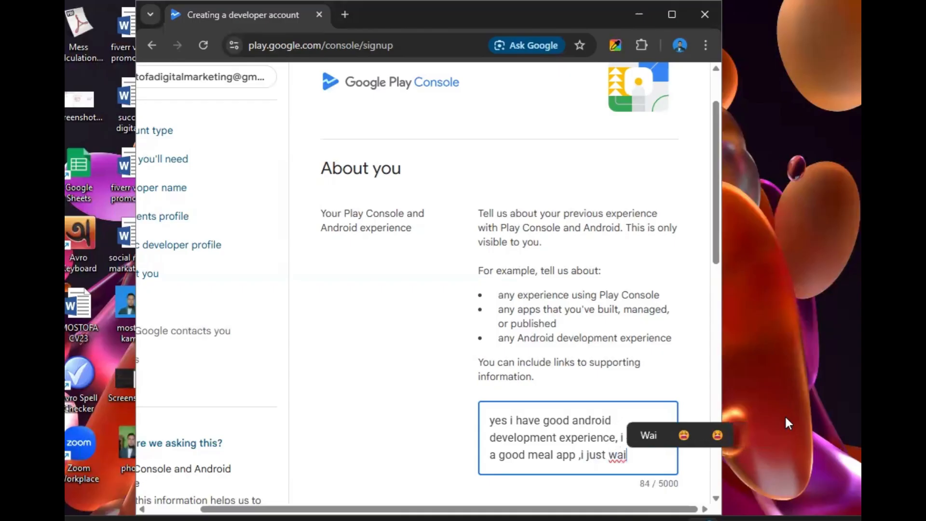
text(t)
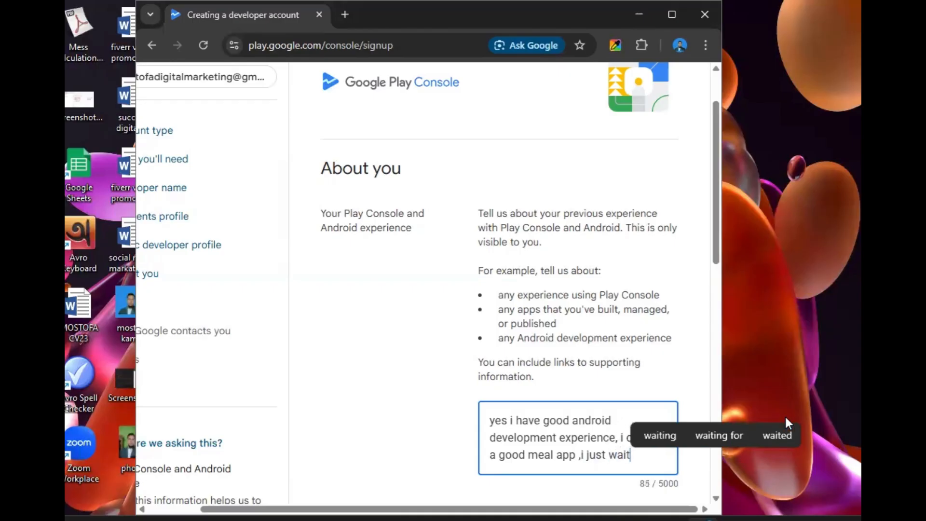
click(704, 434)
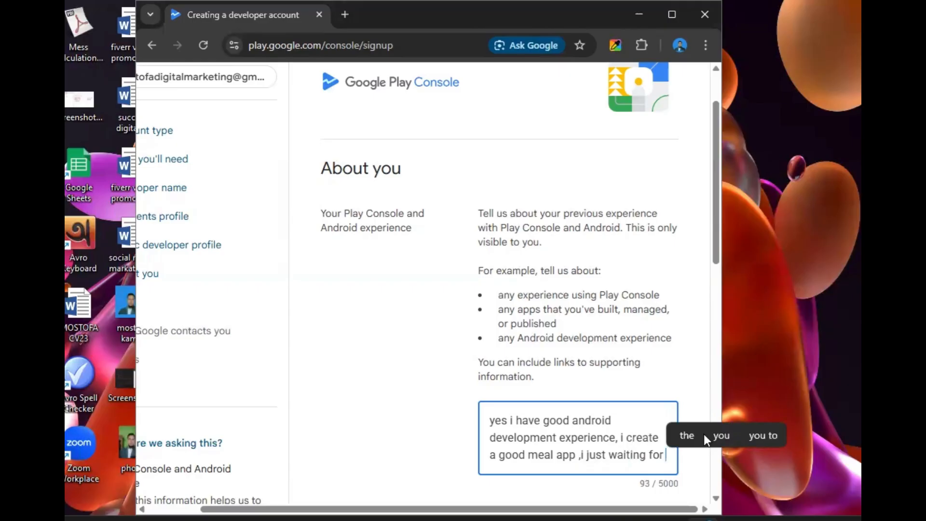
text(upl)
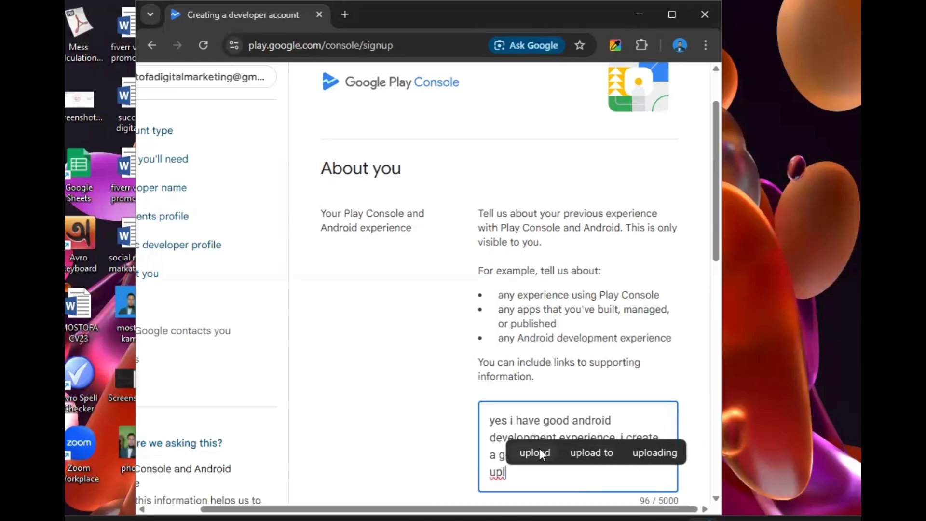
click(537, 451)
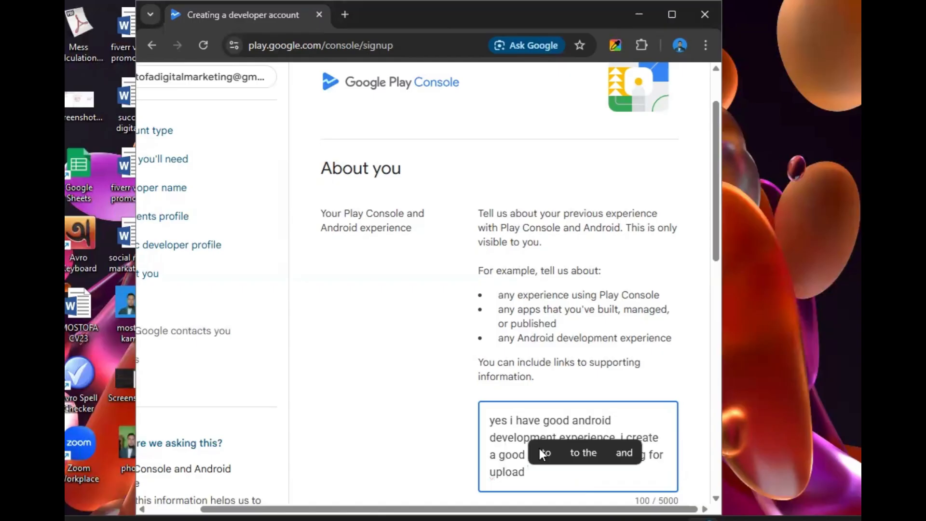
text(googl)
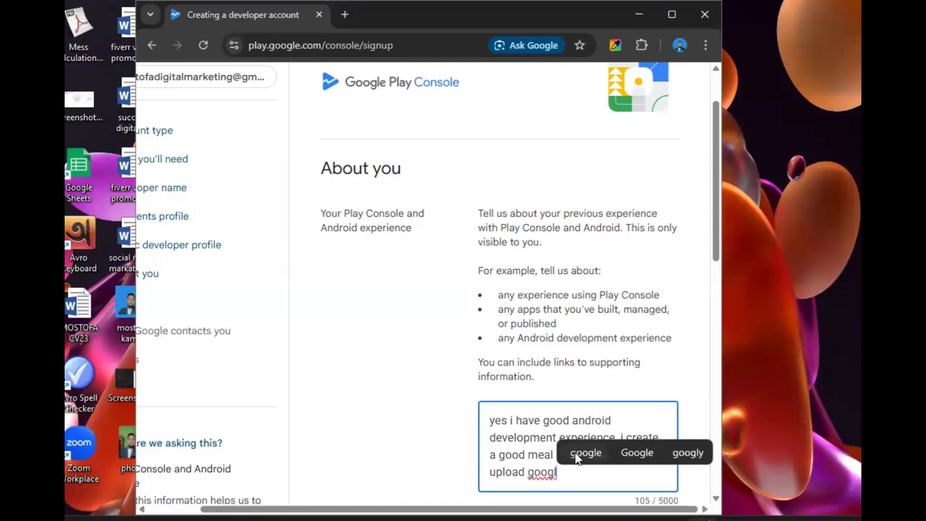
click(580, 456)
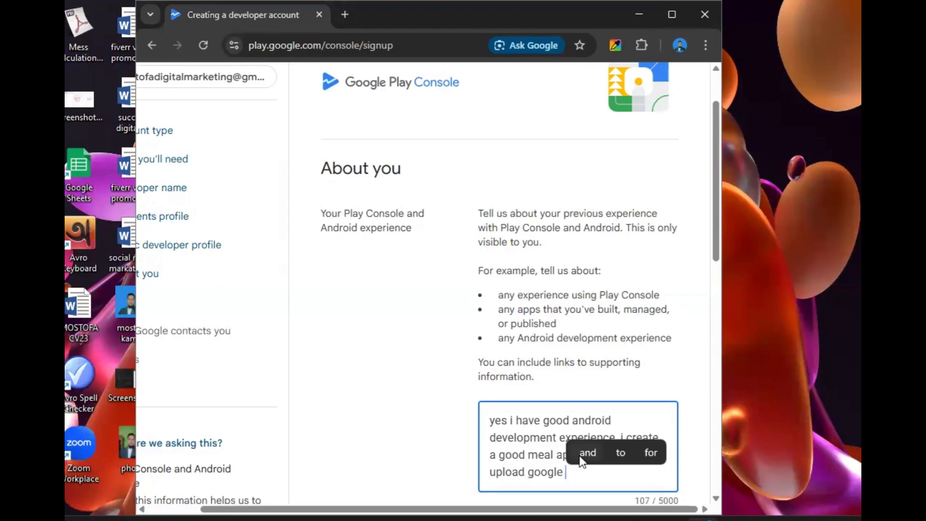
- Finish the answer with 'play store, thanks .', adding the missing space after 'store,'
text(play)
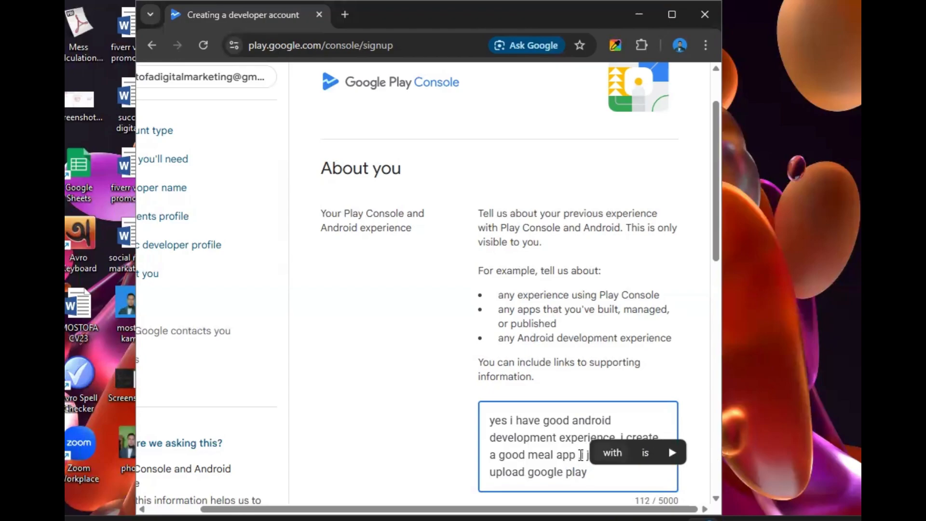
text( store)
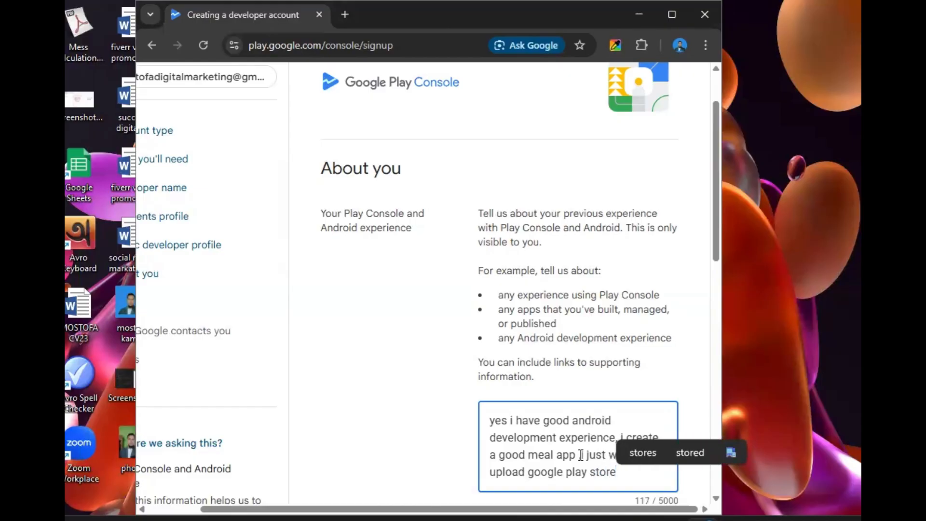
text(,th)
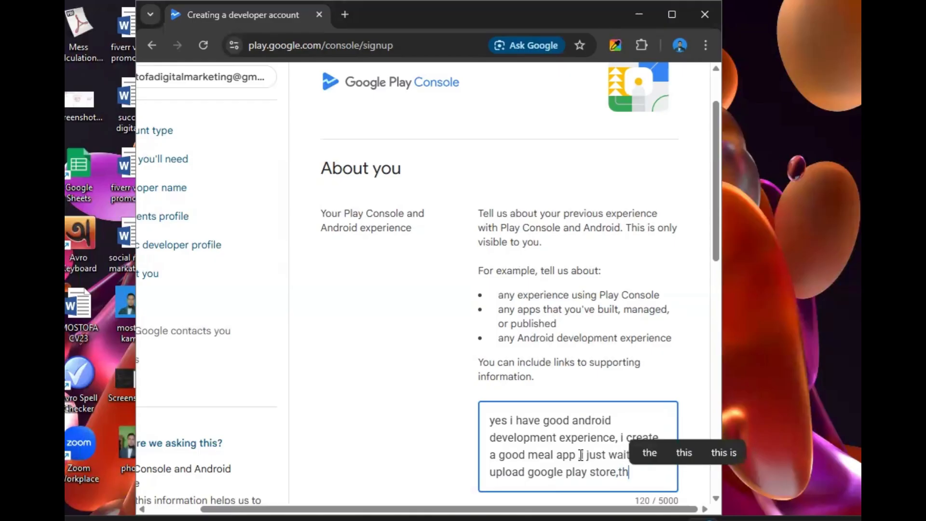
text(ank)
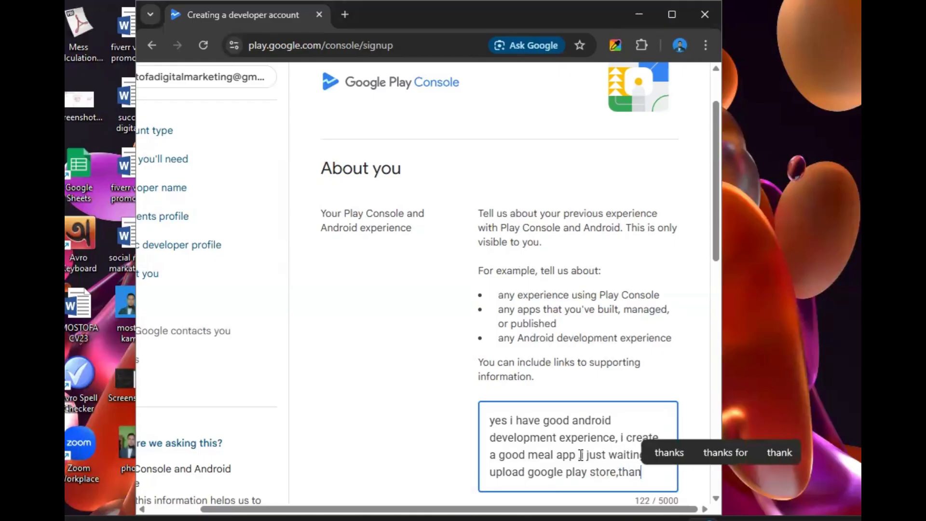
click(660, 458)
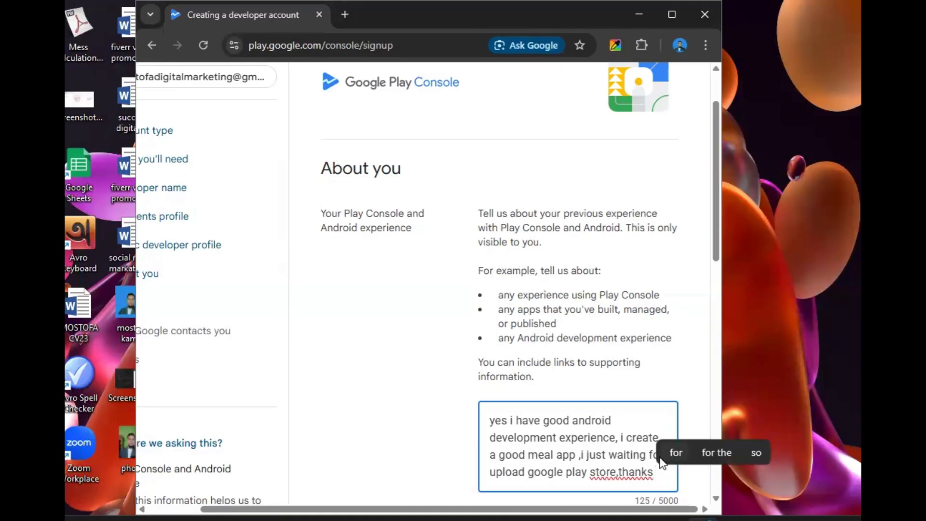
click(619, 474)
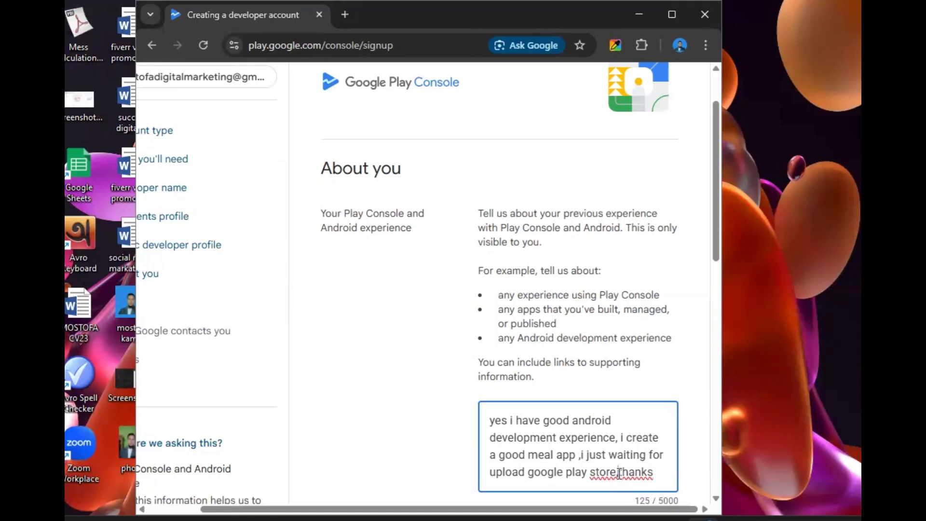
click(660, 470)
text(.)
scroll(571, 191, down, 3)
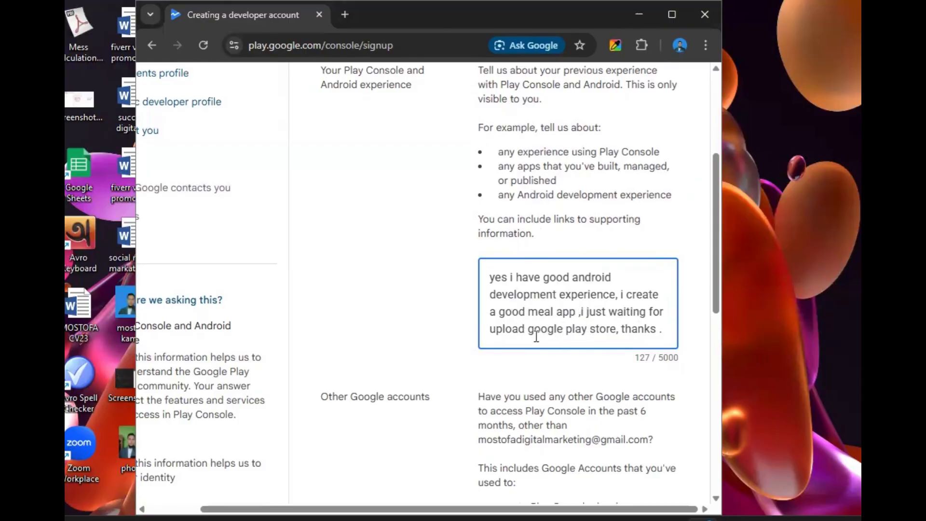
- Answer 'No' to whether other Google Accounts were used
scroll(605, 256, down, 3)
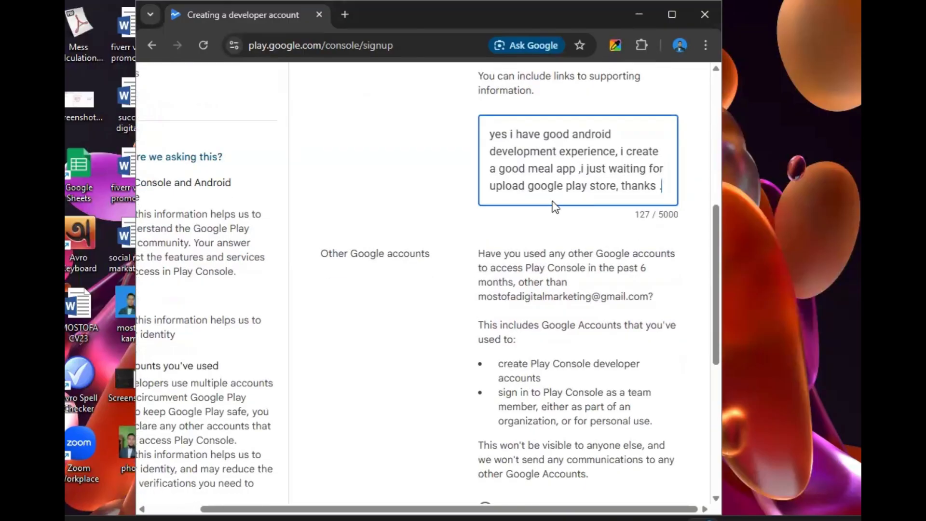
scroll(565, 201, down, 3)
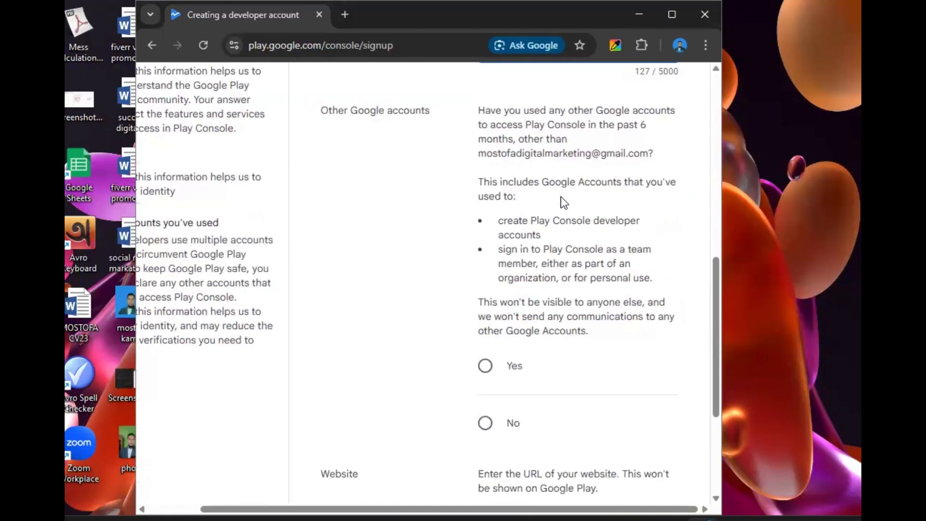
scroll(563, 202, down, 1)
scroll(564, 227, up, 3)
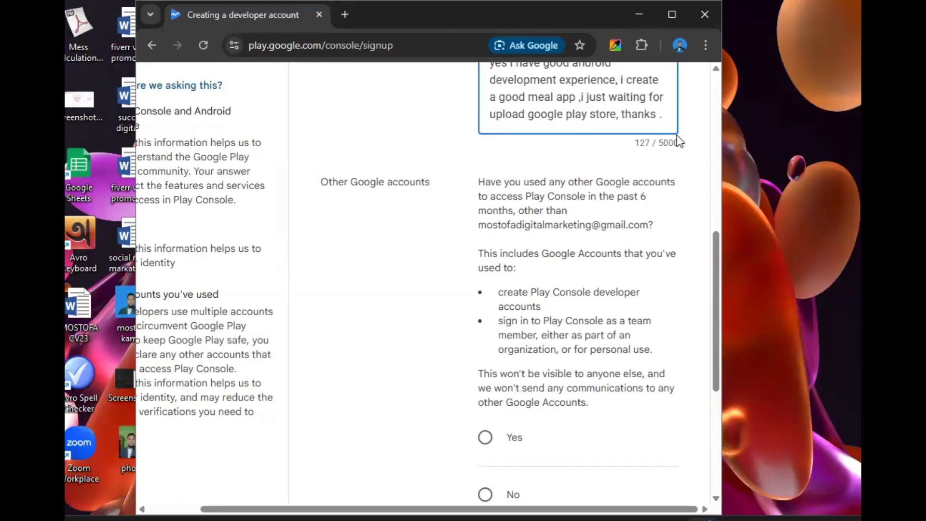
scroll(563, 213, down, 3)
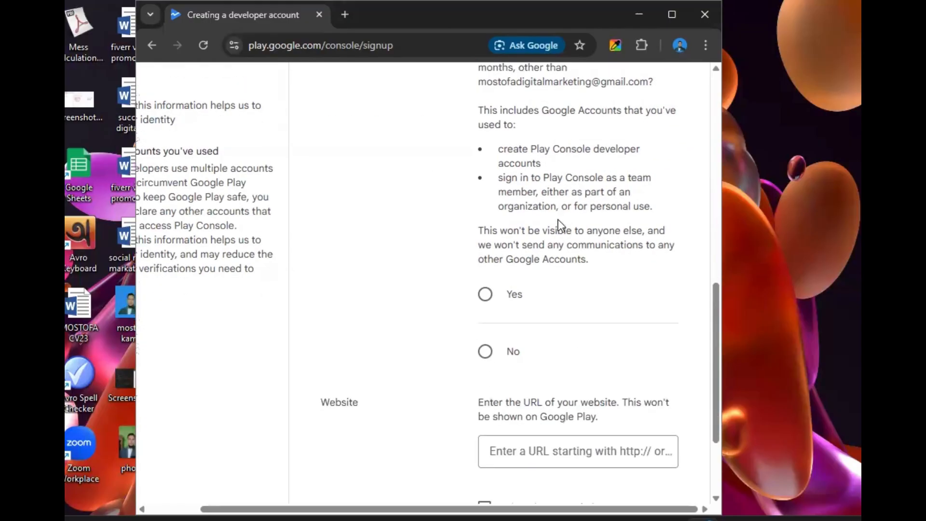
scroll(564, 217, up, 2)
scroll(564, 222, down, 3)
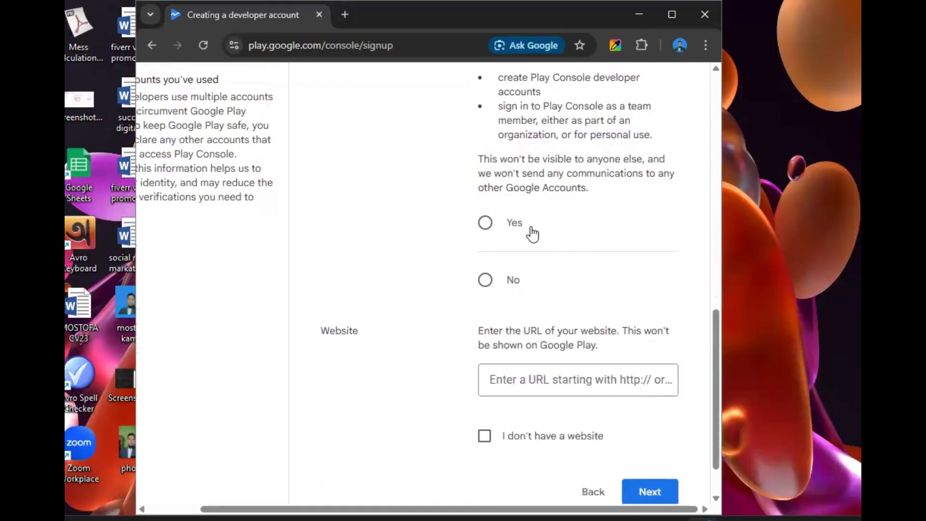
click(485, 281)
- Tick 'I don't have a website' and continue to the Apps step
scroll(559, 247, down, 3)
scroll(531, 244, down, 2)
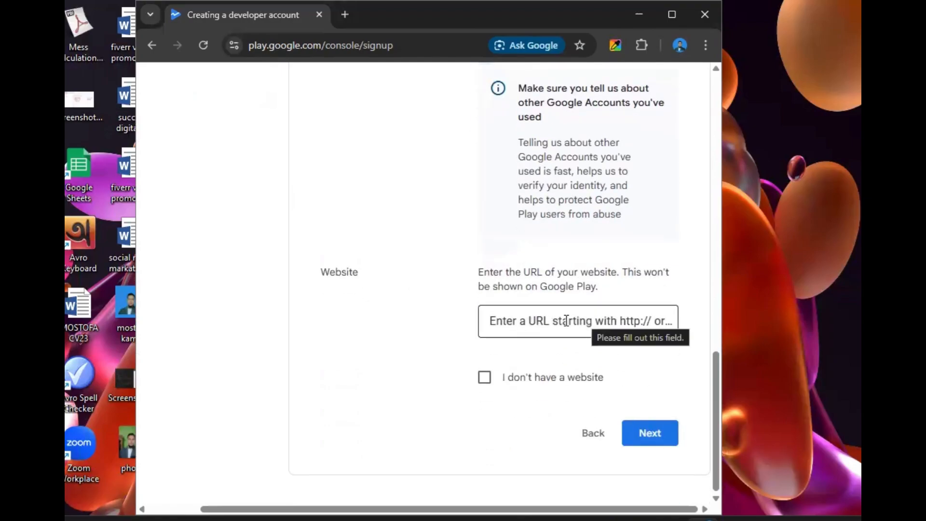
click(485, 379)
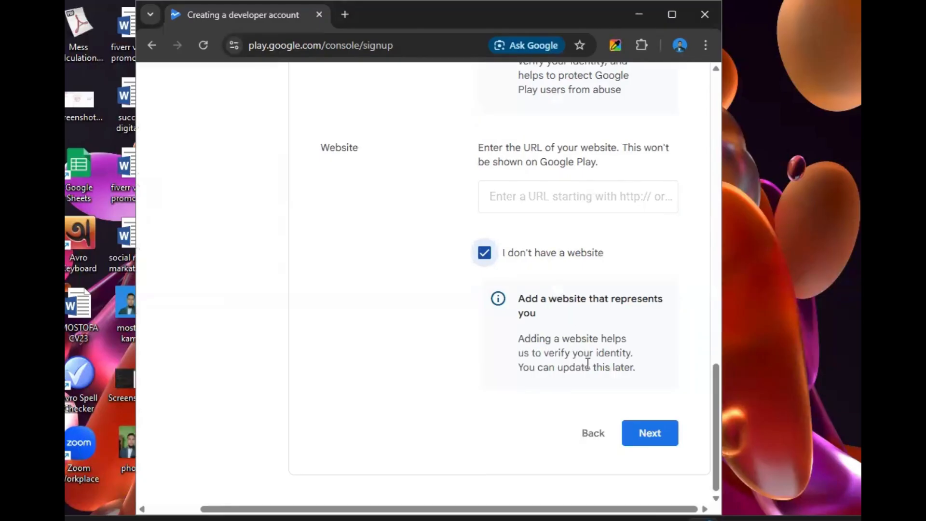
click(652, 434)
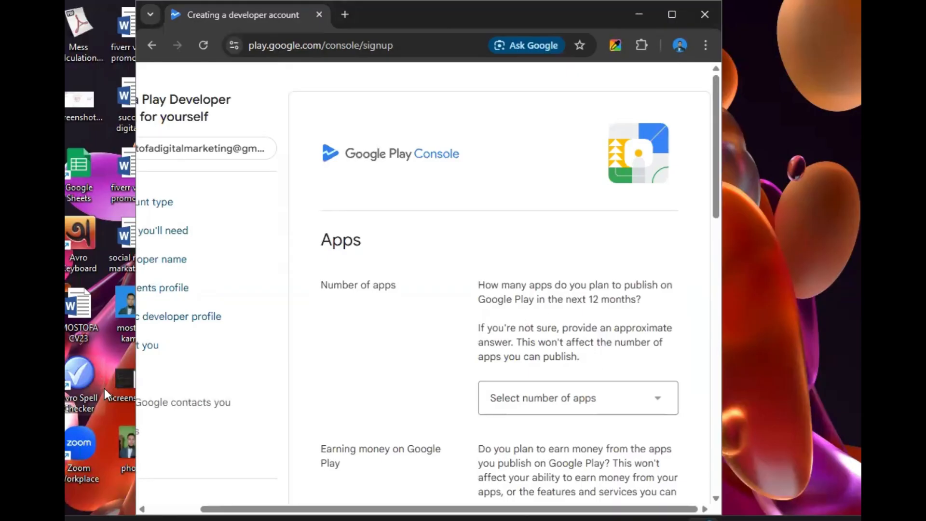
- Set the planned number of apps to 'More than 10'
scroll(428, 240, down, 4)
scroll(428, 240, up, 4)
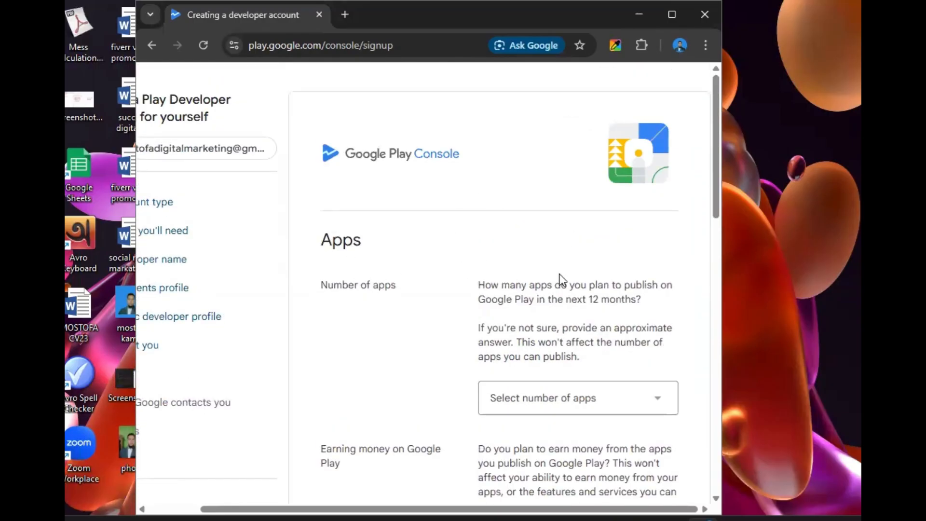
scroll(559, 275, down, 1)
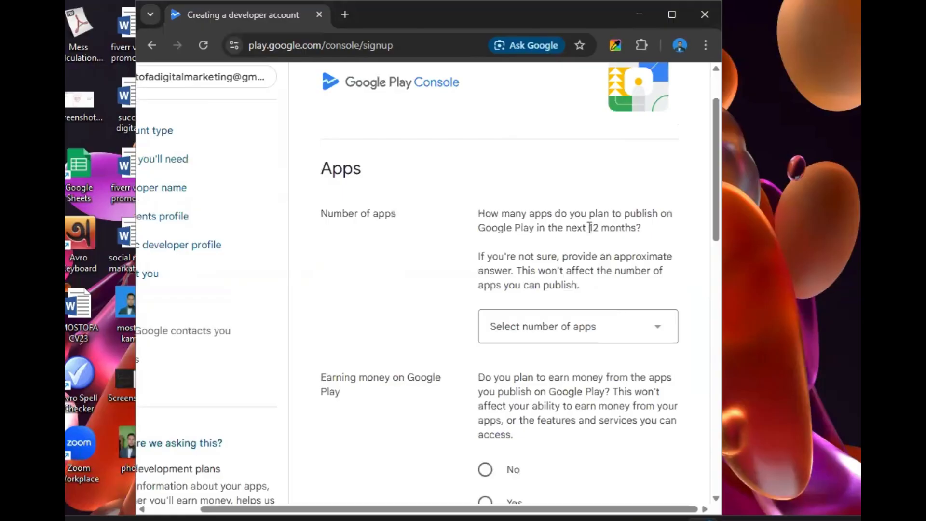
click(659, 329)
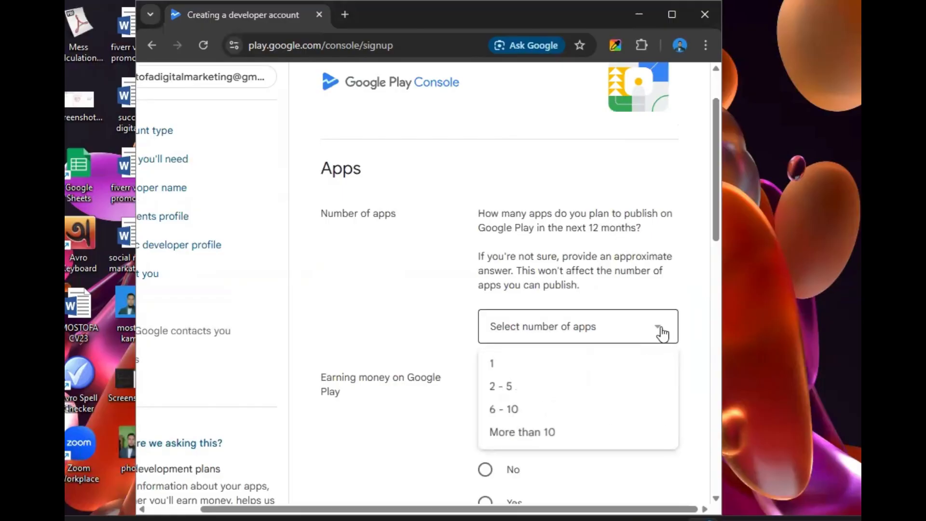
click(522, 433)
- Answer 'I don't know yet' about earning money and tick 'None of the above' for app categories
scroll(612, 262, down, 3)
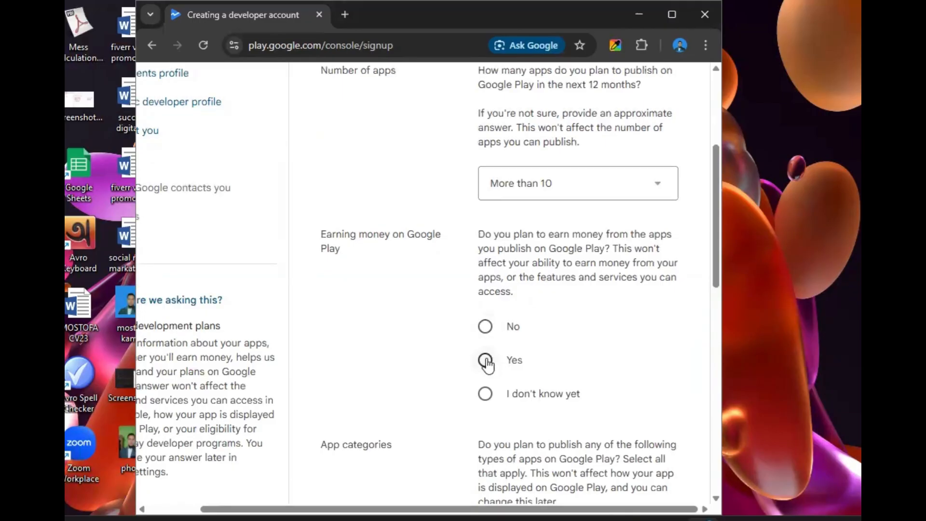
click(485, 394)
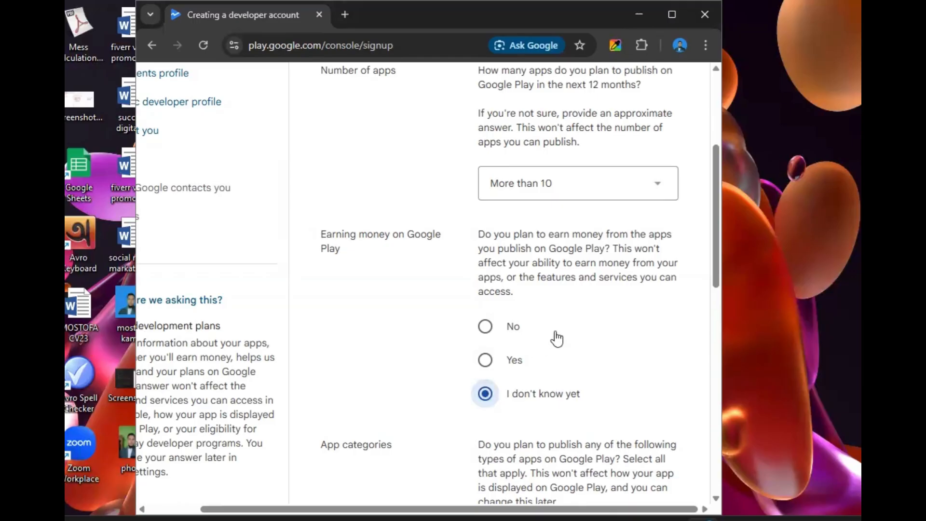
scroll(604, 296, down, 4)
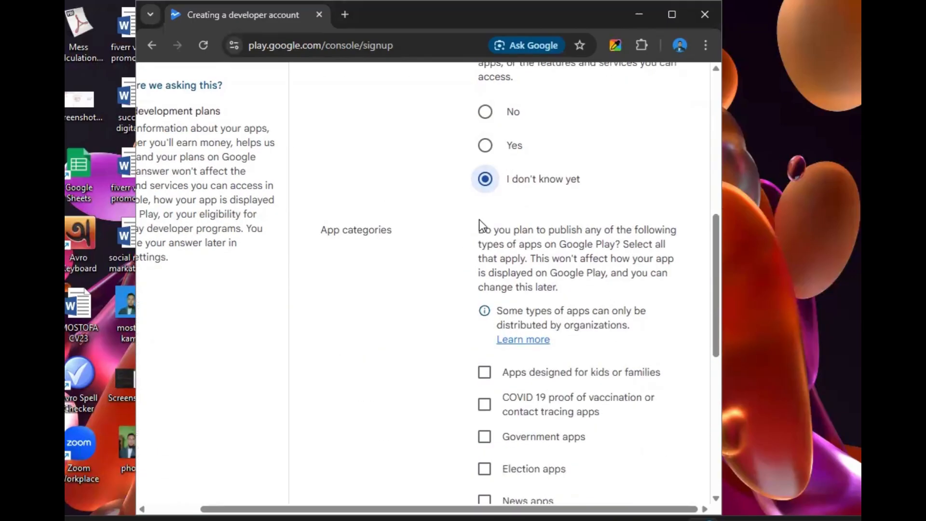
scroll(484, 261, down, 4)
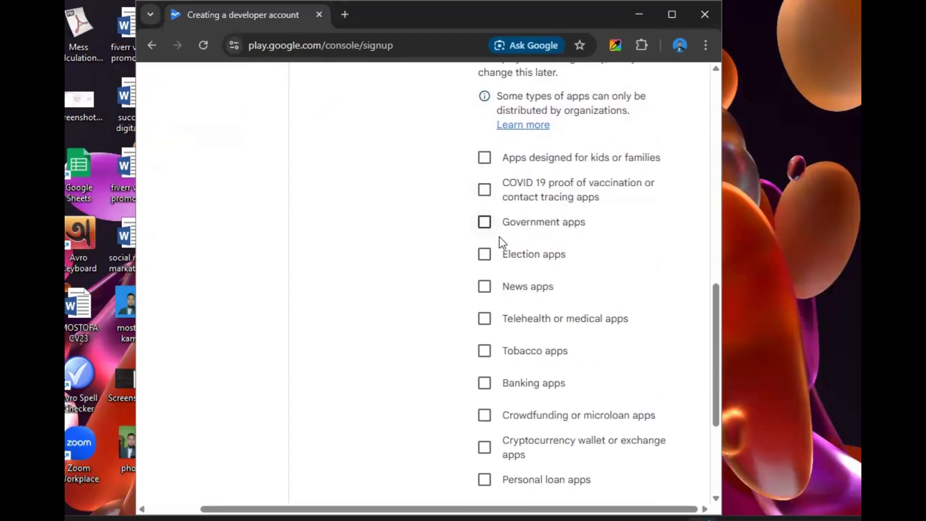
scroll(498, 269, down, 4)
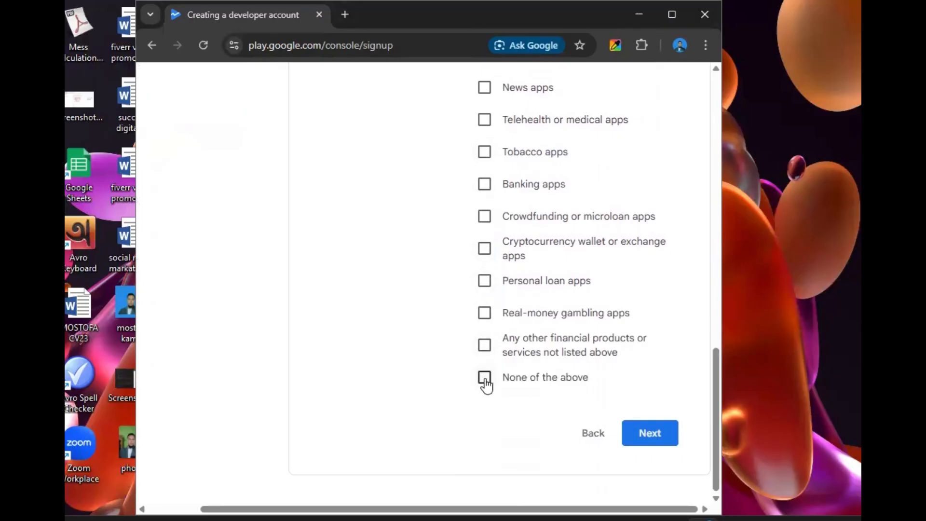
click(485, 379)
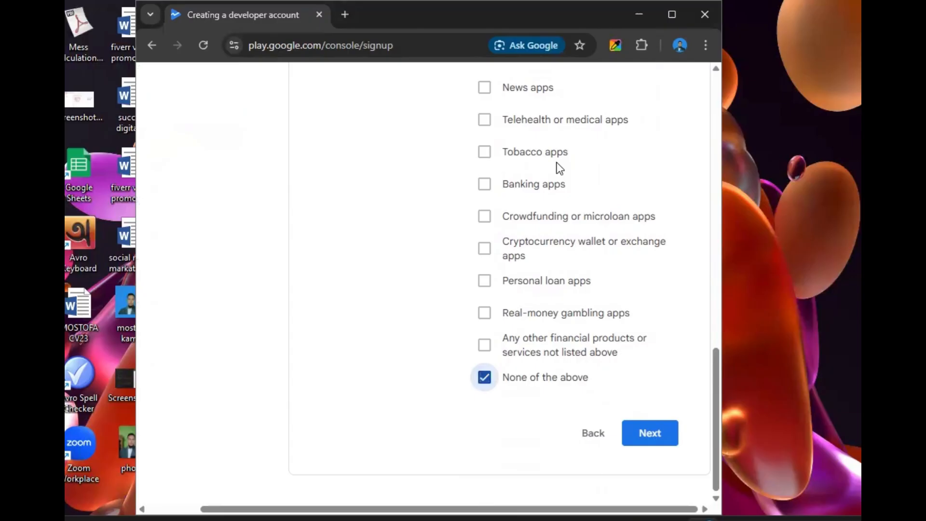
- On the contact step, fill the contact name and email from Chrome's saved autofill details
click(651, 437)
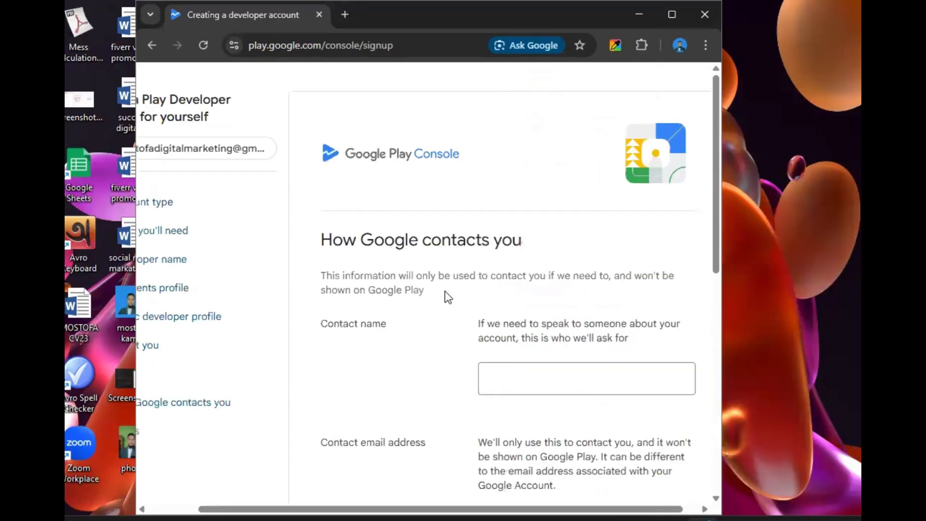
scroll(471, 228, down, 3)
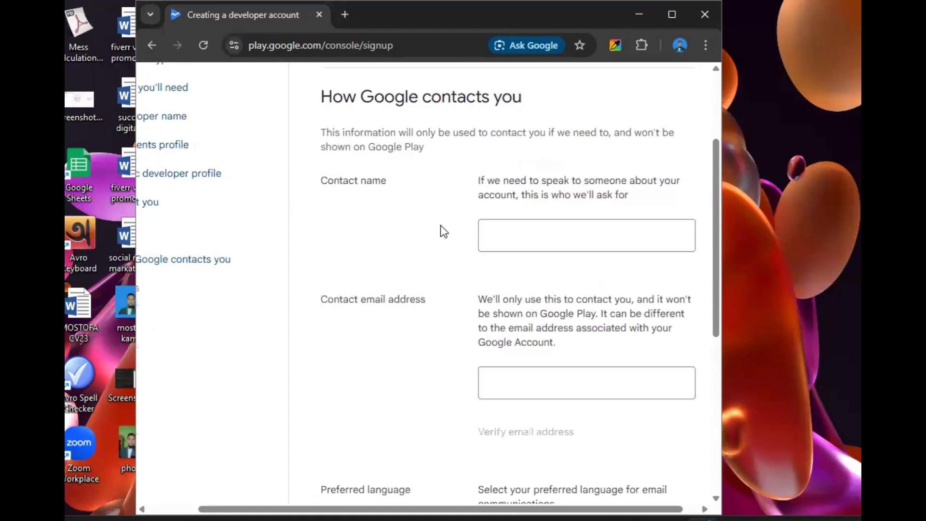
scroll(441, 223, down, 2)
scroll(540, 176, up, 3)
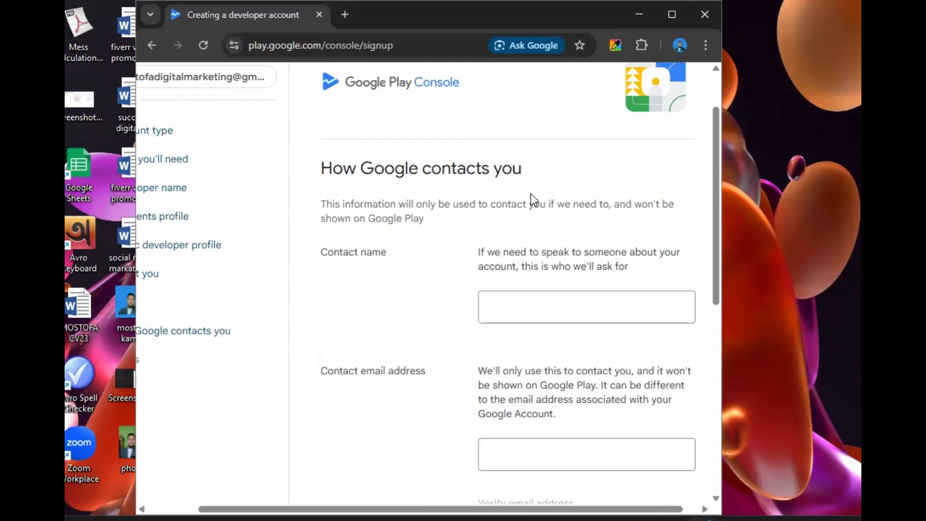
scroll(531, 195, down, 1)
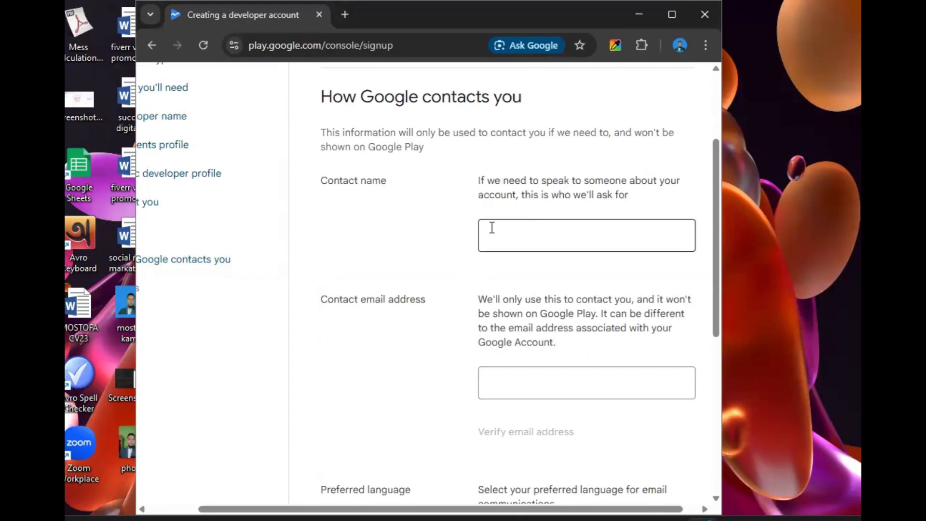
click(530, 236)
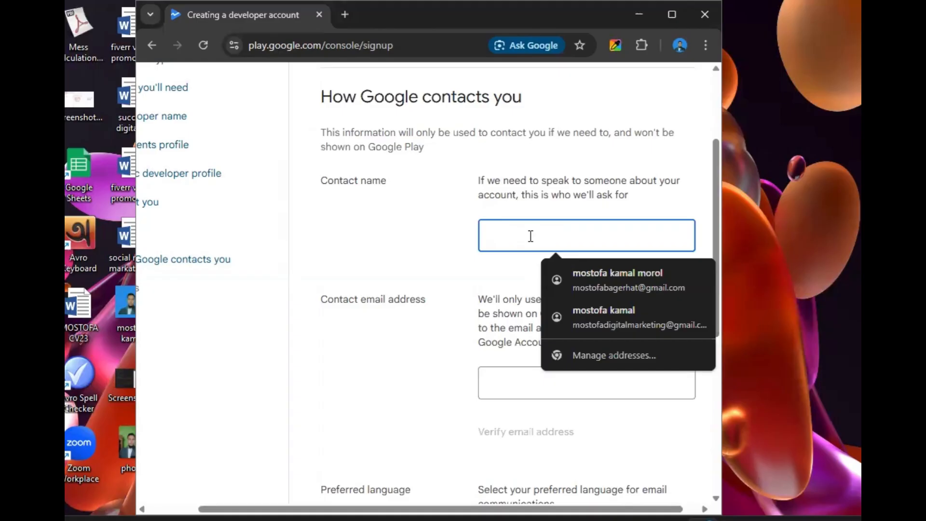
click(606, 322)
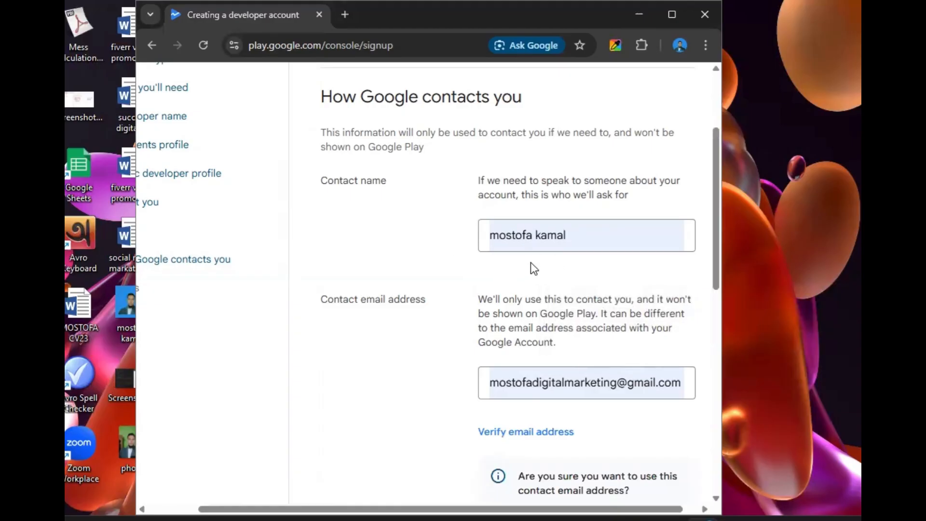
- Verify the contact email address
scroll(378, 236, down, 1)
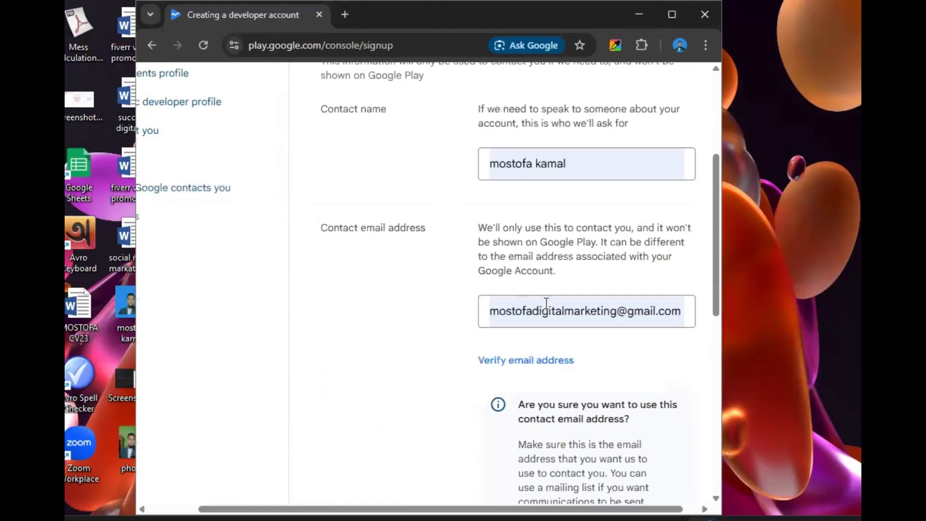
scroll(538, 313, down, 1)
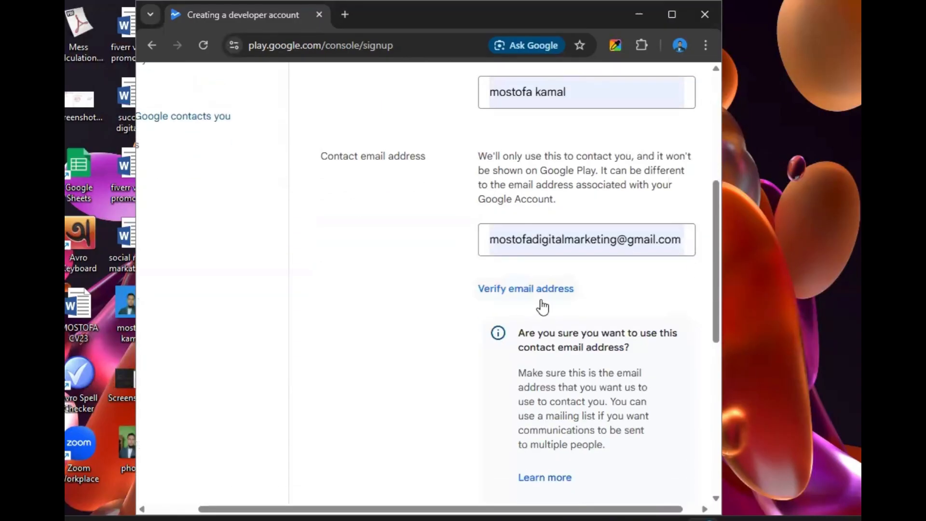
click(528, 289)
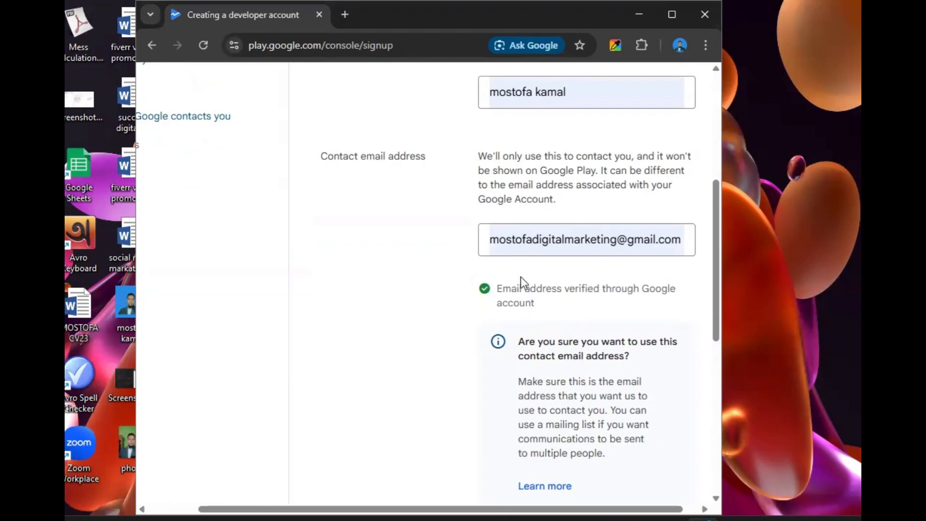
- Keep English (United States) as the preferred email language
scroll(536, 276, down, 2)
scroll(546, 273, down, 2)
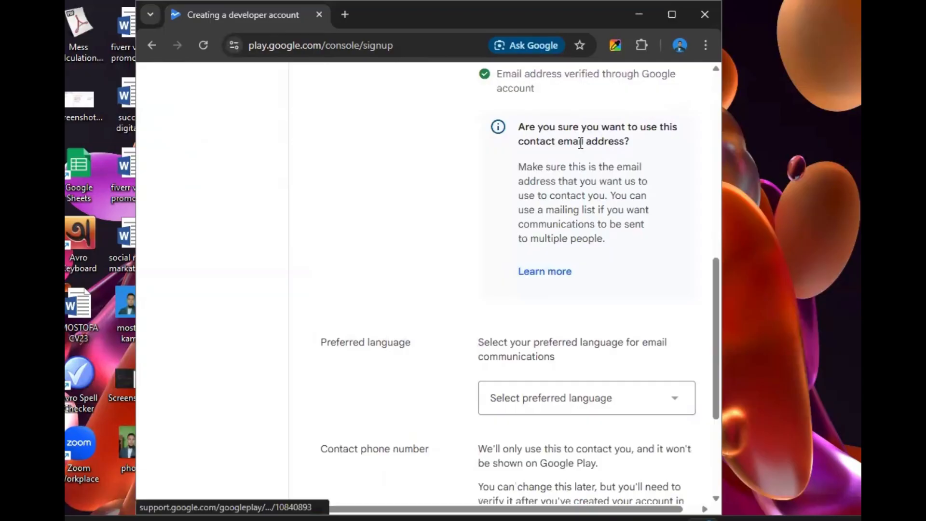
scroll(565, 216, down, 3)
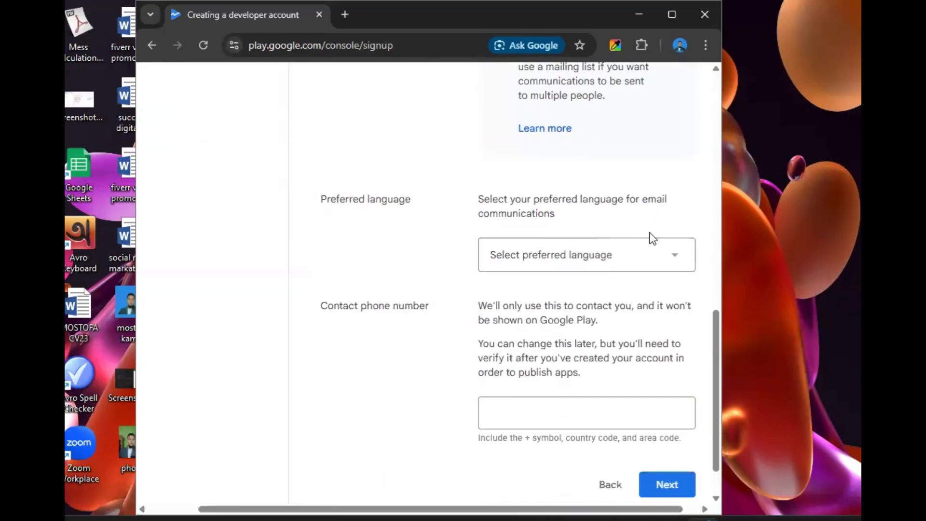
click(674, 260)
scroll(548, 284, down, 1)
scroll(548, 285, down, 2)
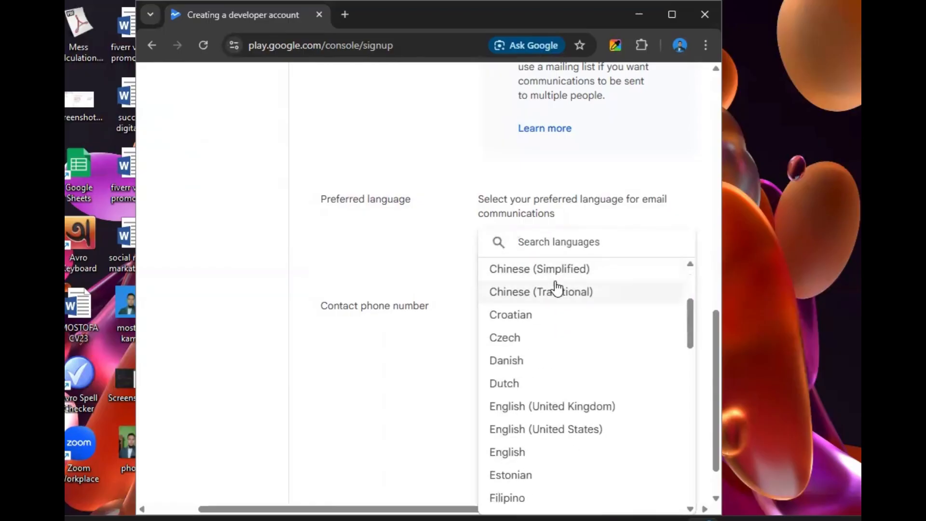
scroll(556, 301, down, 2)
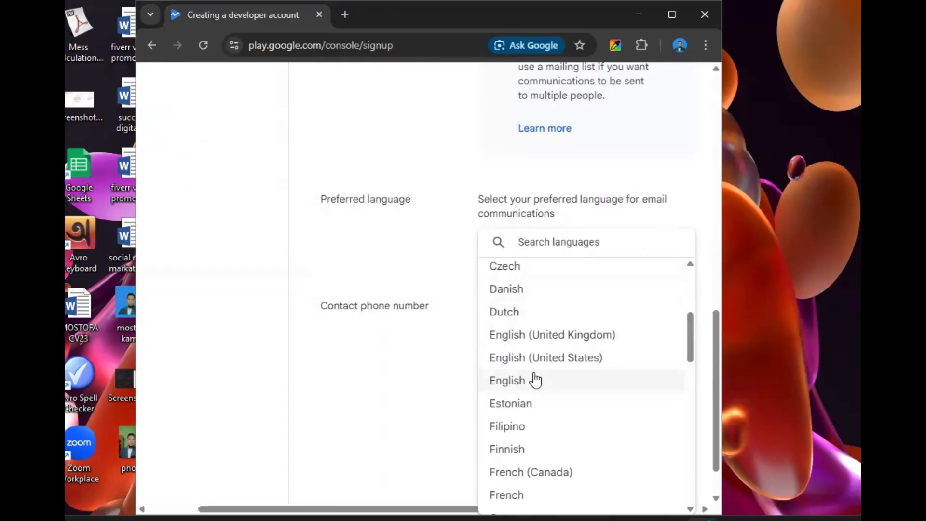
click(521, 359)
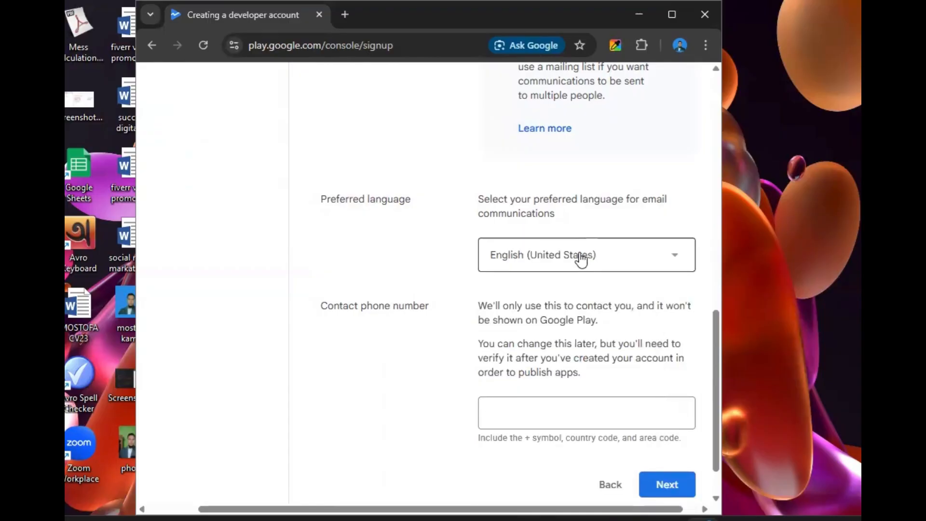
- Enter the contact phone number with its + country code
scroll(629, 239, down, 1)
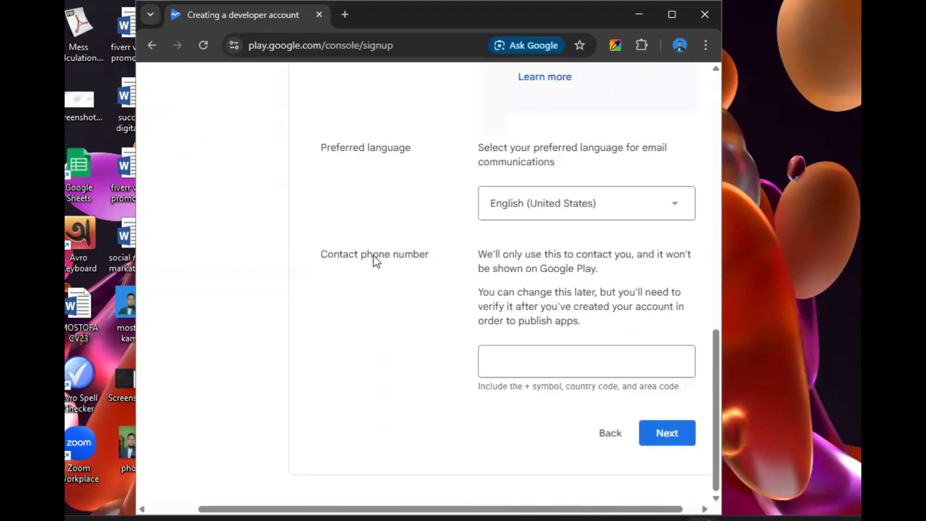
click(506, 361)
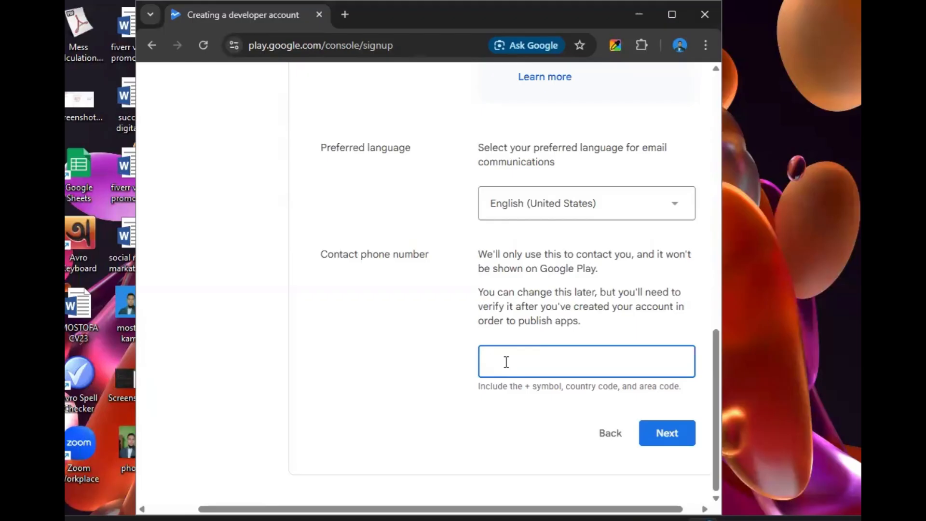
text(+)
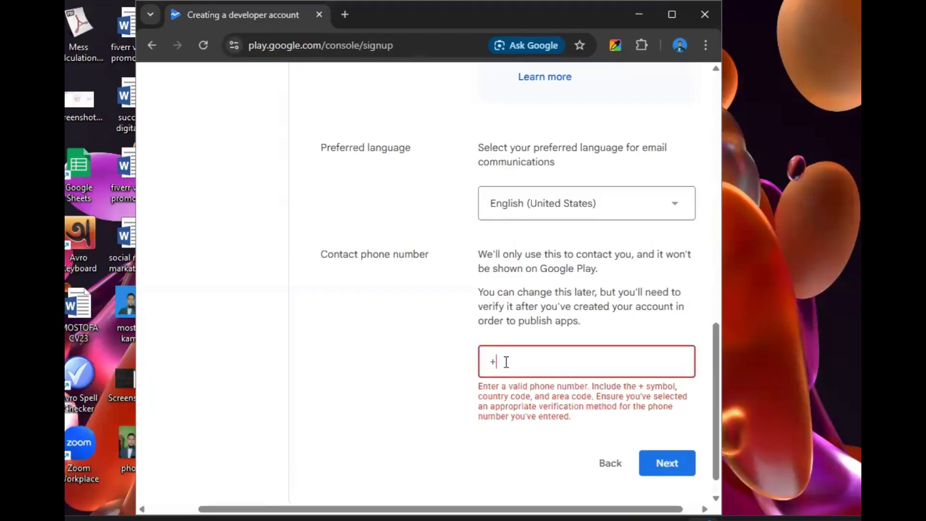
text(8)
text(8017********)
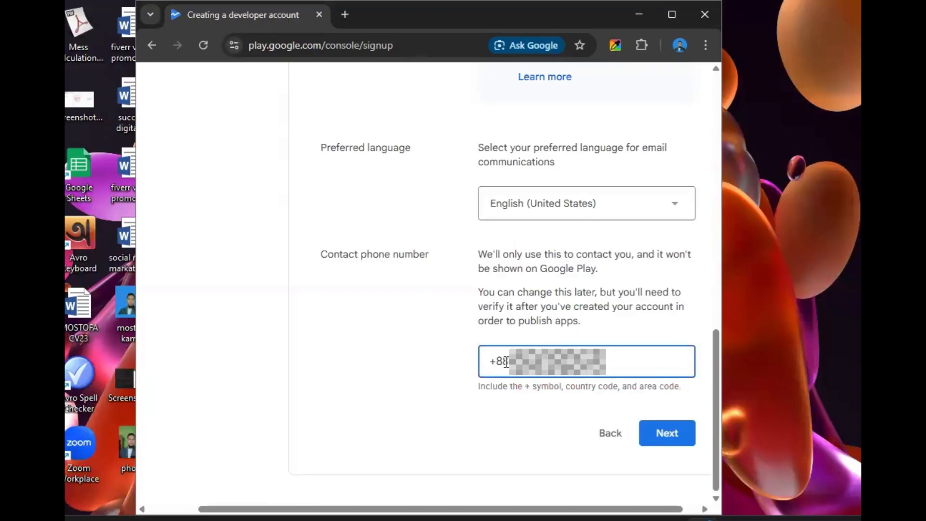
click(403, 343)
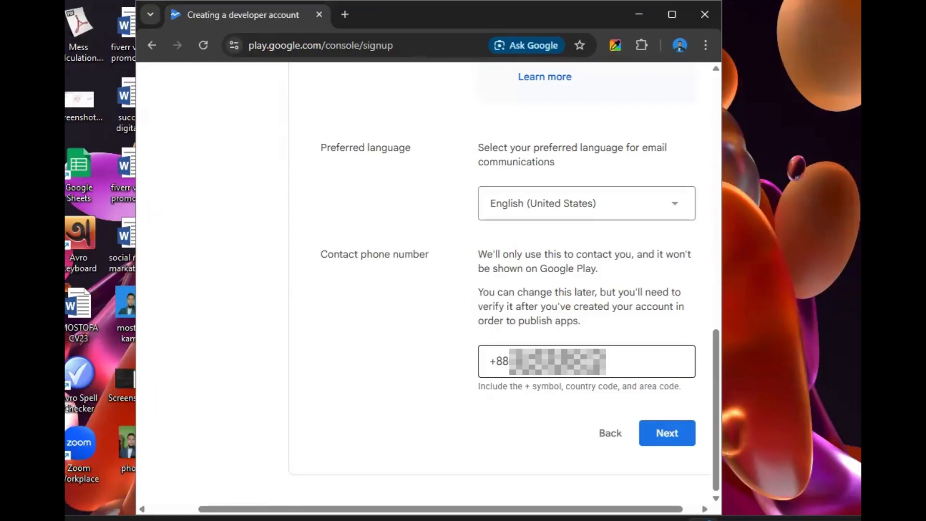
- On the Terms step, agree to the Developer Distribution Agreement and Play Console Terms of Service
click(660, 433)
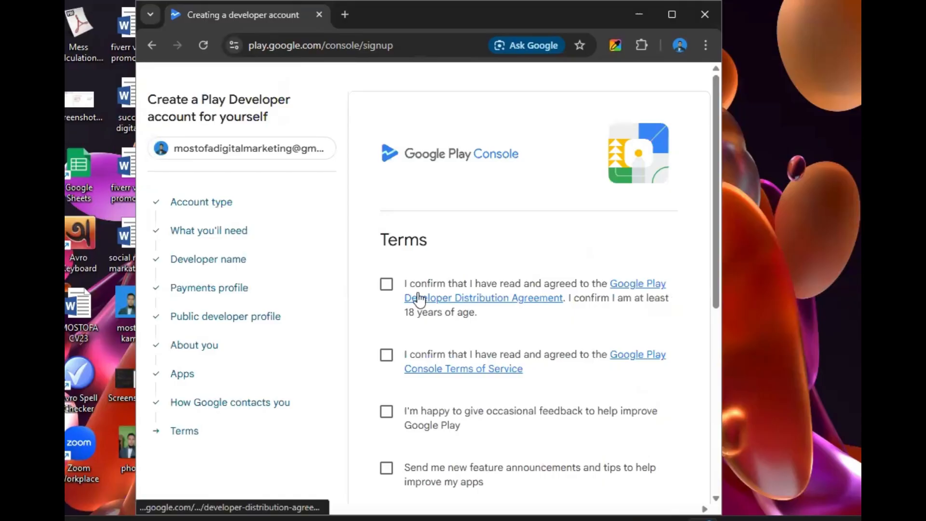
scroll(231, 273, down, 3)
scroll(227, 289, up, 3)
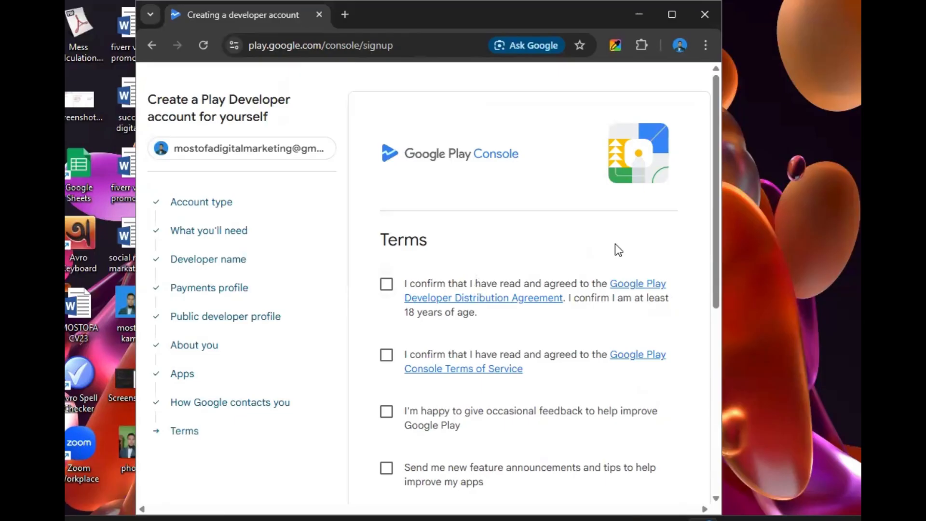
scroll(615, 247, down, 2)
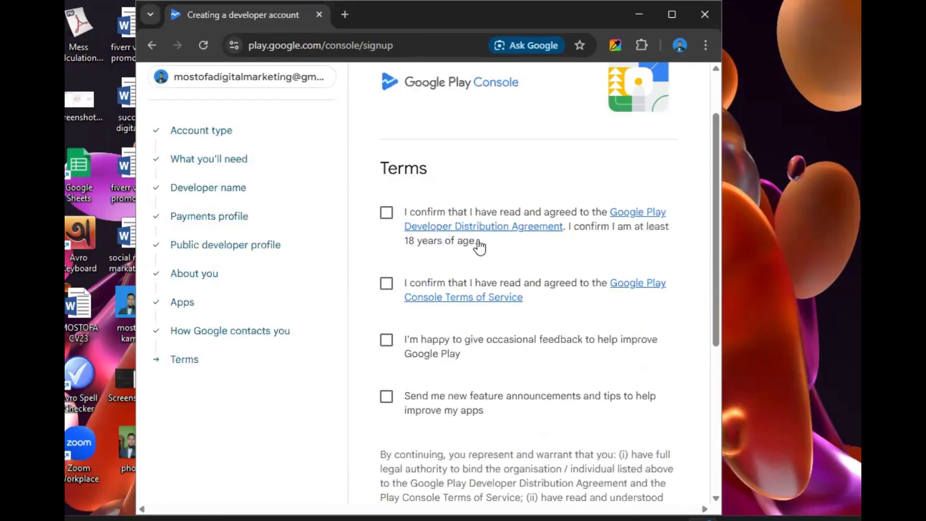
click(386, 213)
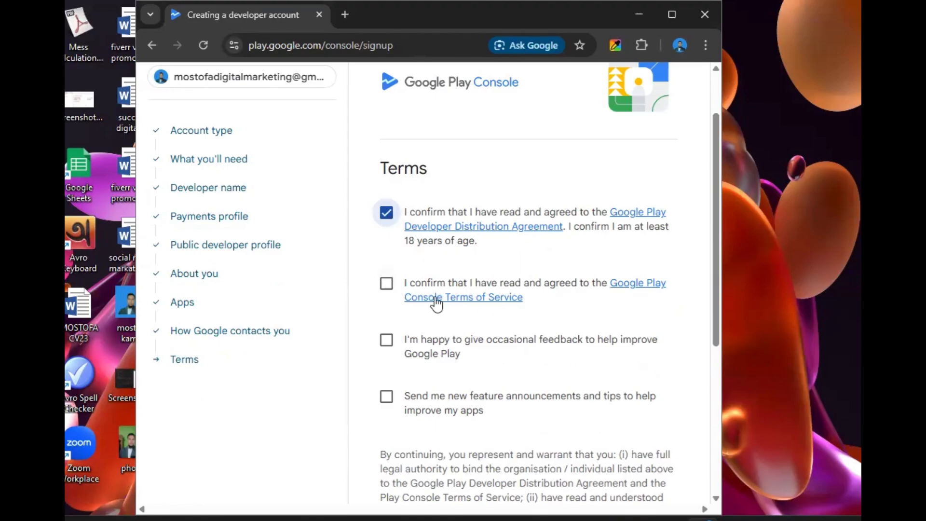
click(386, 285)
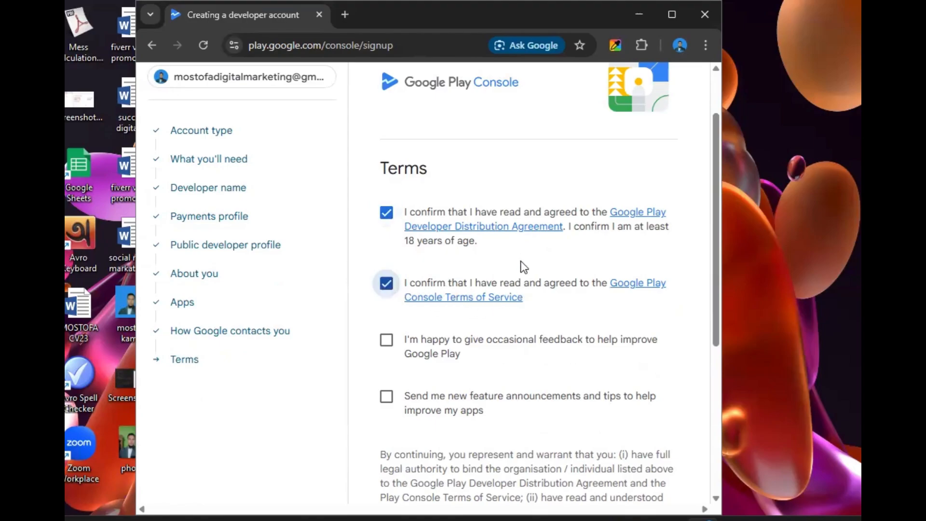
- Opt in to occasional feedback and to feature announcements and tips
scroll(524, 266, down, 1)
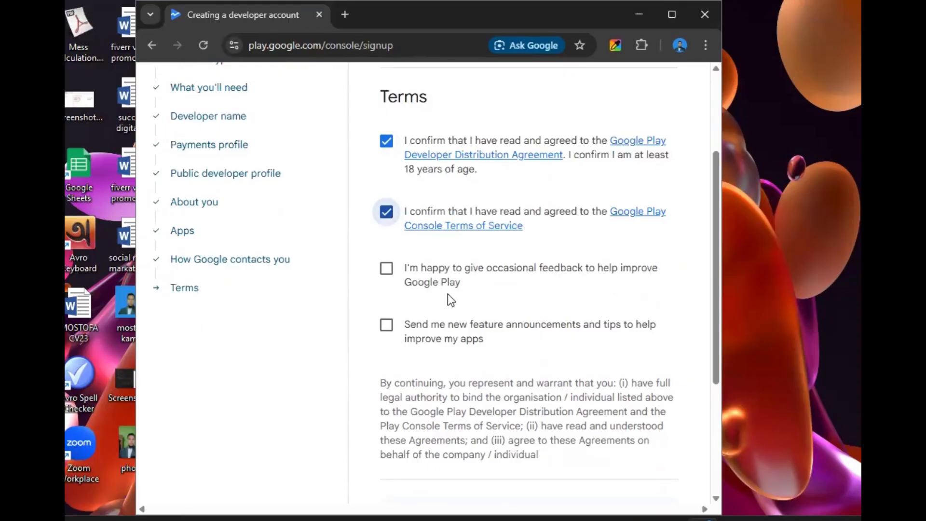
click(387, 273)
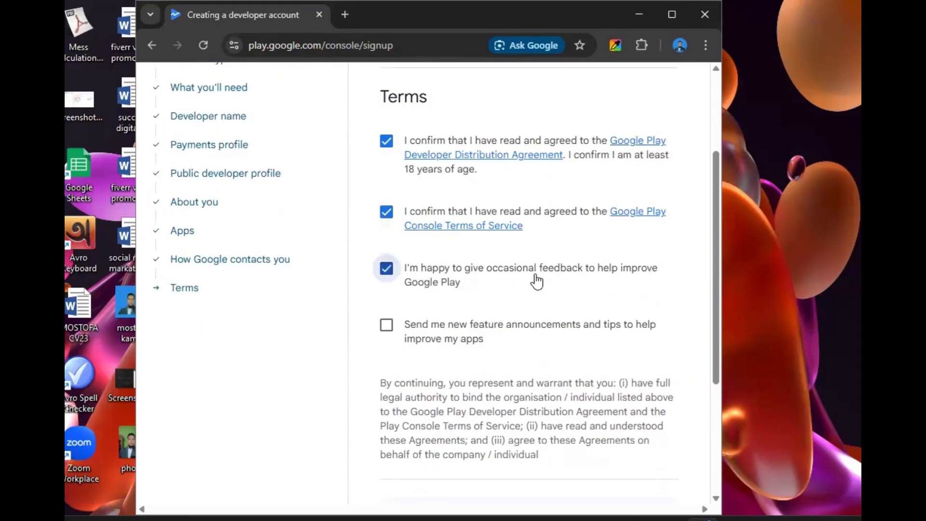
scroll(534, 274, down, 1)
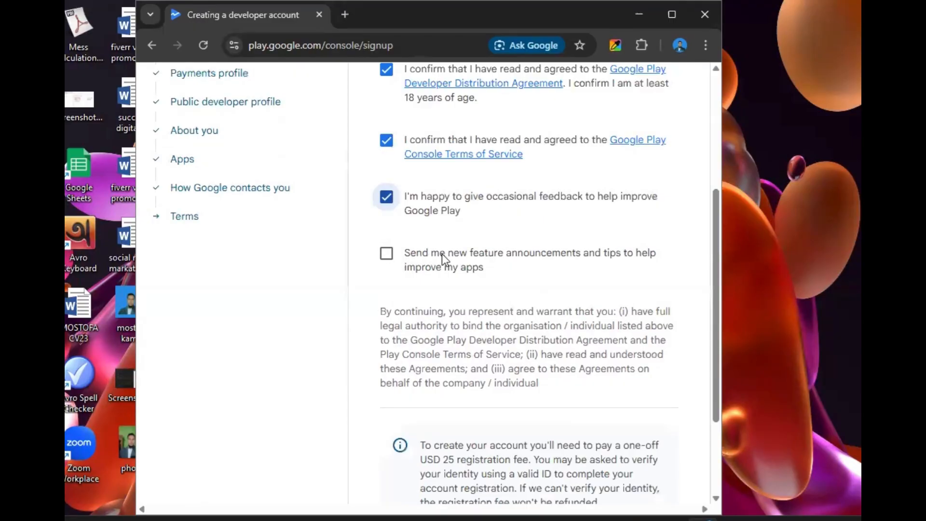
click(387, 256)
scroll(525, 248, down, 2)
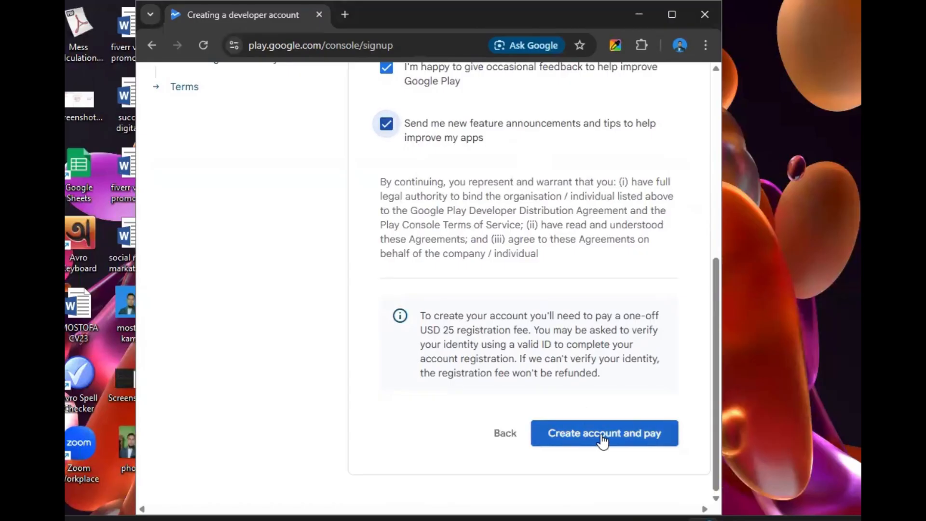
- Create the account and pay the $25.00 Developer Registration fee with the saved Mastercard
click(601, 434)
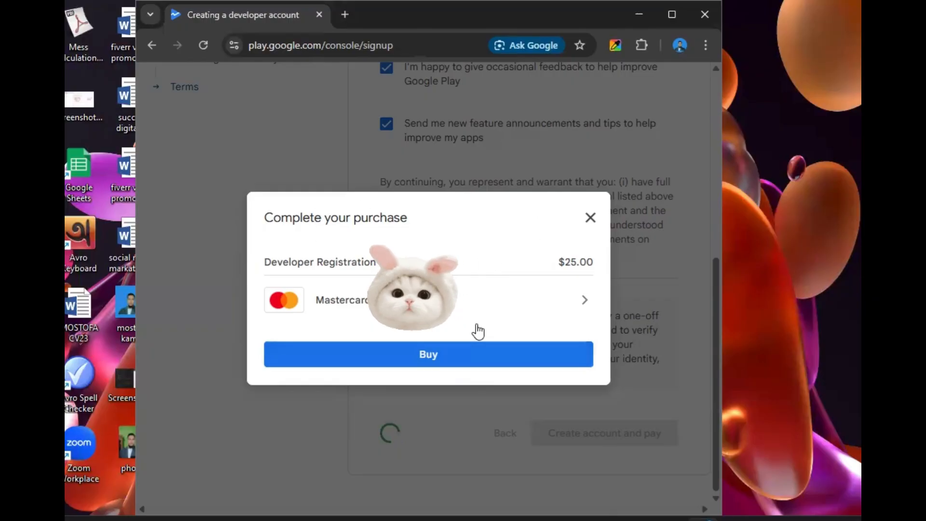
click(431, 358)
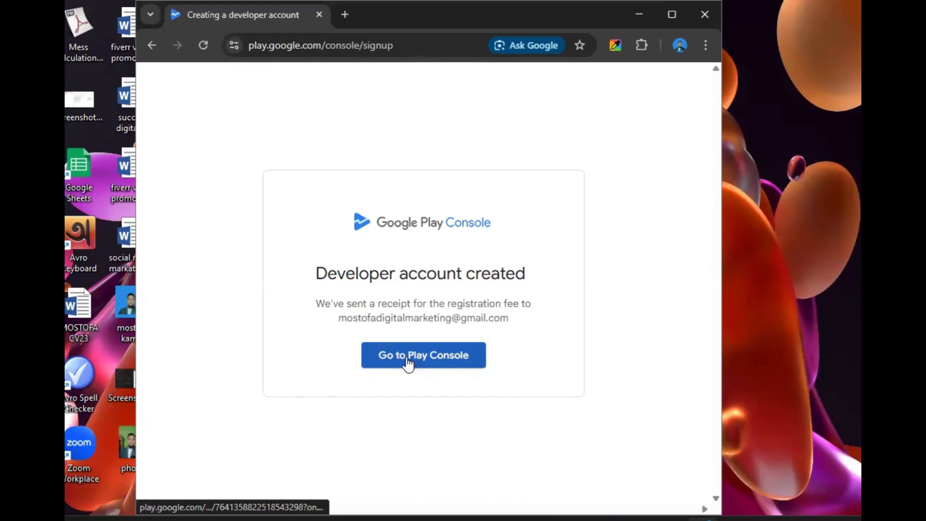
- Go to Play Console, maximize Chrome, and scroll to the Finish setting up tasks card
click(440, 362)
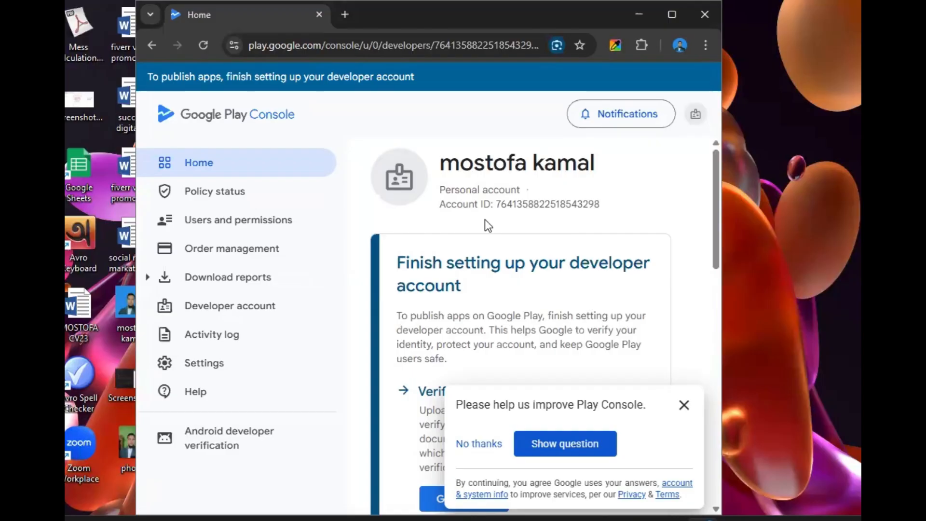
scroll(484, 218, down, 2)
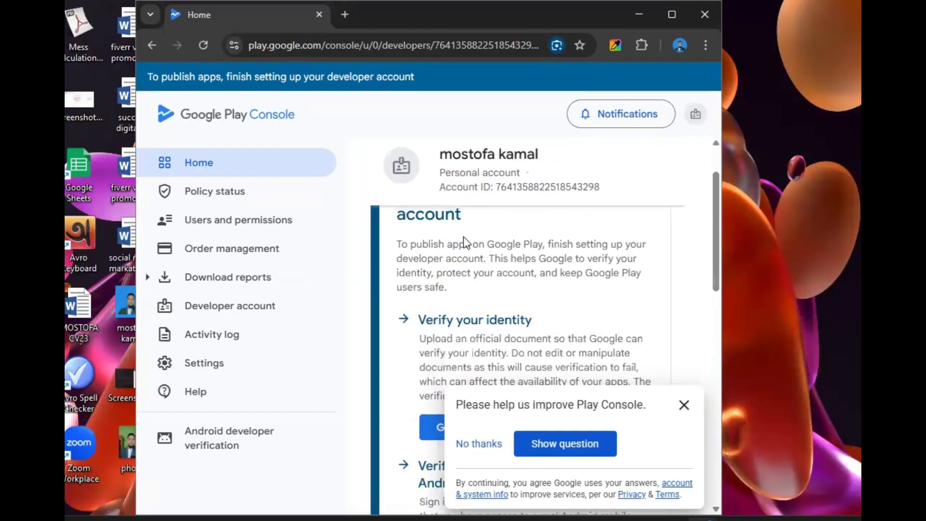
scroll(464, 240, up, 2)
scroll(490, 237, down, 4)
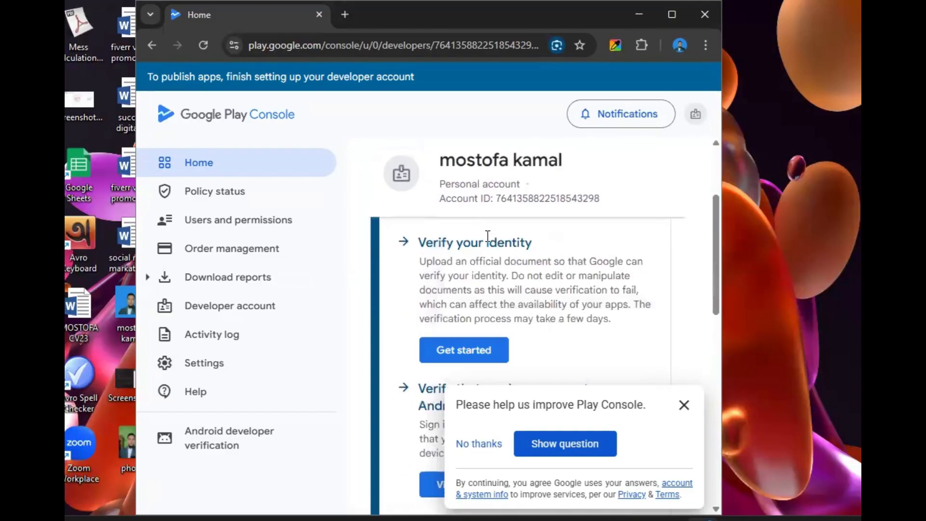
scroll(589, 282, down, 2)
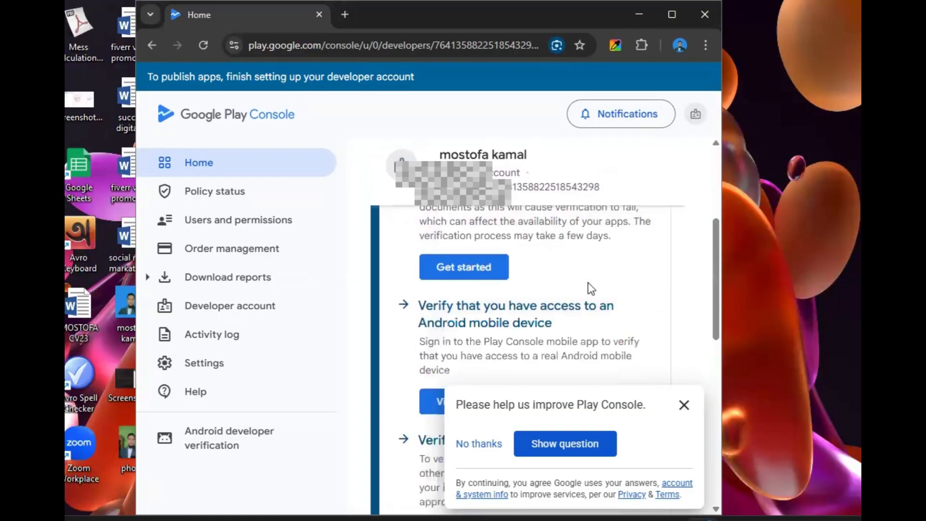
click(679, 15)
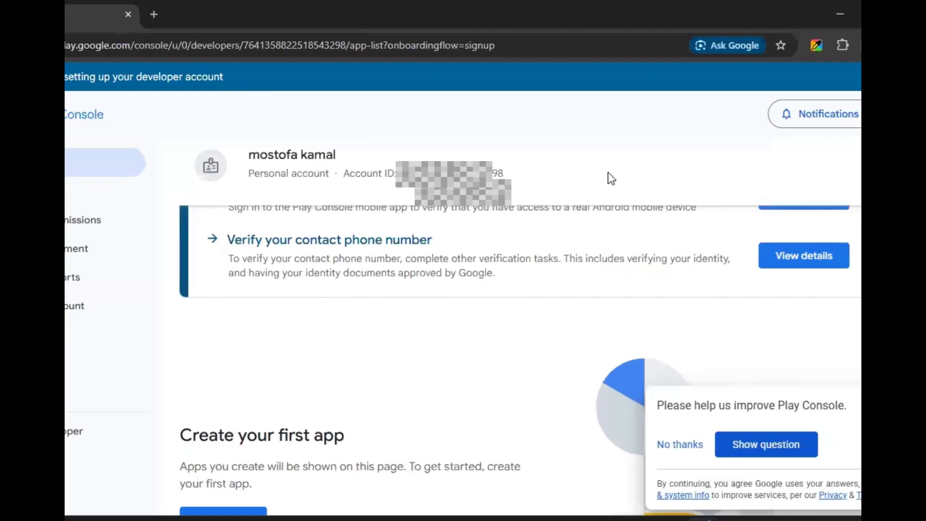
scroll(306, 224, down, 3)
scroll(290, 264, up, 6)
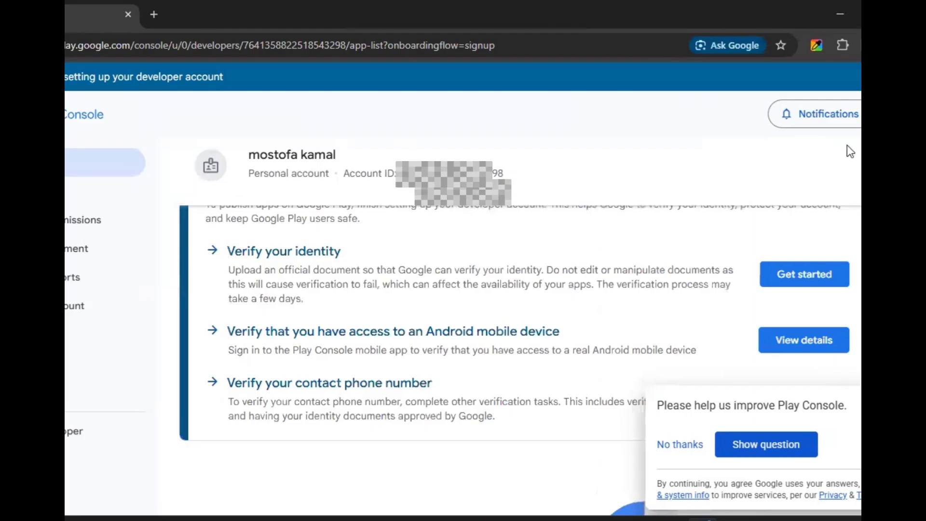
scroll(605, 220, up, 2)
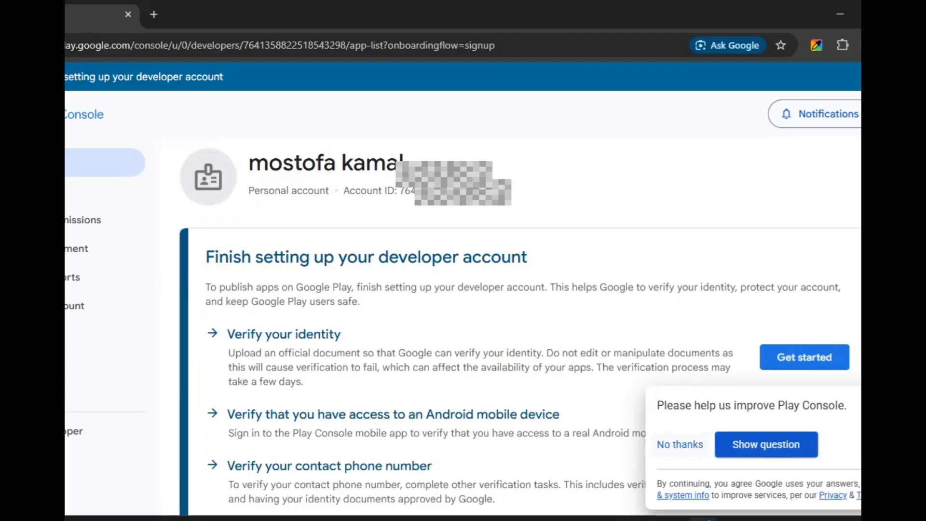
- Close the 'Please help us improve Play Console' popup and review the identity, device and phone tasks
click(852, 437)
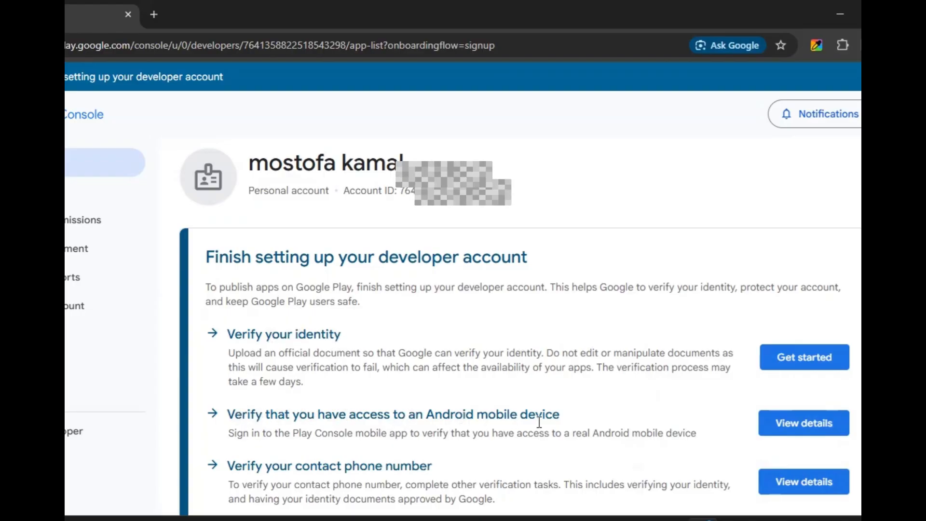
scroll(345, 415, down, 1)
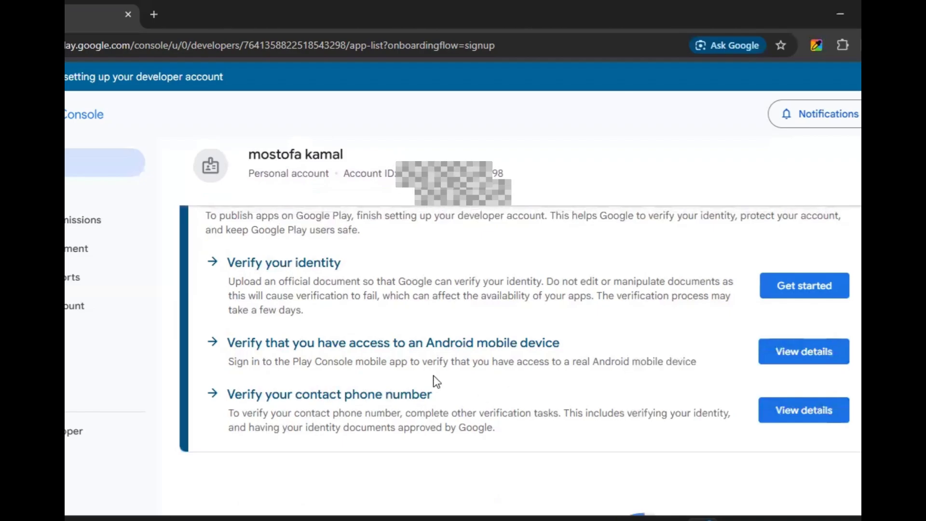
scroll(434, 376, up, 1)
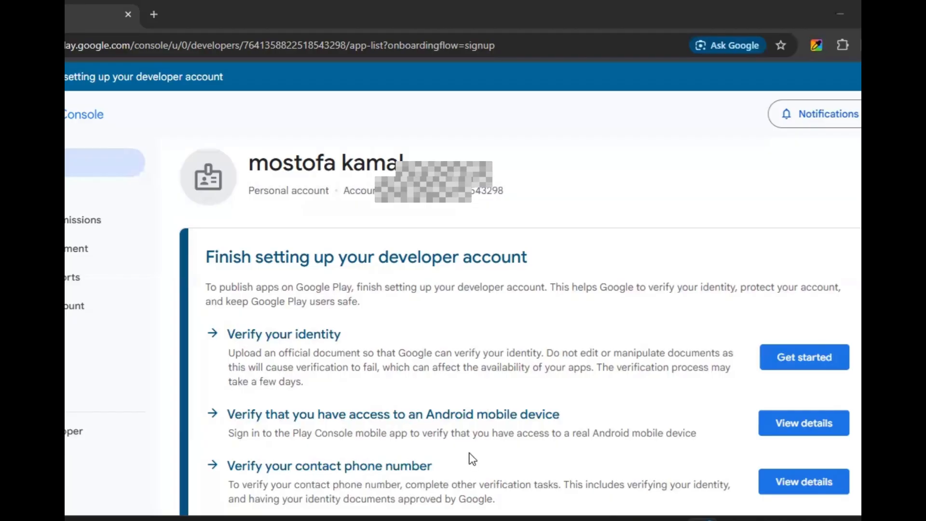
scroll(362, 377, down, 2)
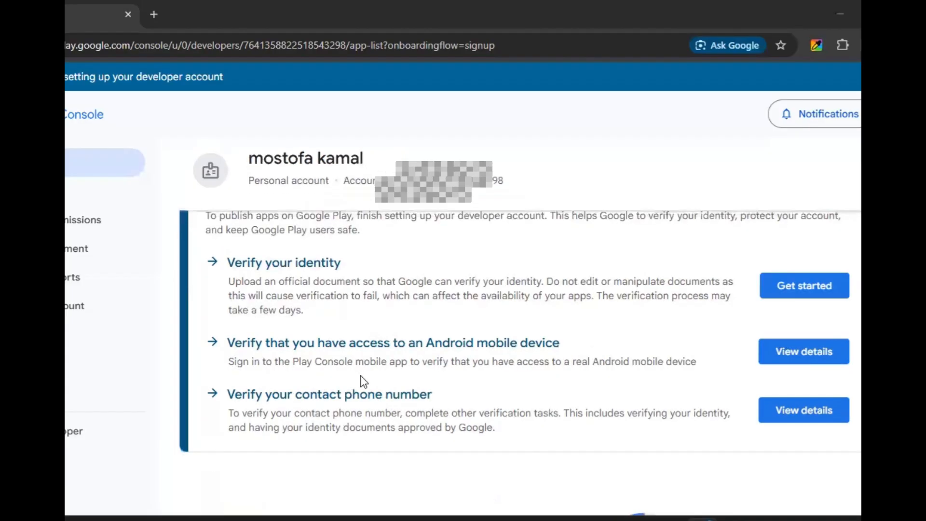
scroll(409, 377, up, 2)
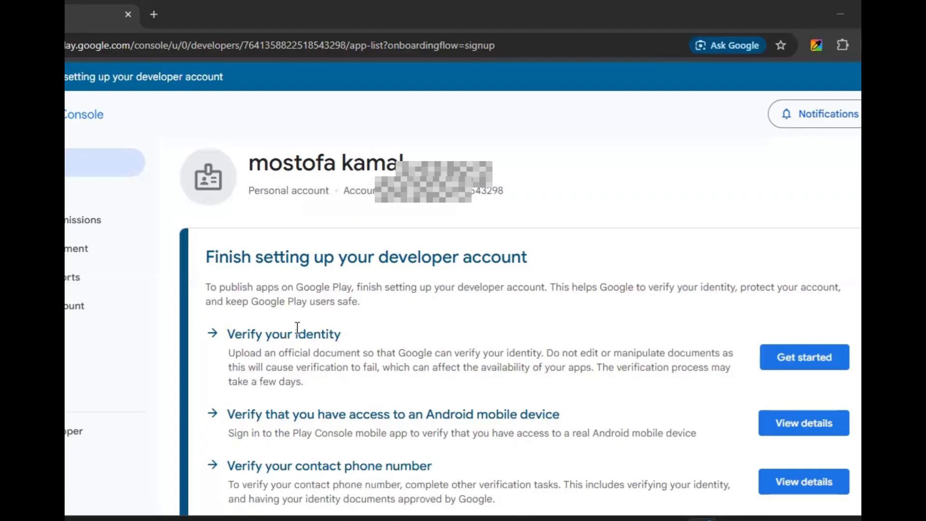
- Start the Verify your identity task, accept the ID data notice, and start verification
click(807, 358)
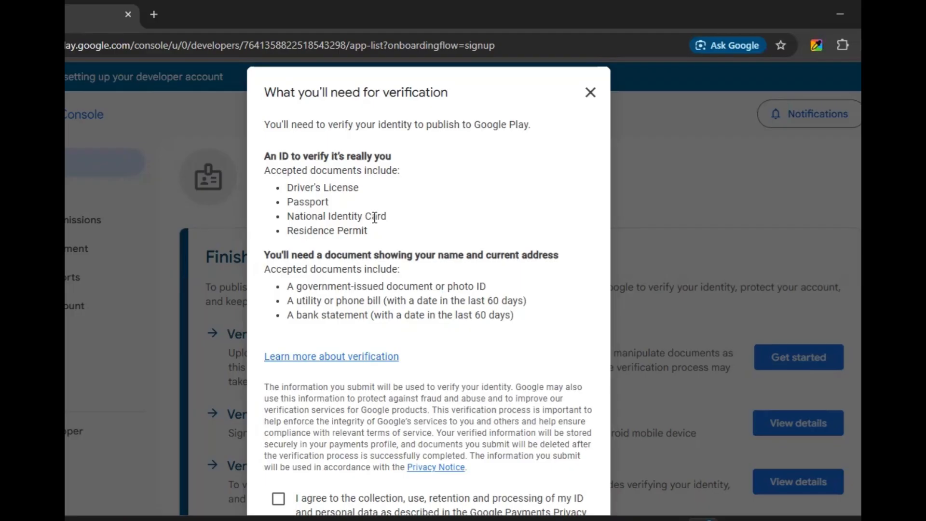
scroll(366, 216, down, 3)
scroll(413, 302, up, 3)
scroll(386, 201, down, 2)
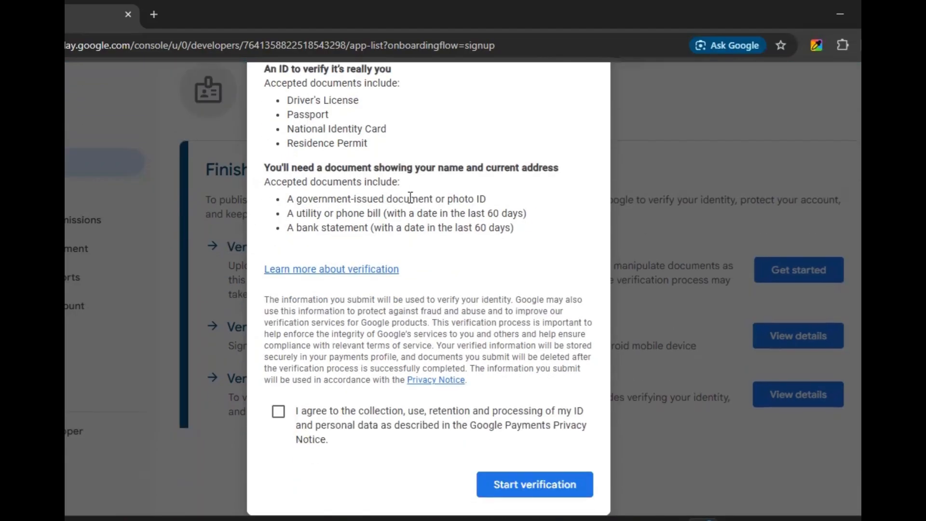
scroll(404, 214, up, 2)
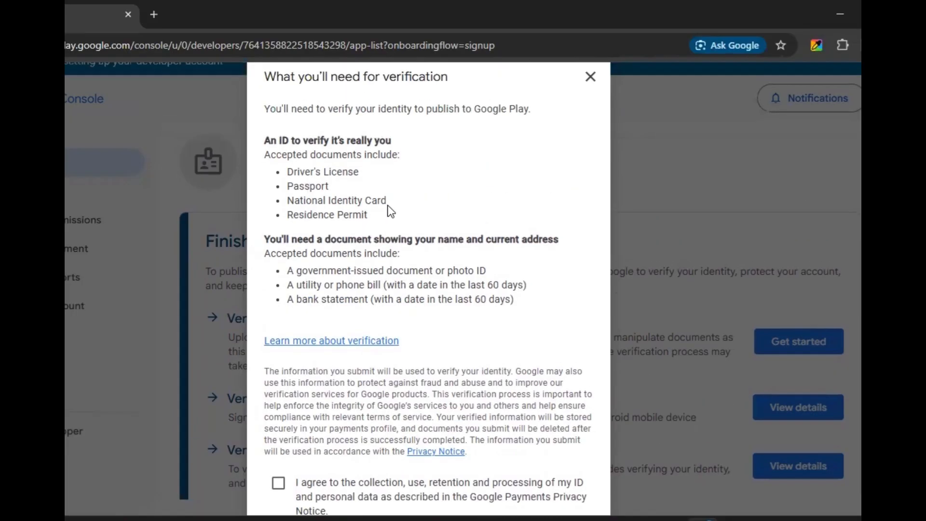
scroll(444, 199, down, 2)
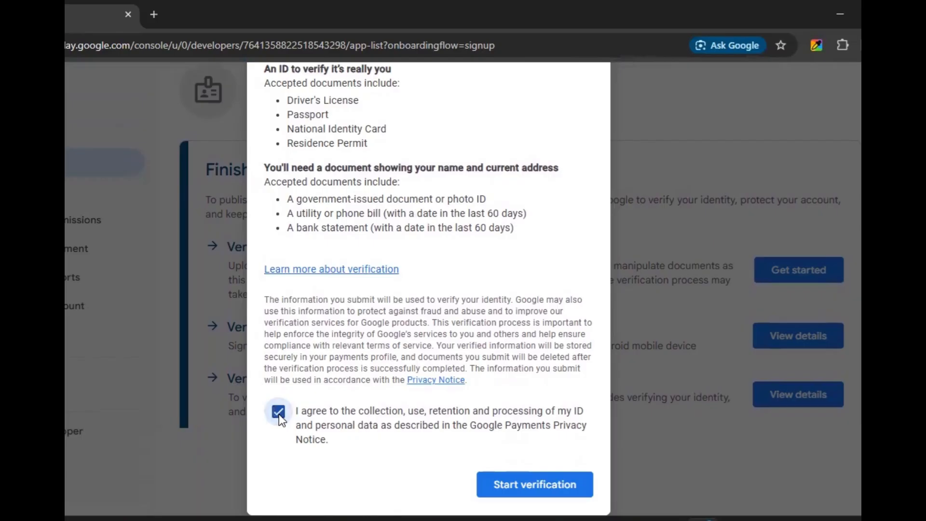
click(530, 494)
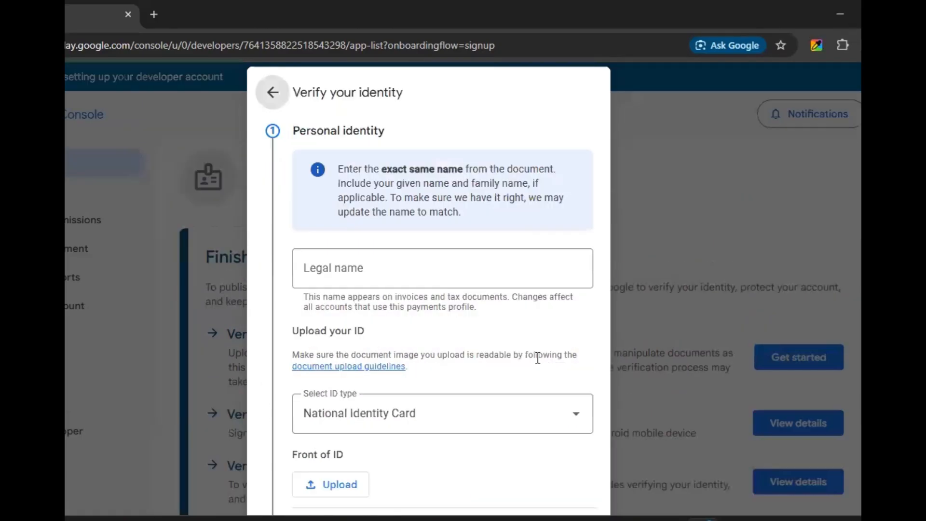
- Replace the autofilled legal name with the full name typed in capital letters
click(355, 268)
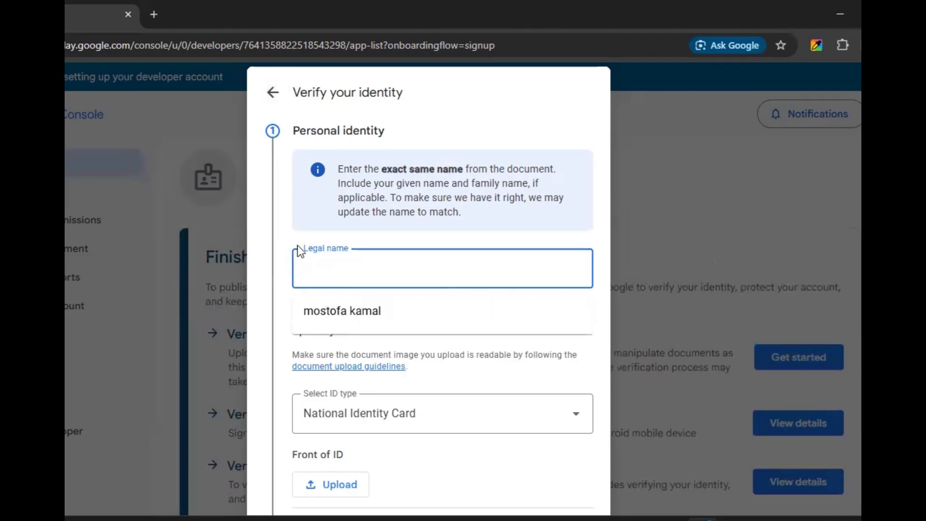
click(356, 312)
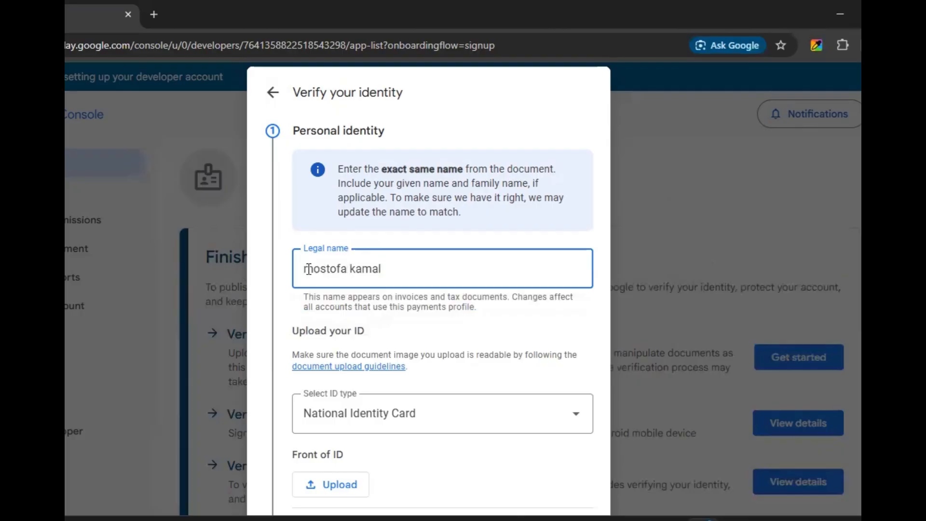
drag(305, 268, 389, 272)
key(BackSpace)
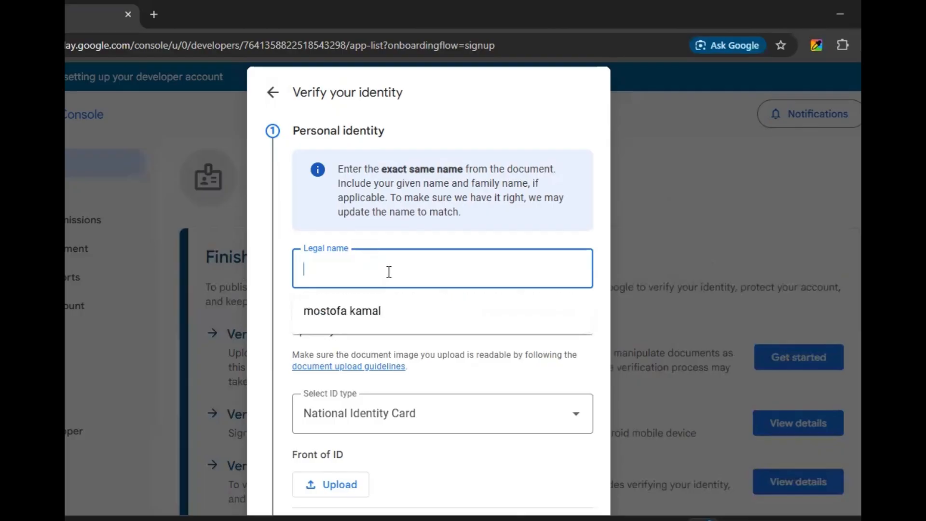
text(MOSTOFA KAMAL)
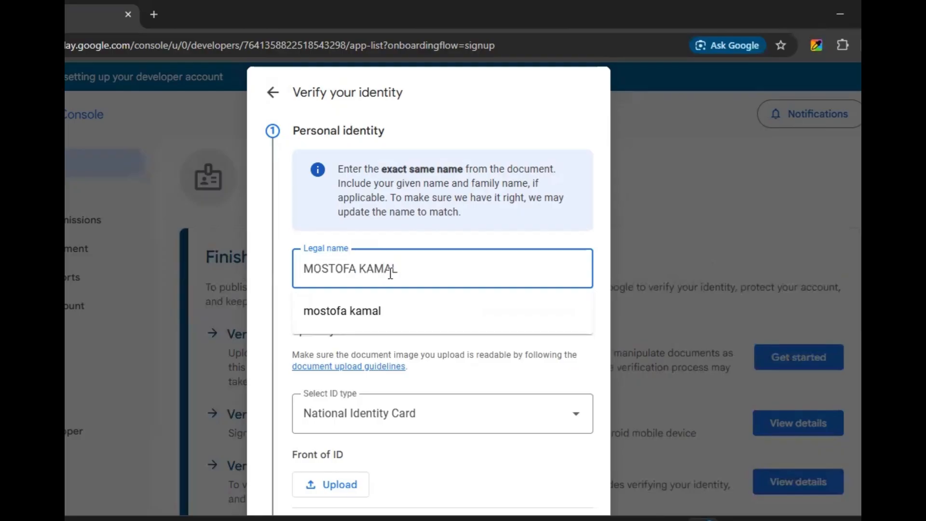
click(282, 246)
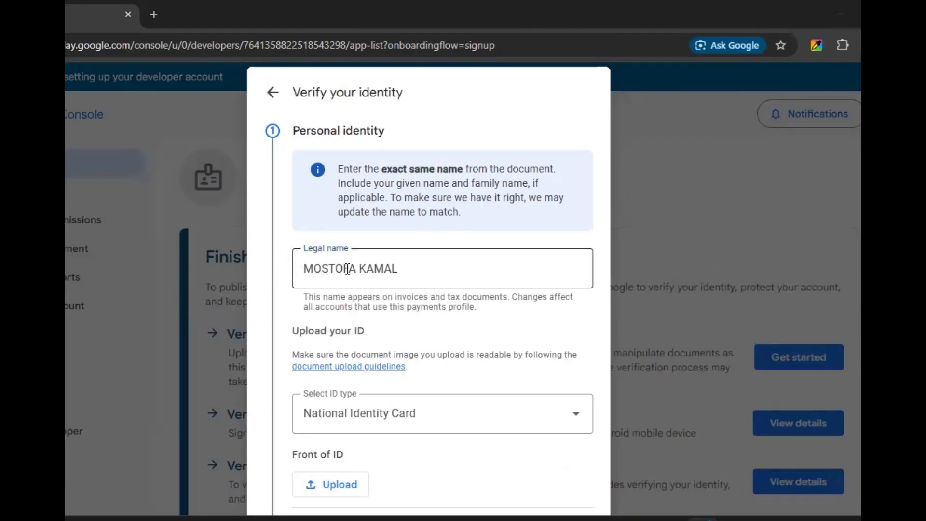
- Open the ID type list, leaving National Identity Card selected
scroll(433, 309, down, 2)
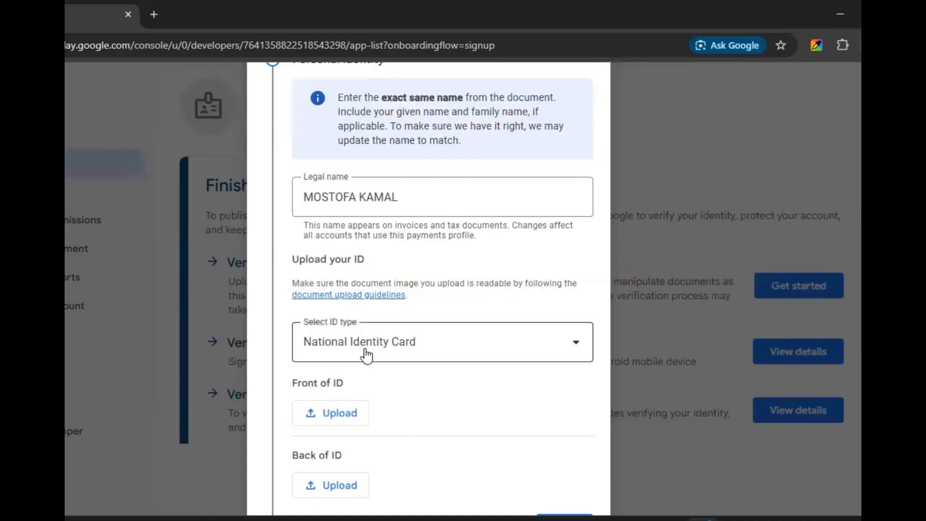
click(575, 348)
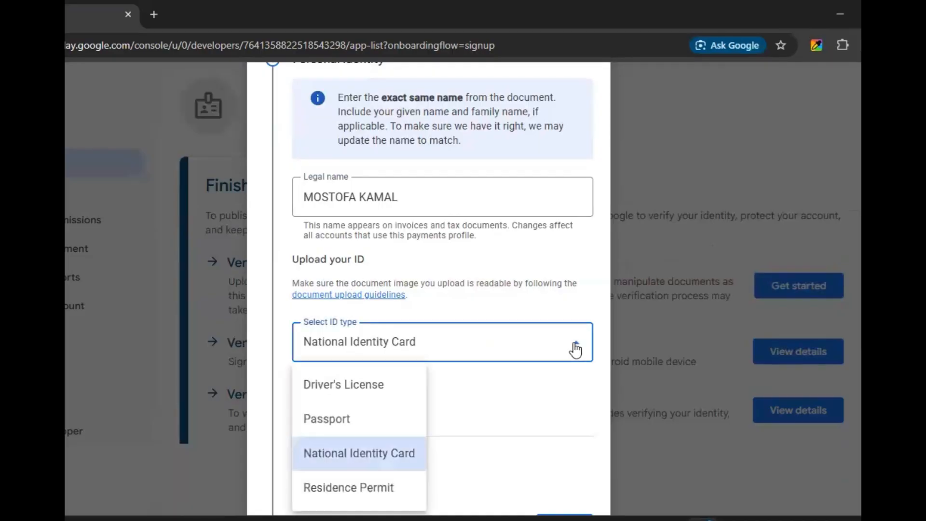
scroll(429, 362, down, 2)
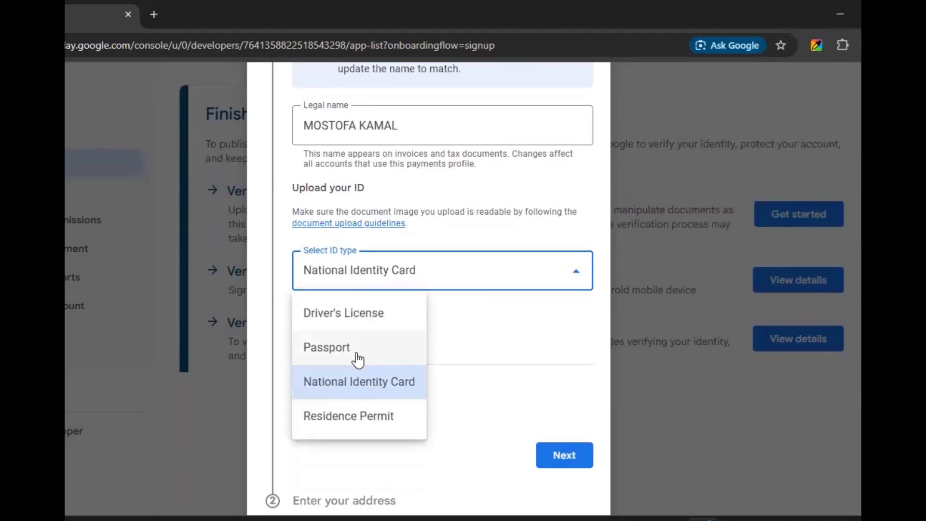
- Keep National Identity Card and attach 'NID card front side.png' from the Desktop as the front of the ID
click(363, 383)
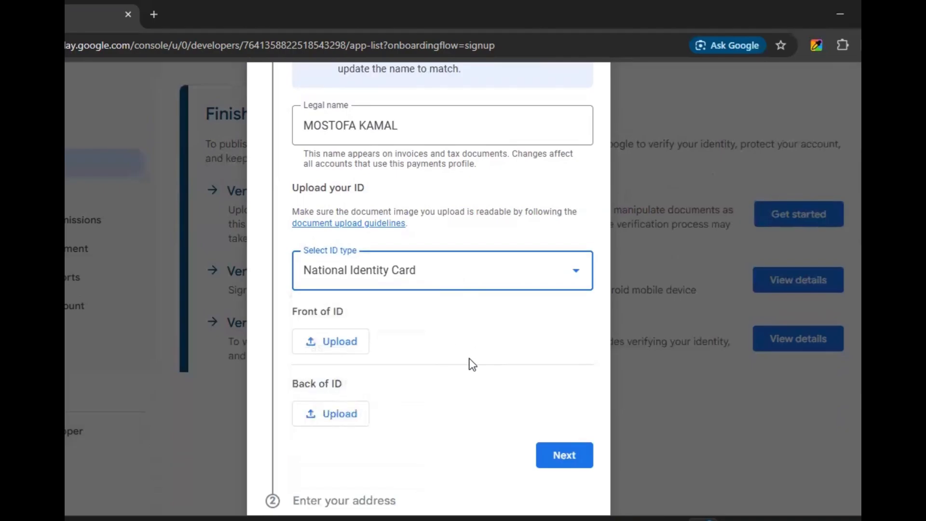
click(329, 344)
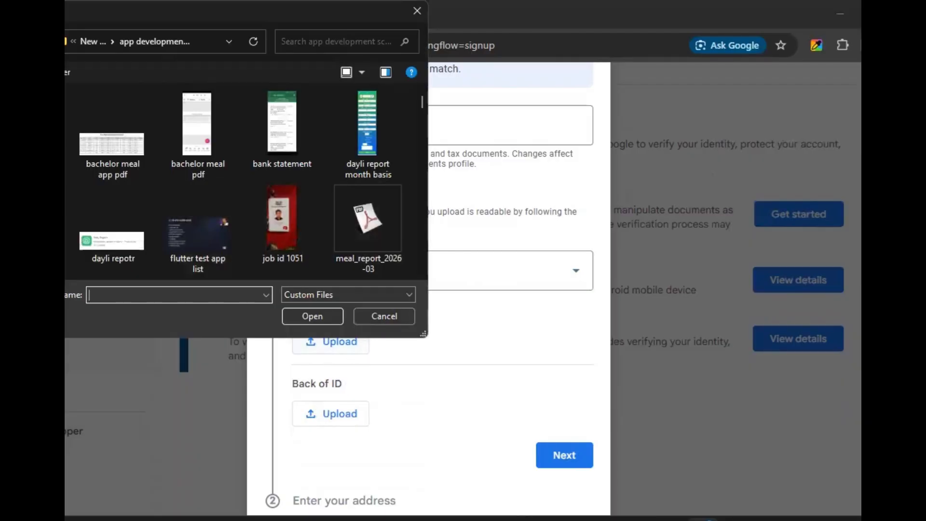
click(66, 145)
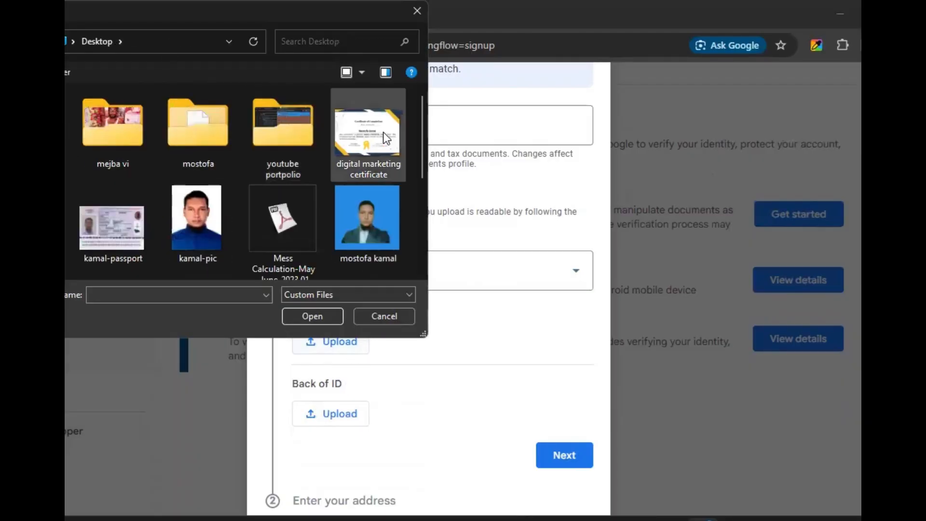
scroll(326, 151, down, 3)
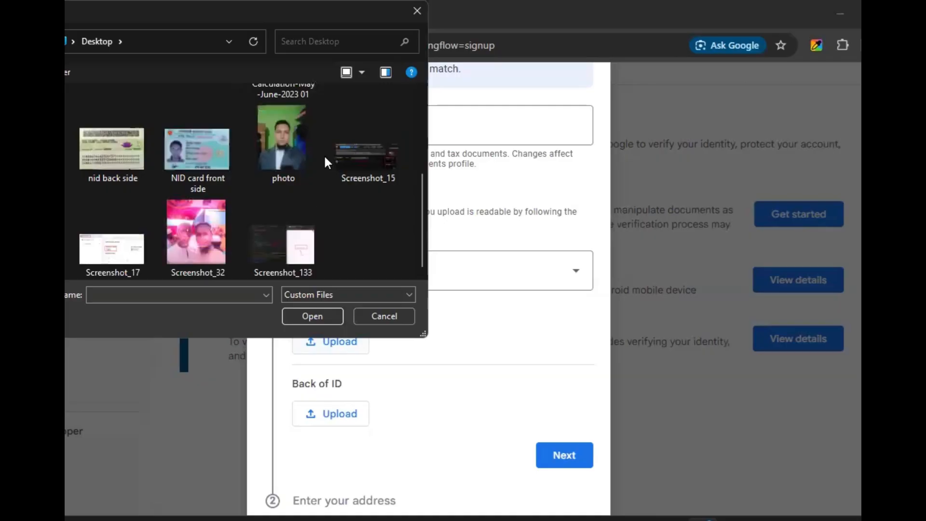
click(203, 155)
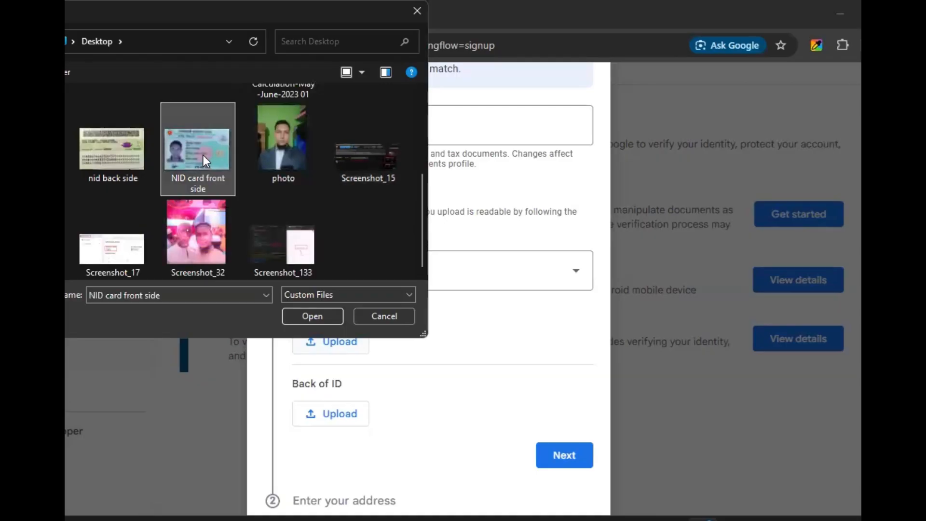
click(300, 312)
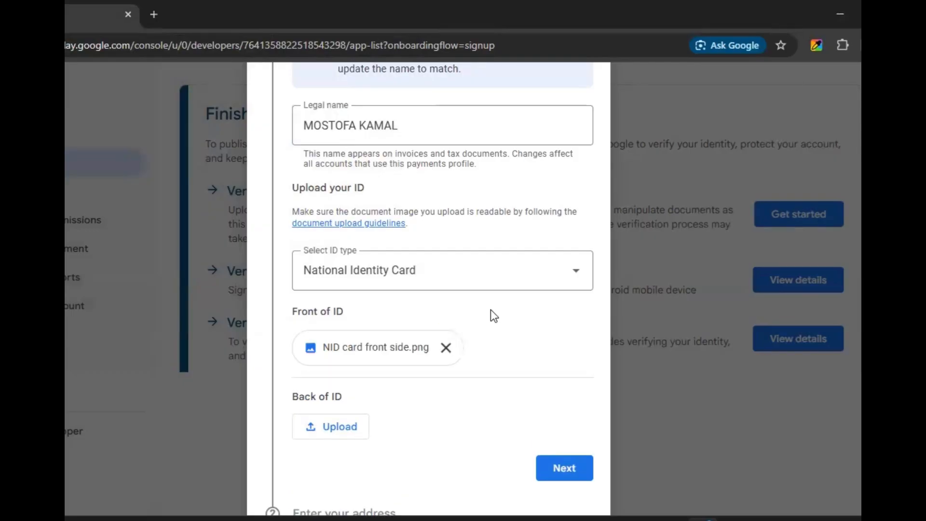
- Attach 'nid back side.png' as the back of the National Identity Card
scroll(428, 326, down, 1)
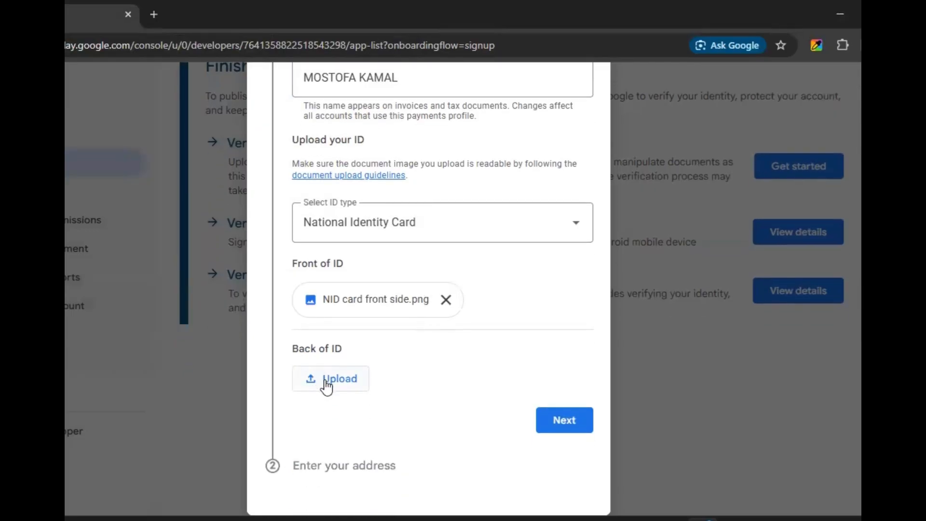
click(326, 381)
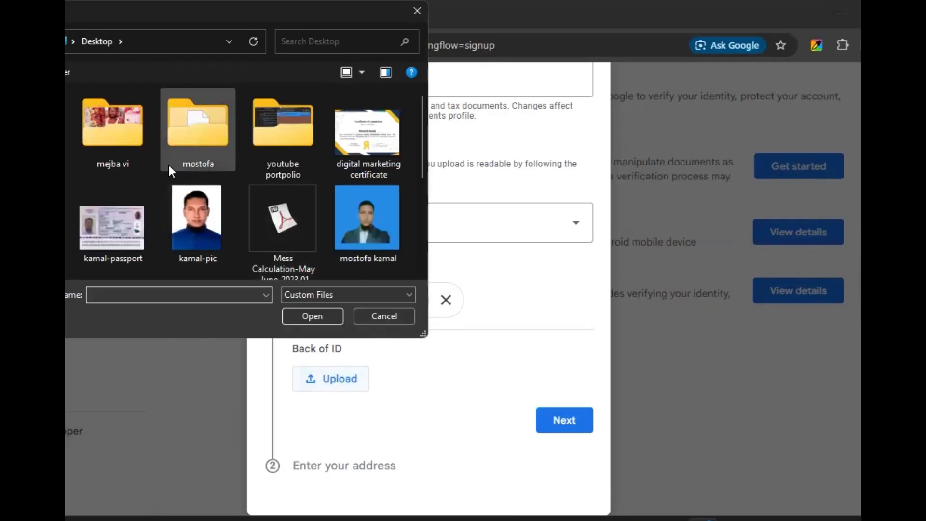
scroll(256, 150, down, 3)
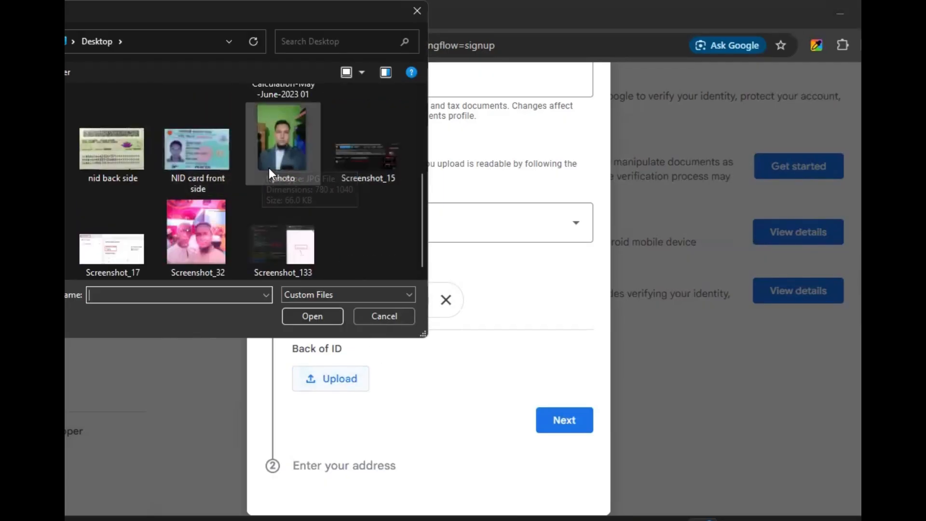
click(114, 146)
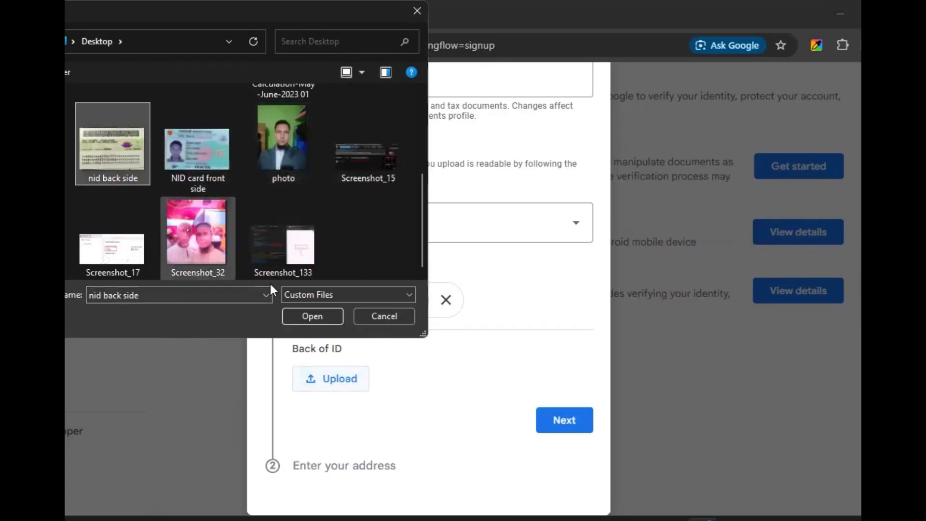
click(313, 316)
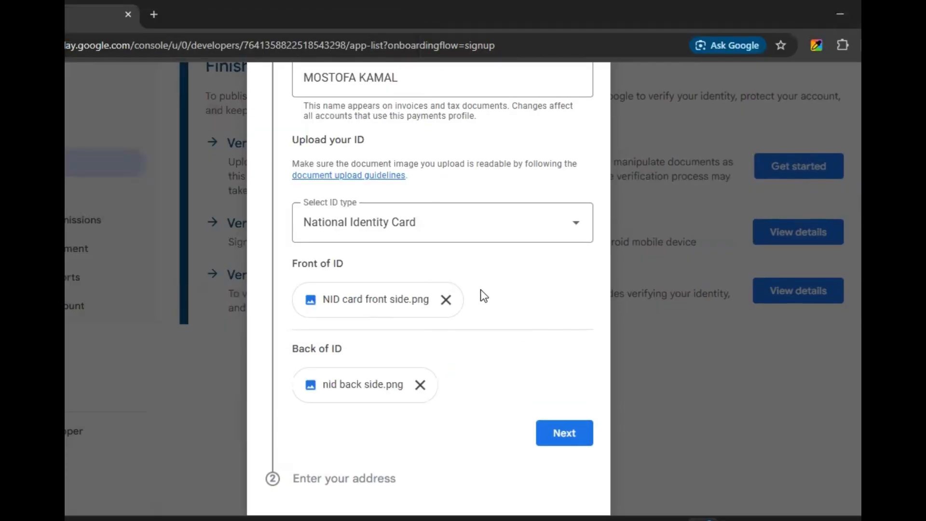
scroll(502, 302, down, 1)
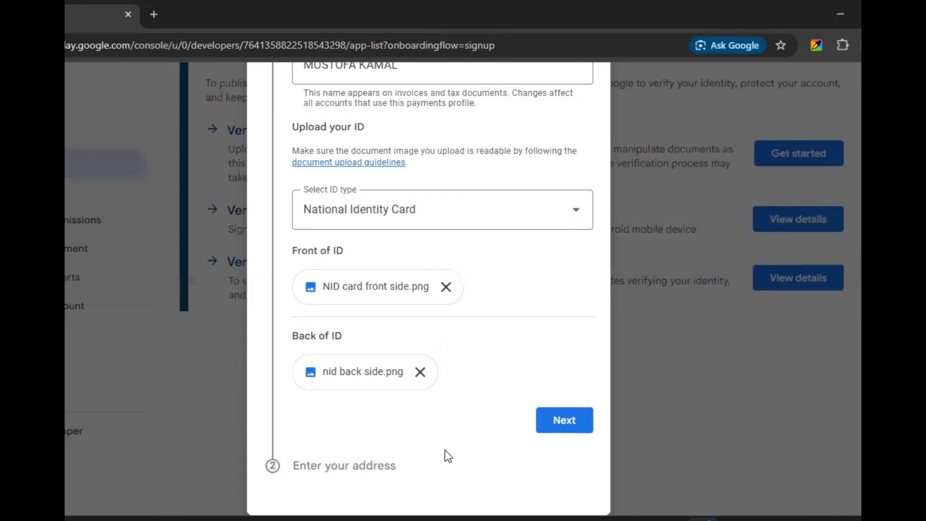
- Continue to the address step and autofill street, city and postal code from the saved address
click(562, 428)
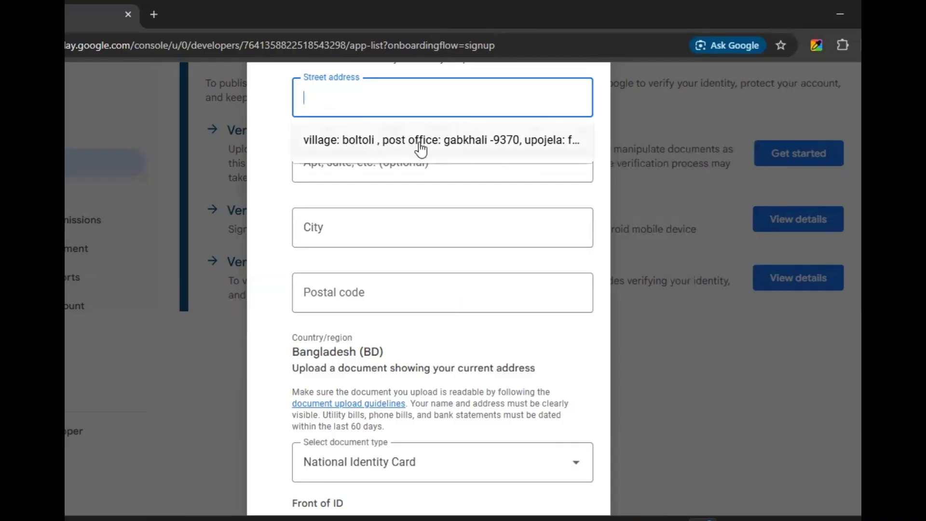
click(366, 141)
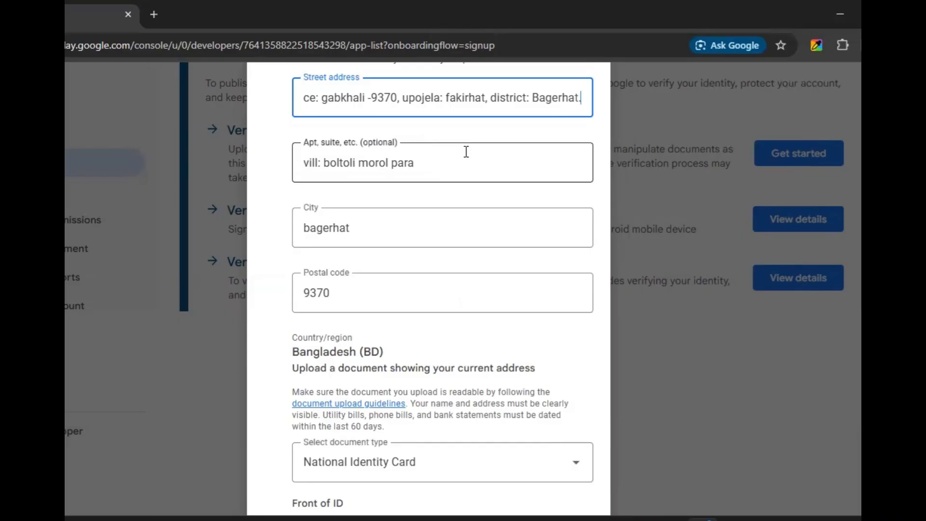
scroll(401, 238, down, 3)
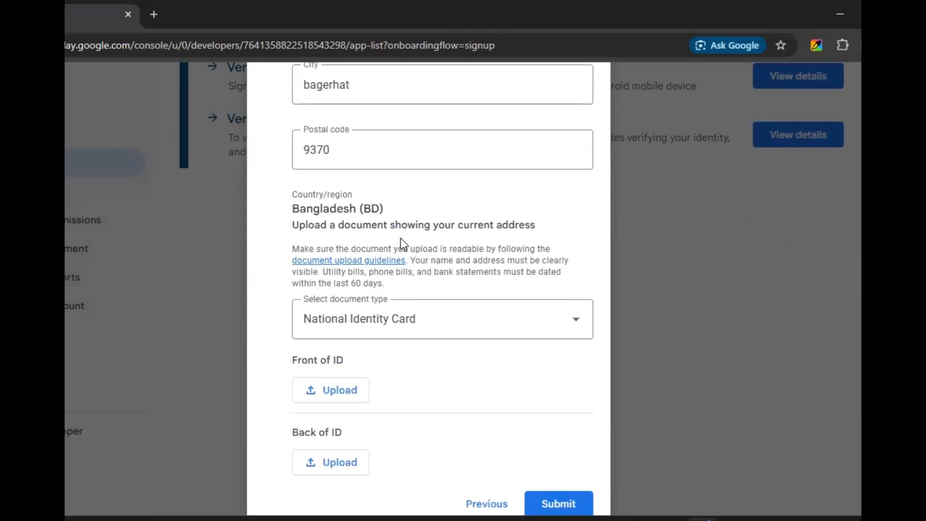
scroll(459, 244, down, 1)
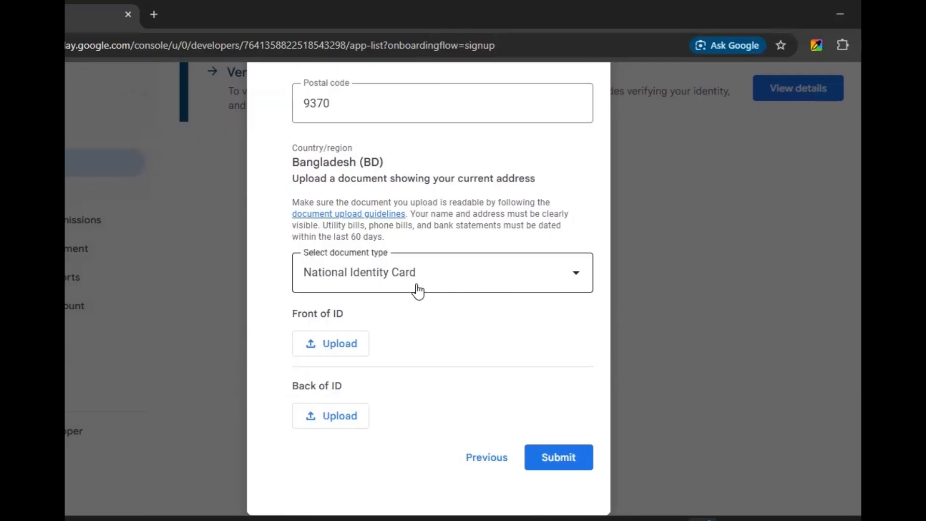
scroll(479, 230, up, 2)
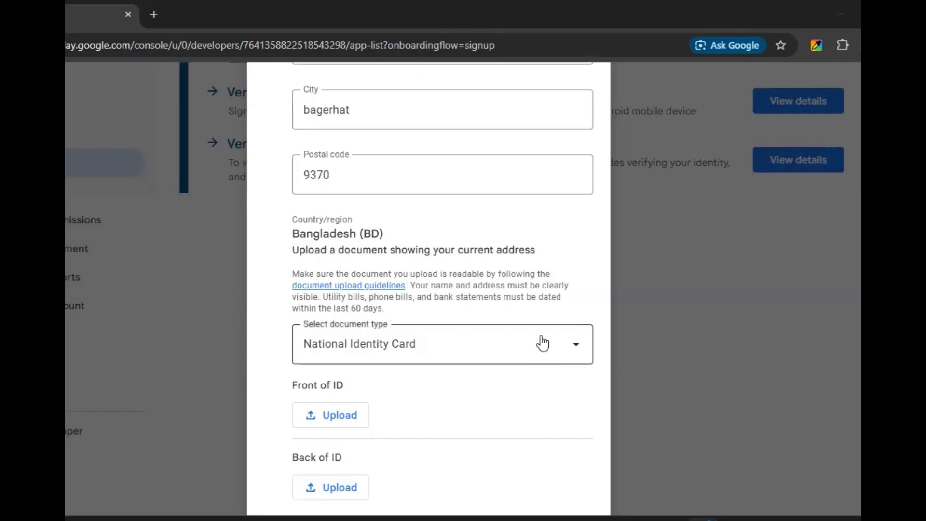
- Choose Passport as the proof-of-address document type
click(578, 351)
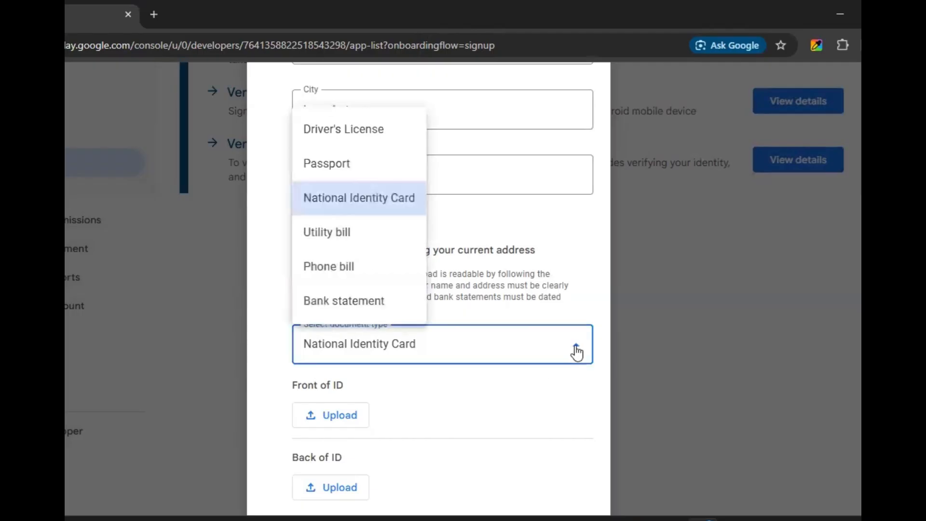
scroll(352, 250, down, 1)
scroll(368, 178, up, 1)
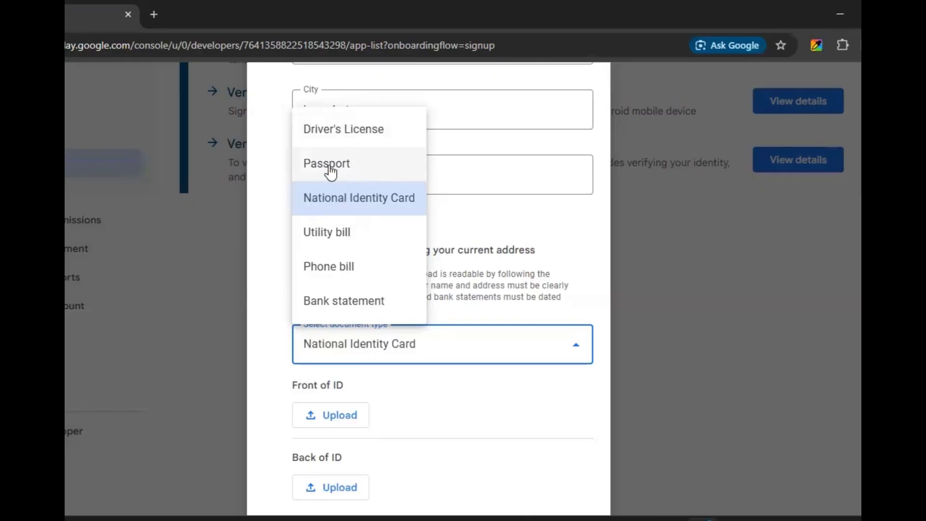
click(328, 172)
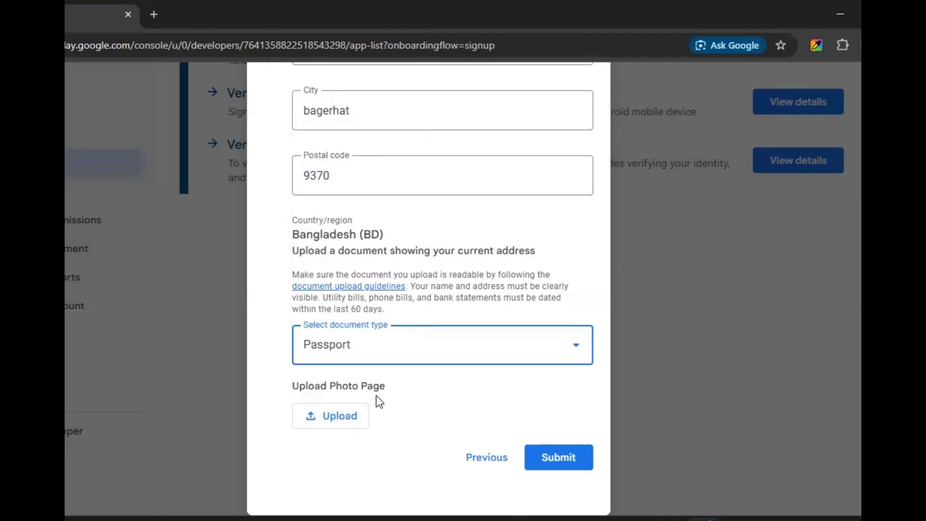
- Attach the passport photo-page image as the proof of address
click(322, 416)
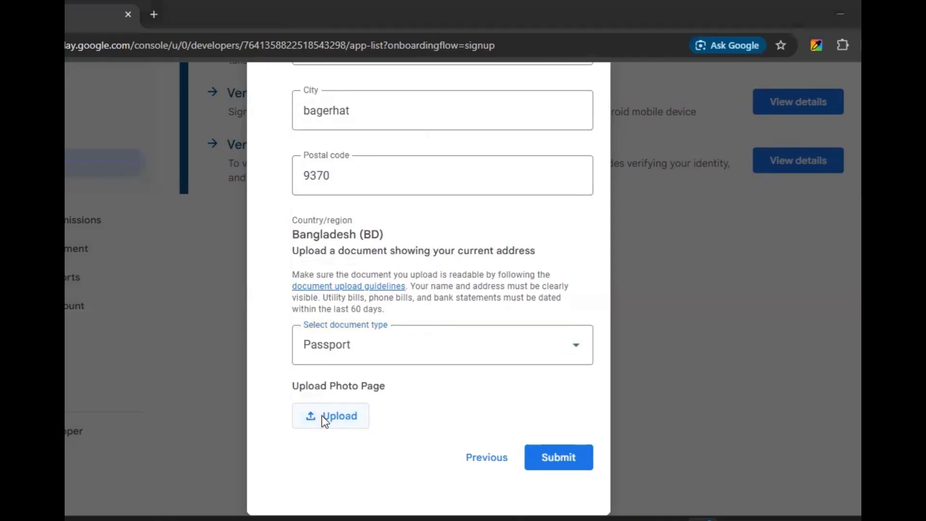
click(112, 229)
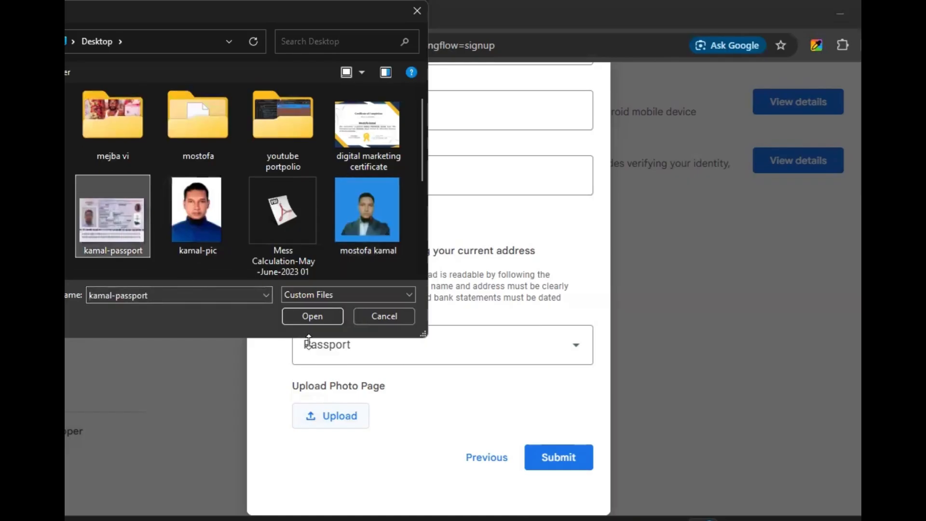
click(322, 317)
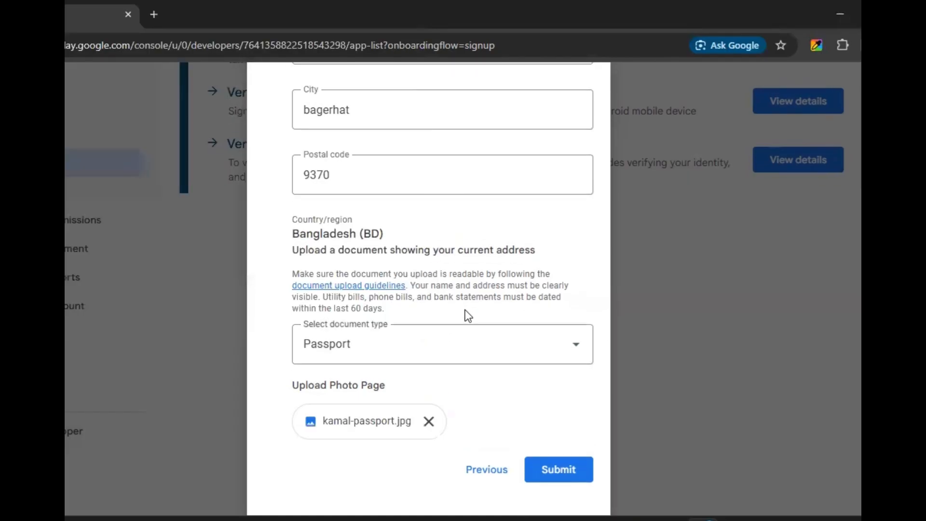
- Scroll through the Verify your identity form to check the address fields and passport file
scroll(485, 290, down, 1)
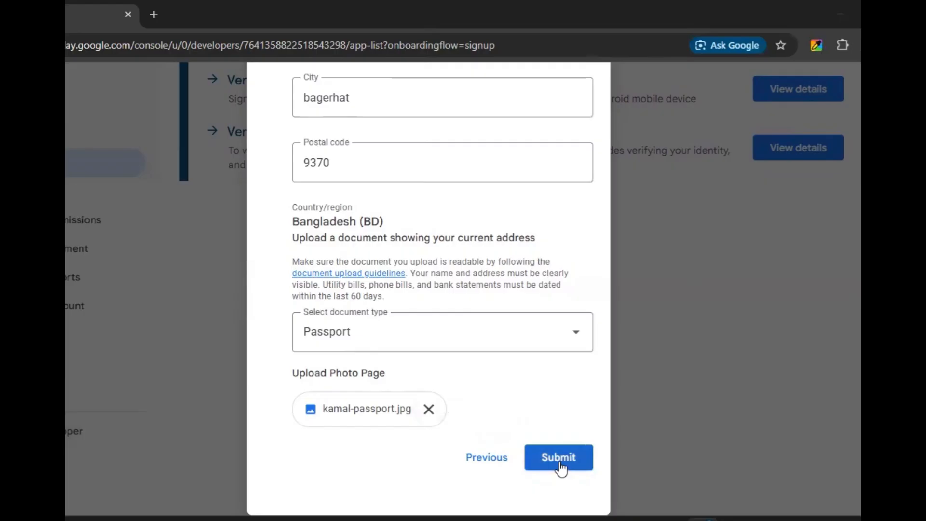
scroll(405, 217, up, 5)
scroll(410, 220, down, 3)
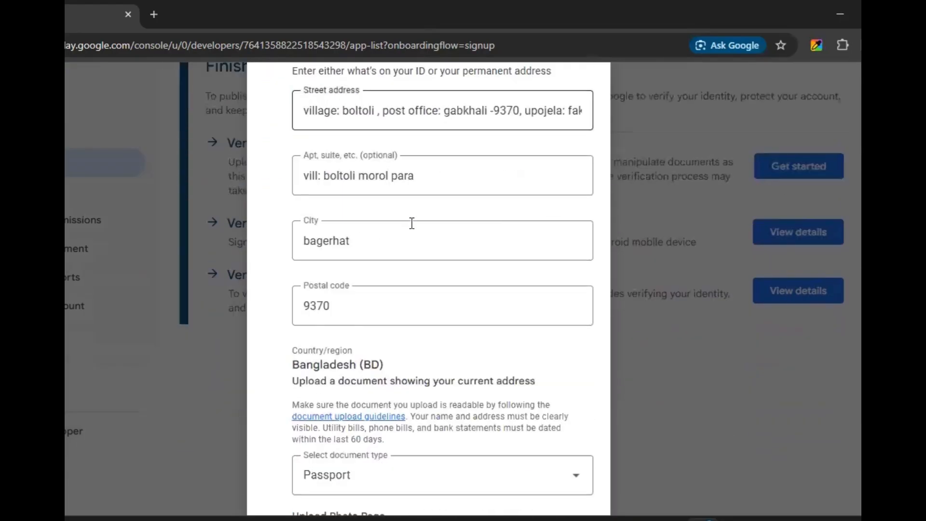
scroll(412, 223, up, 4)
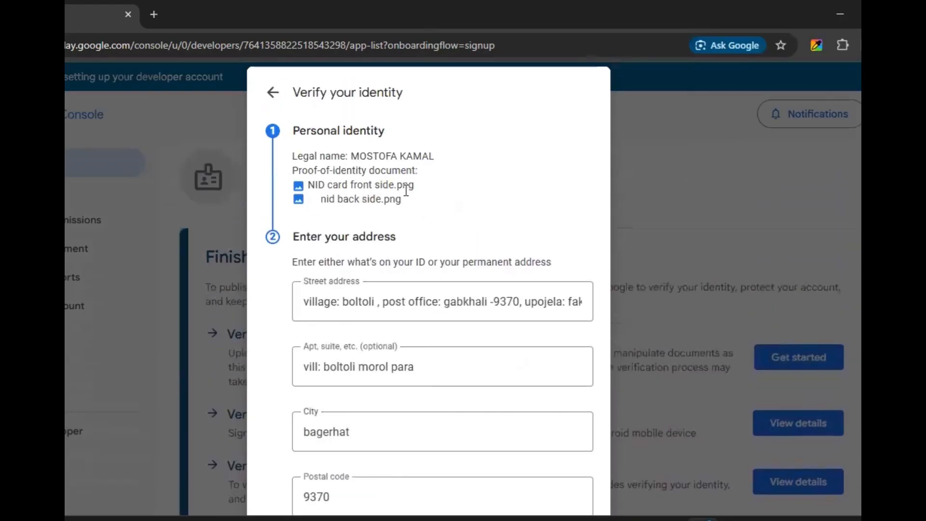
scroll(406, 190, down, 7)
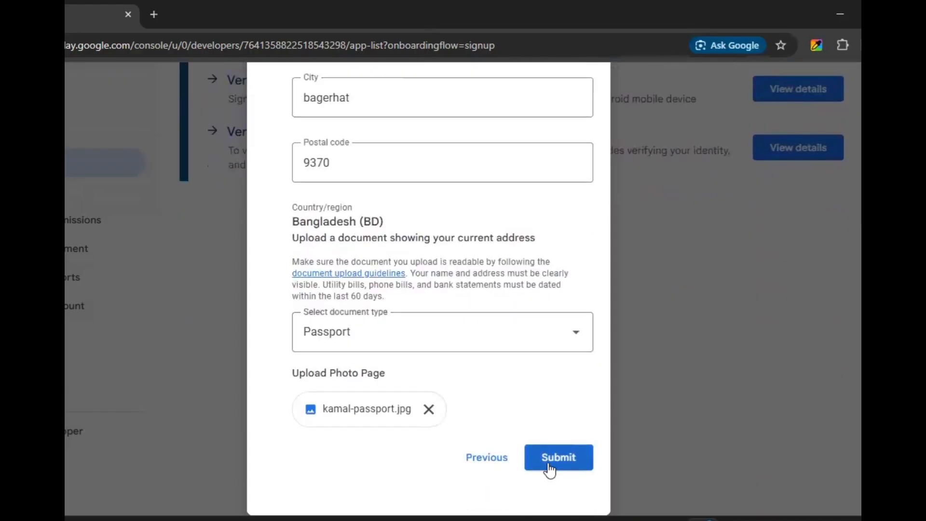
scroll(471, 302, up, 2)
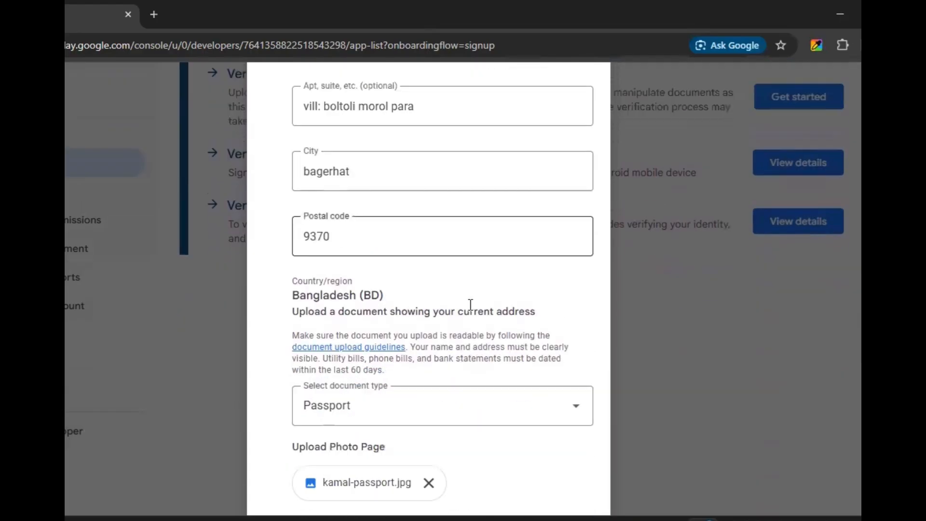
scroll(470, 304, down, 2)
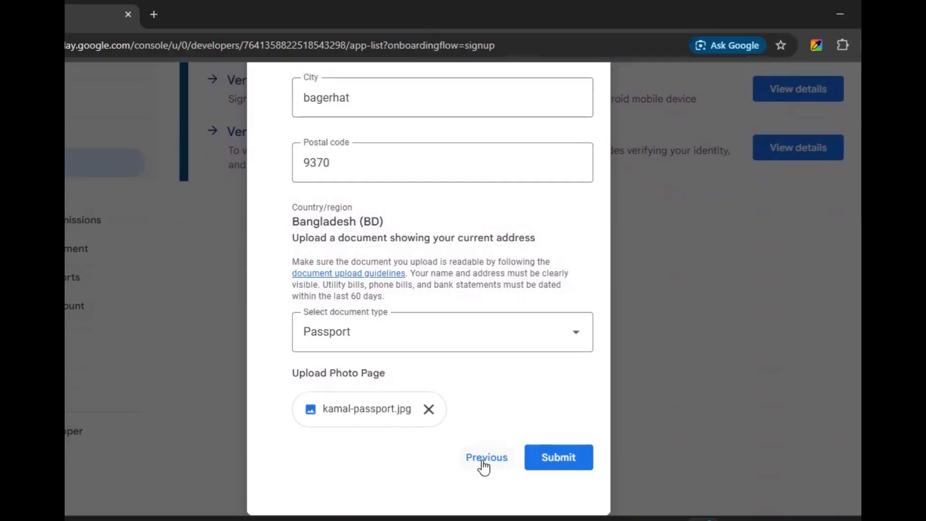
scroll(442, 360, up, 5)
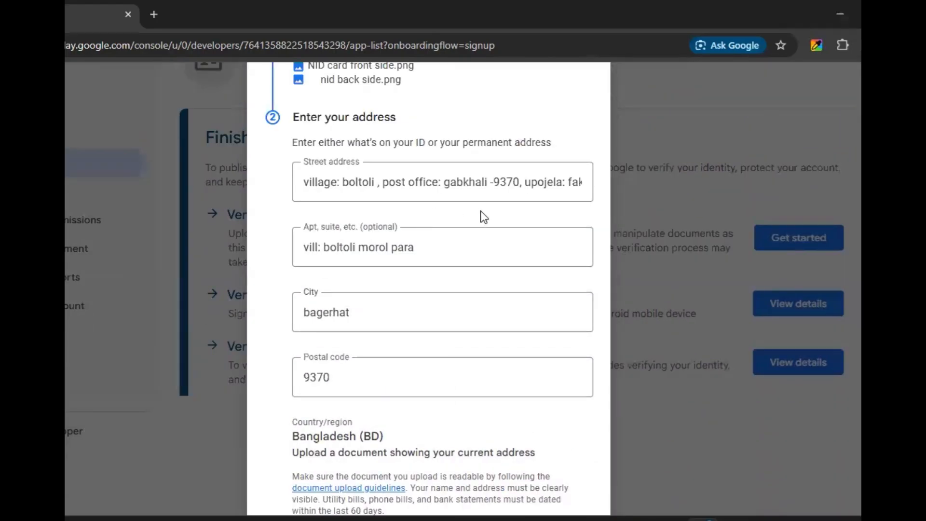
scroll(481, 221, down, 2)
scroll(381, 268, down, 4)
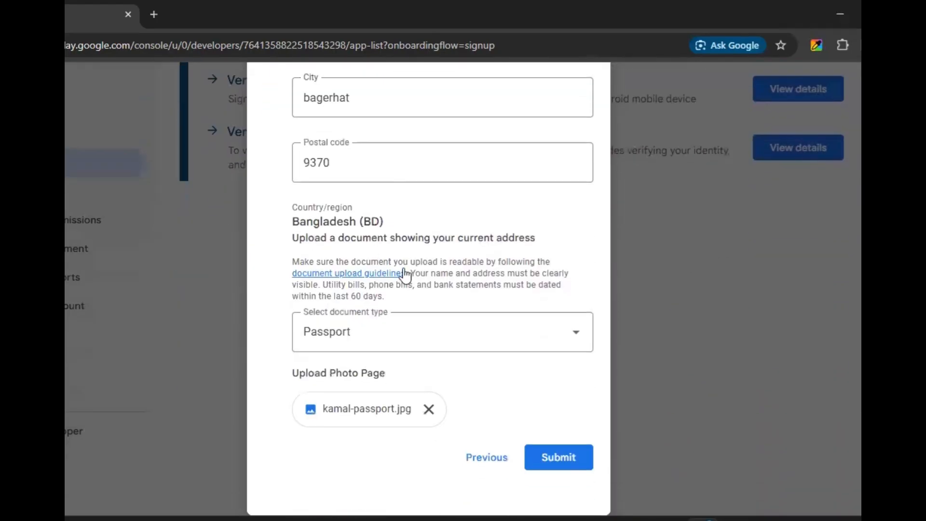
- Submit the identity and address details with the passport as proof of address
click(557, 466)
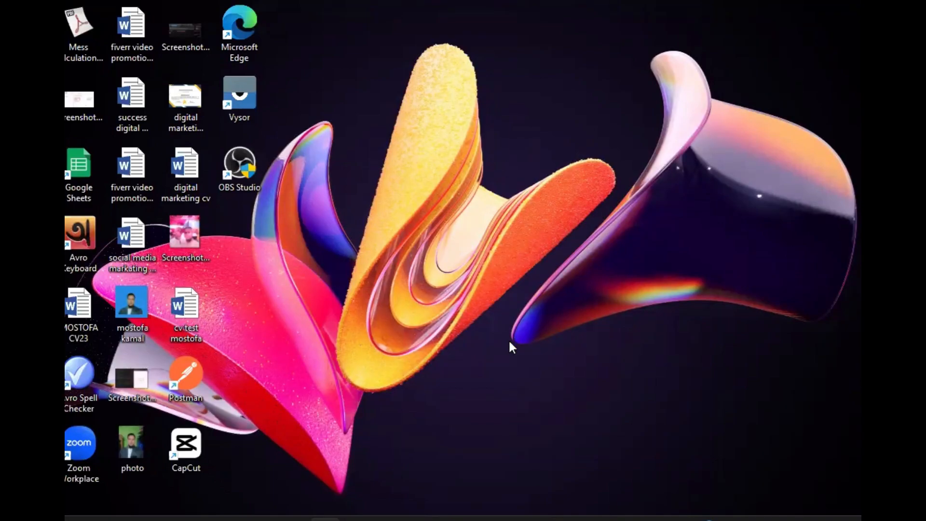
- Return to the Play Console form and set the proof-of-address document type to Bank statement
click(704, 519)
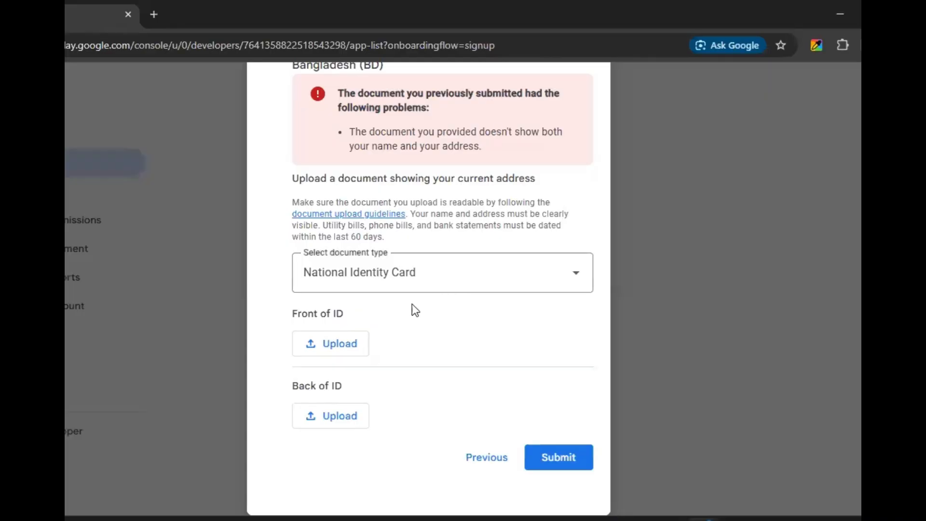
click(576, 276)
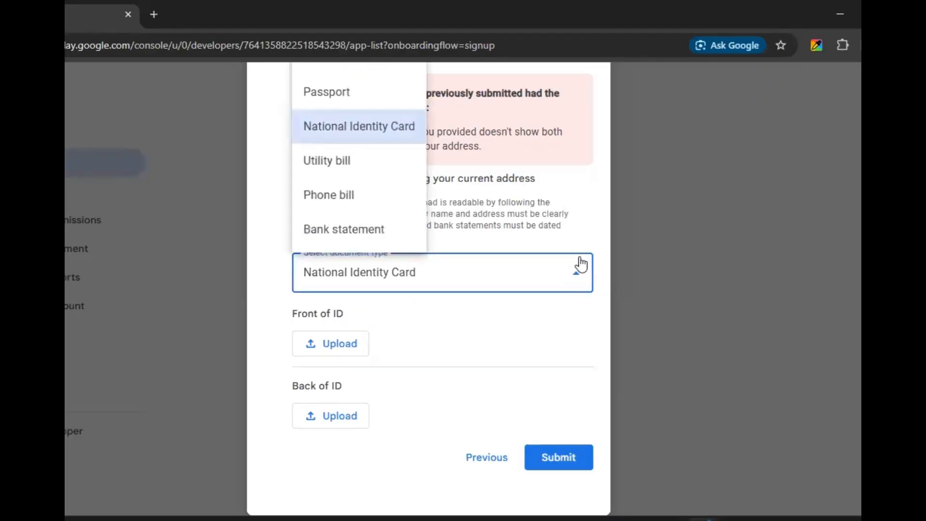
click(330, 235)
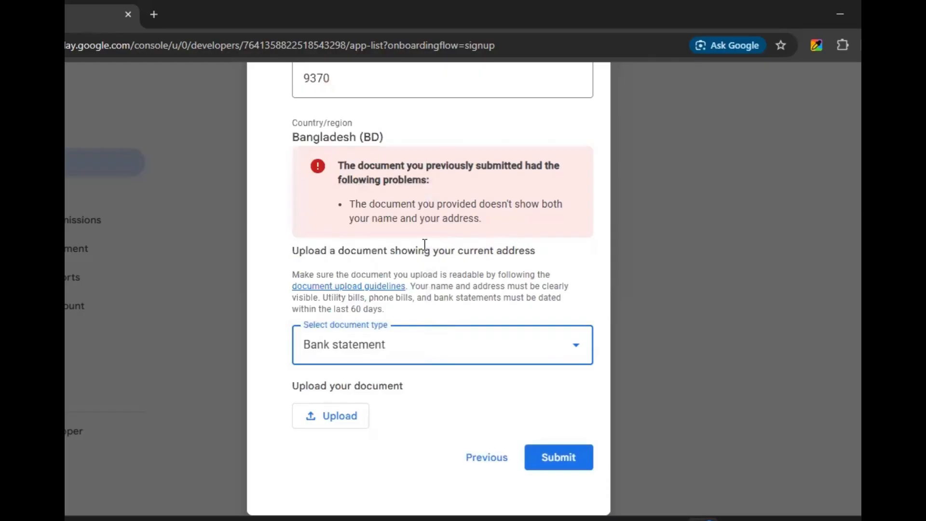
- Attach the bank statement image from D:\app development screen shoot
click(331, 418)
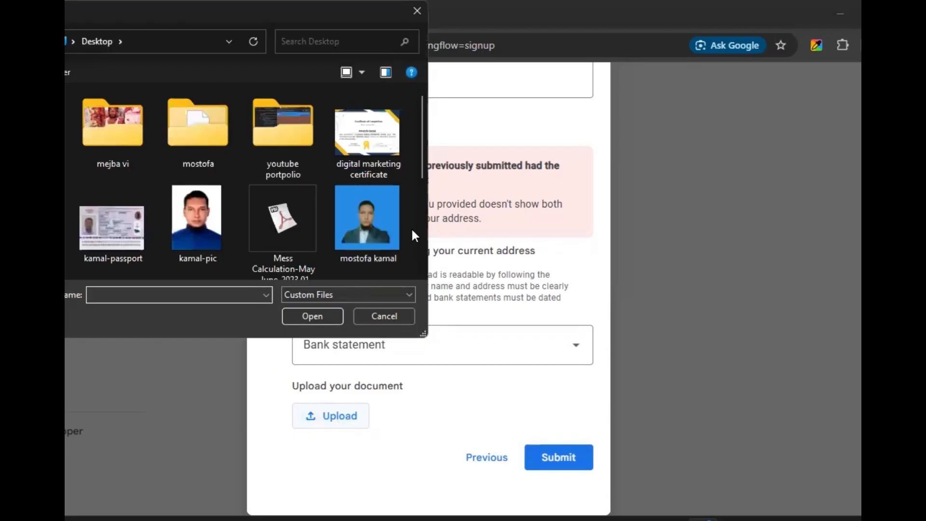
click(49, 207)
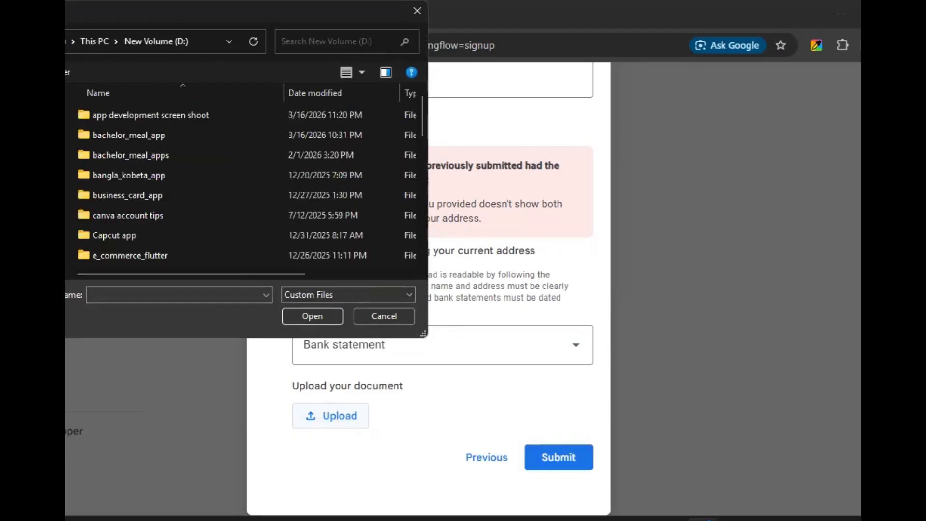
double_click(146, 117)
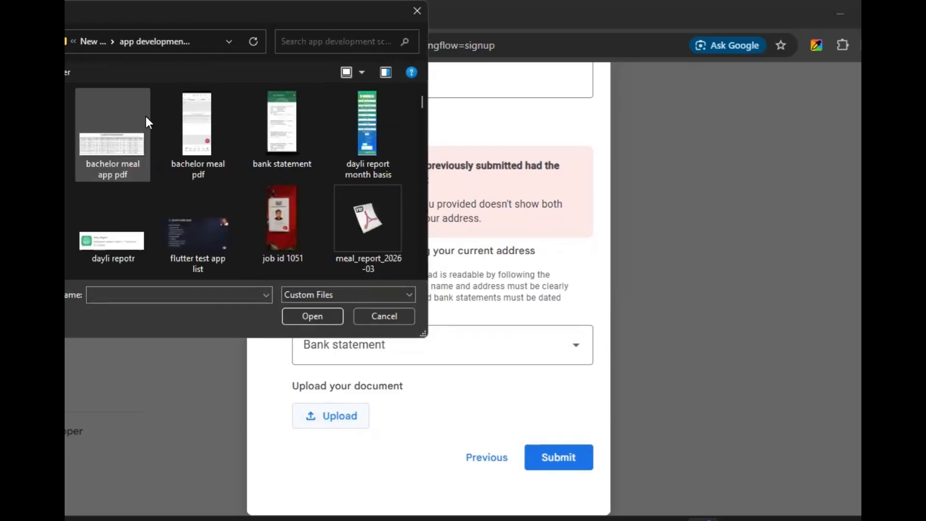
click(271, 120)
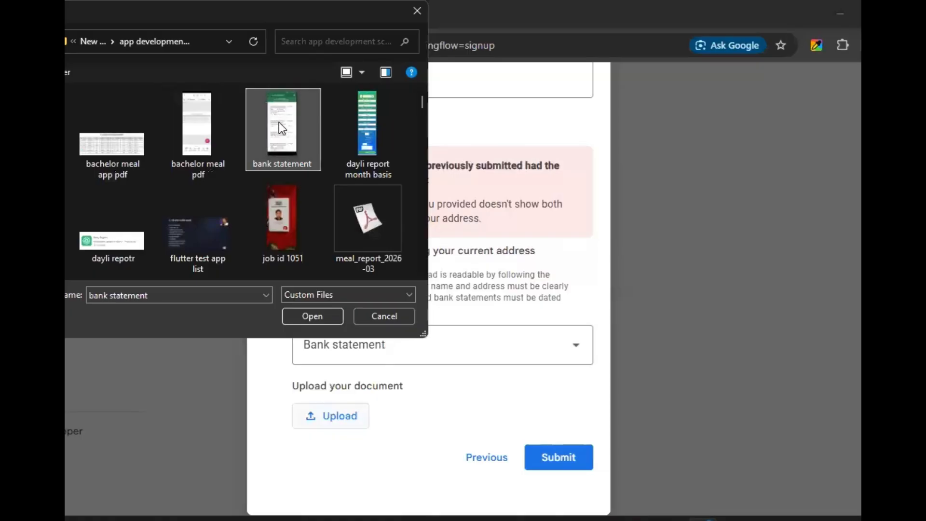
click(309, 318)
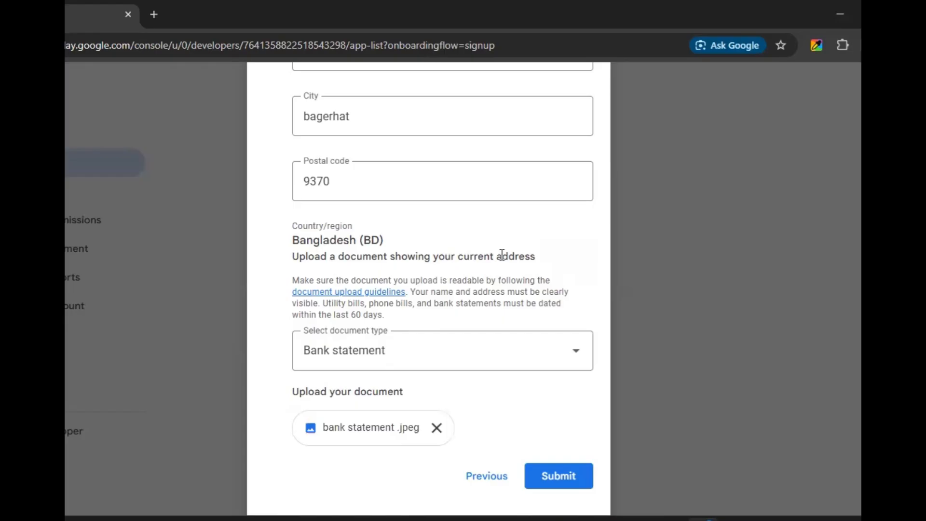
- Resubmit the address verification with the bank statement as proof of address
scroll(502, 255, down, 1)
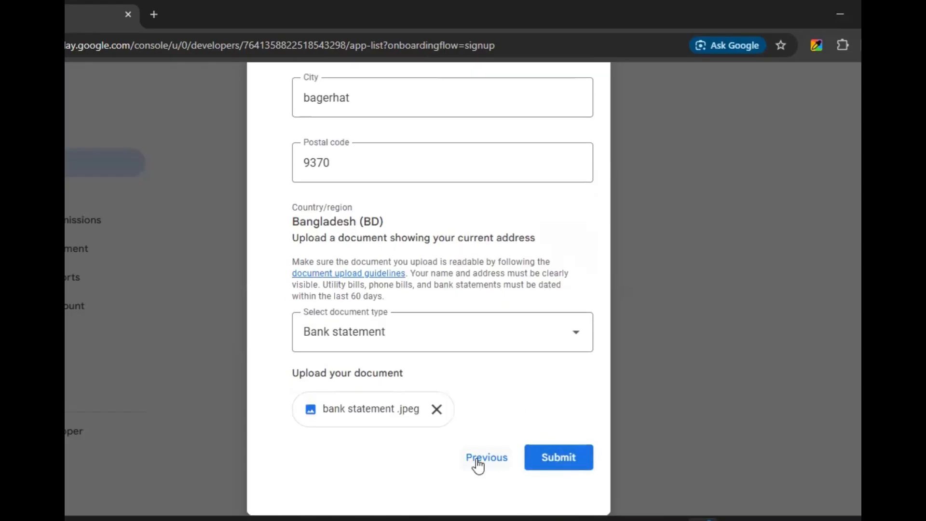
scroll(502, 387, up, 5)
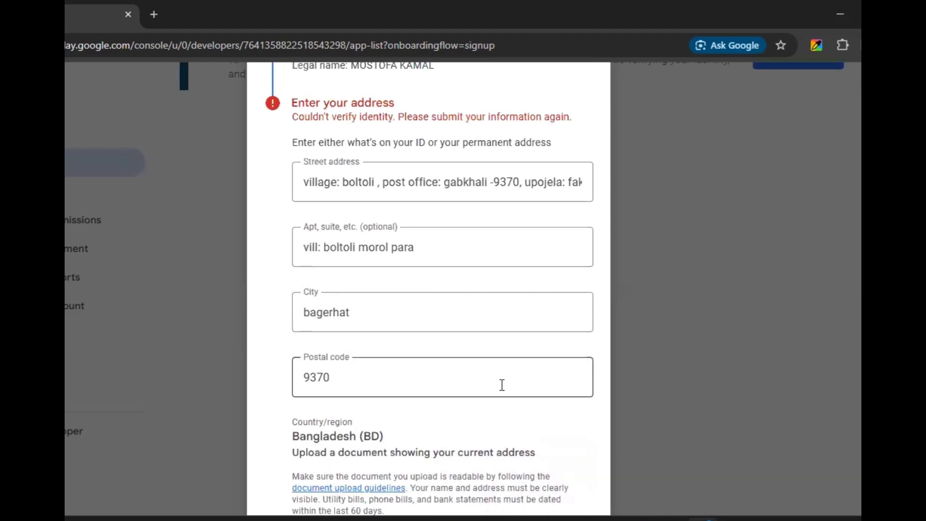
scroll(501, 386, down, 5)
click(549, 462)
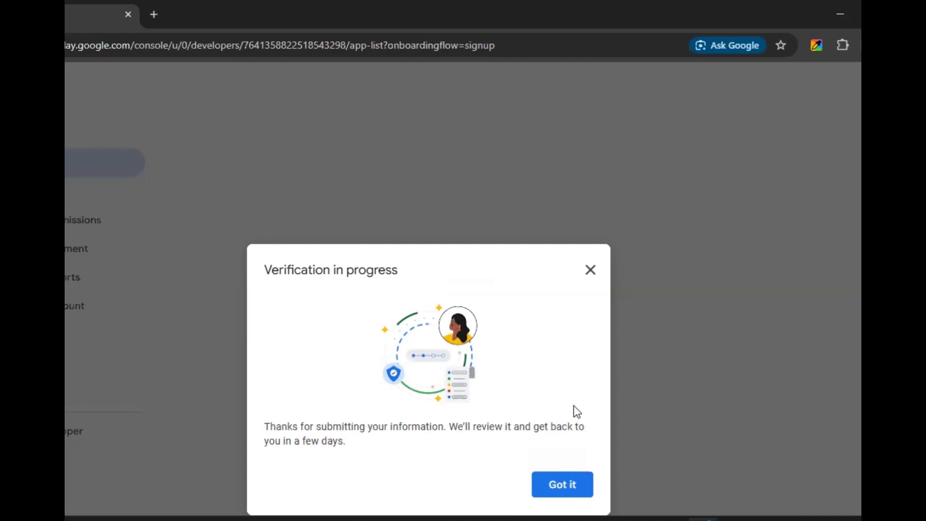
- Dismiss the Verification in progress message and open the Android mobile device task details
click(566, 495)
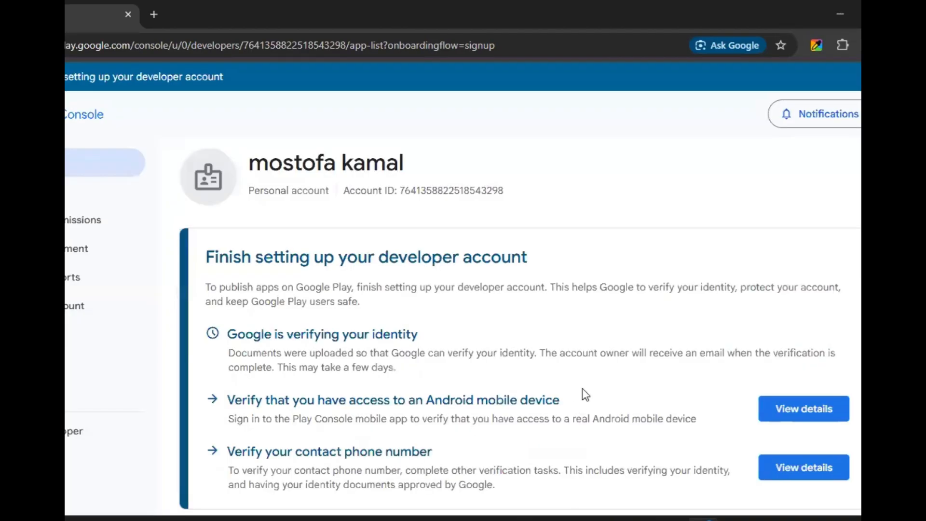
scroll(639, 270, down, 2)
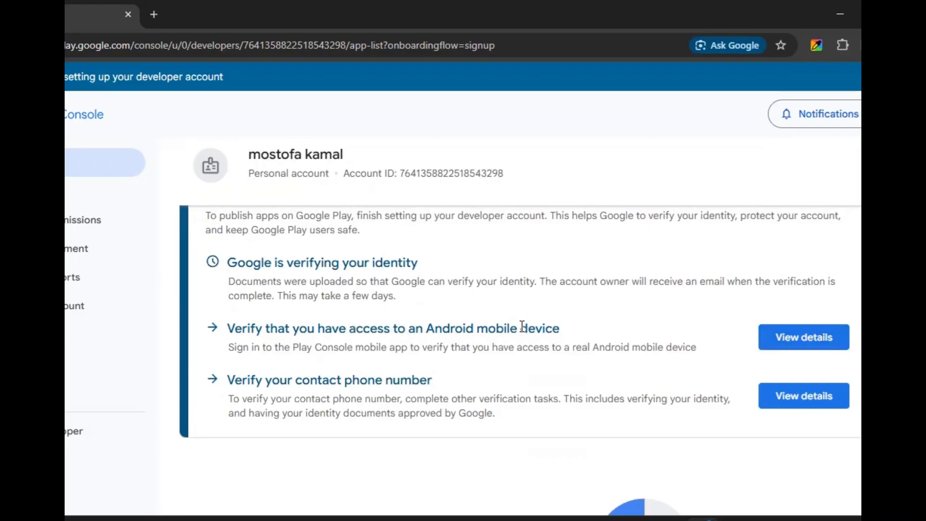
click(792, 343)
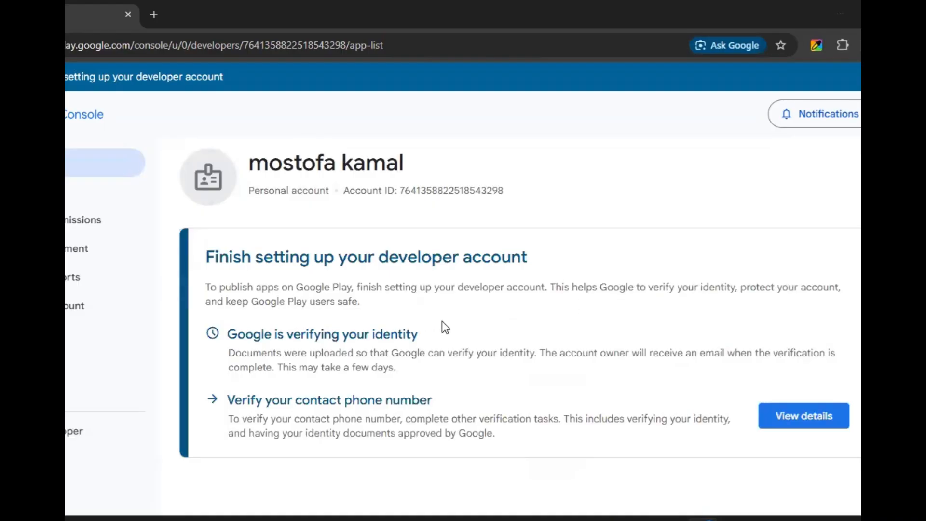
- Scroll the dashboard to confirm it reads 'Google is verifying your identity'
scroll(447, 316, down, 2)
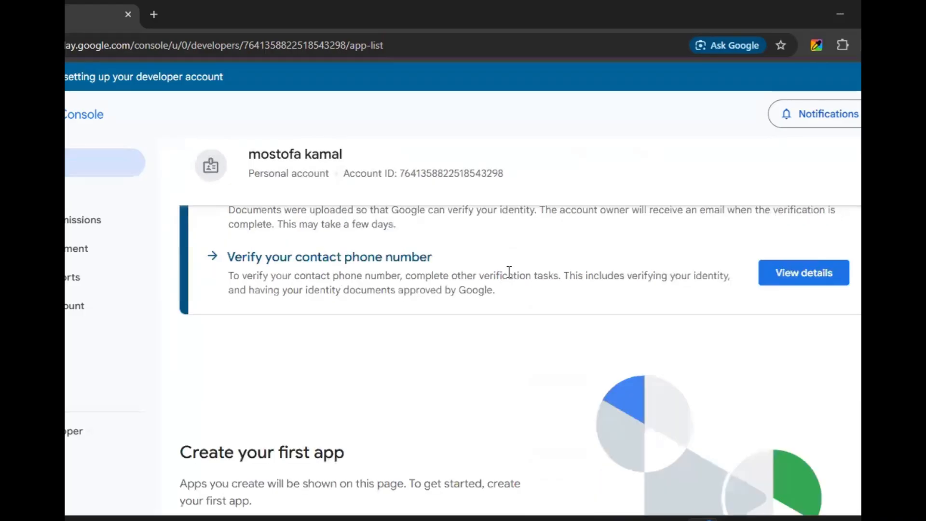
scroll(509, 271, down, 2)
scroll(458, 303, up, 2)
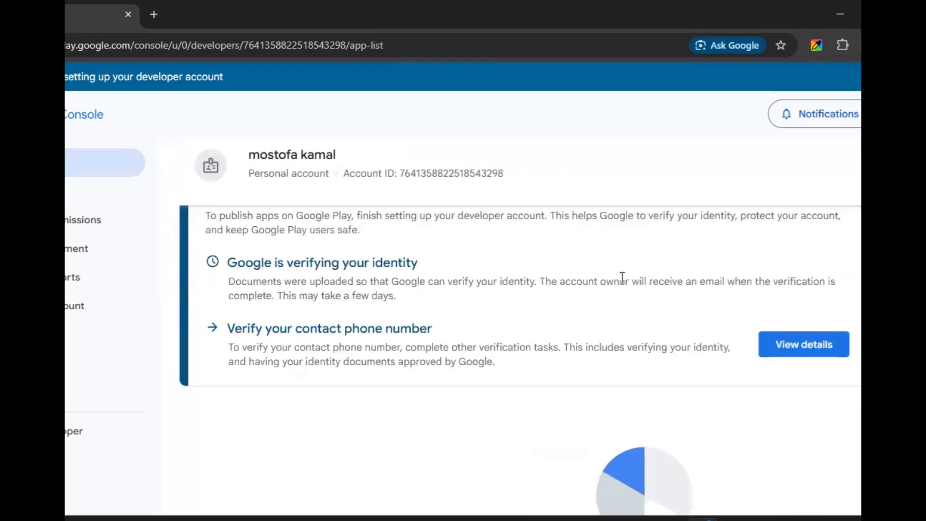
scroll(621, 282, up, 2)
scroll(501, 299, down, 2)
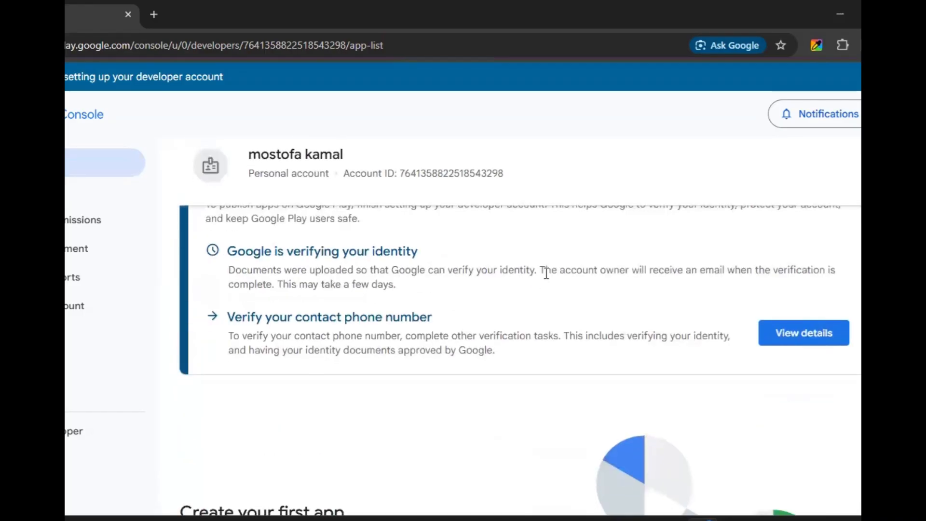
scroll(544, 271, down, 2)
scroll(402, 260, up, 1)
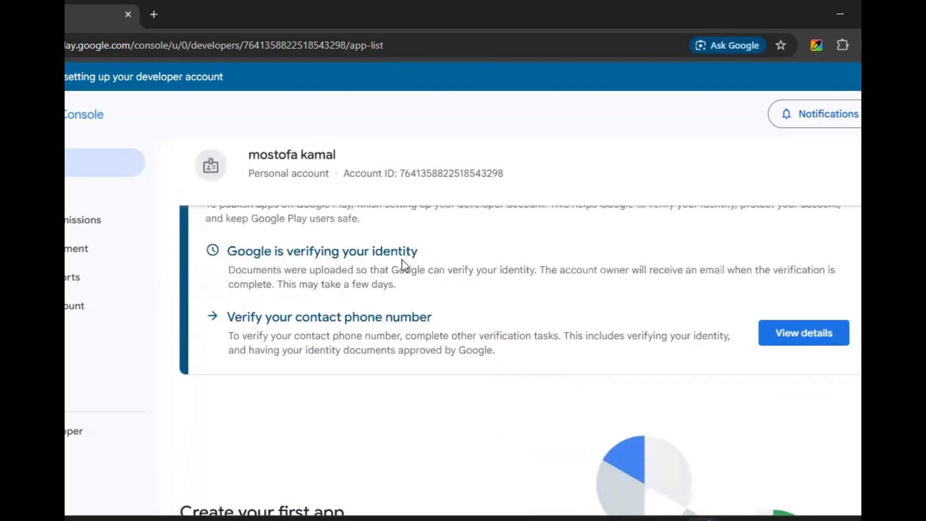
scroll(565, 278, down, 3)
scroll(459, 258, up, 3)
scroll(592, 314, up, 2)
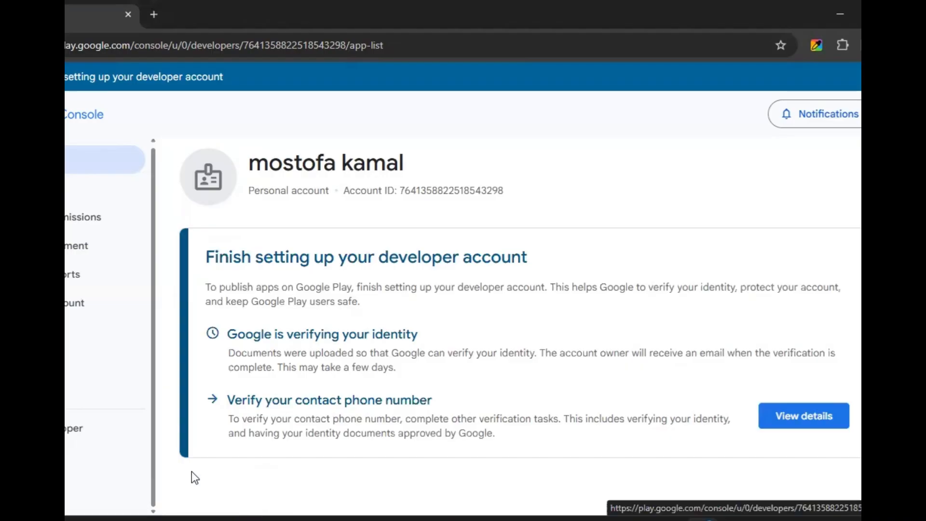